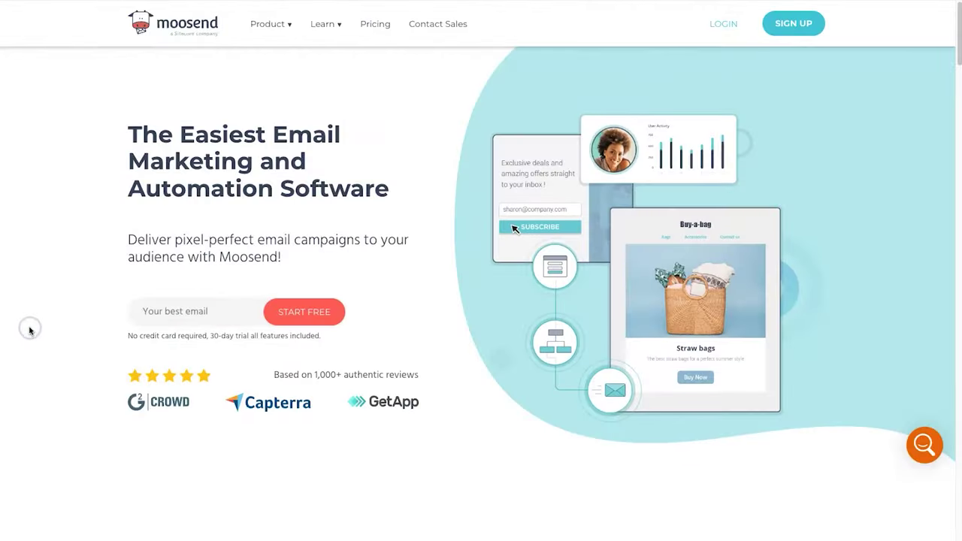
- Scroll the Moosend homepage down to the trusted-brand logos
scroll(30, 330, down, 3)
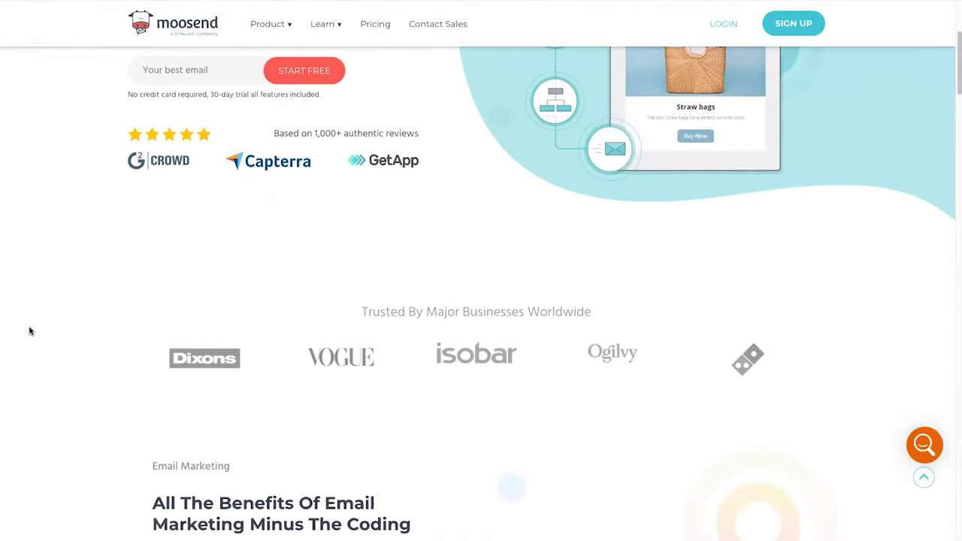
scroll(30, 331, down, 3)
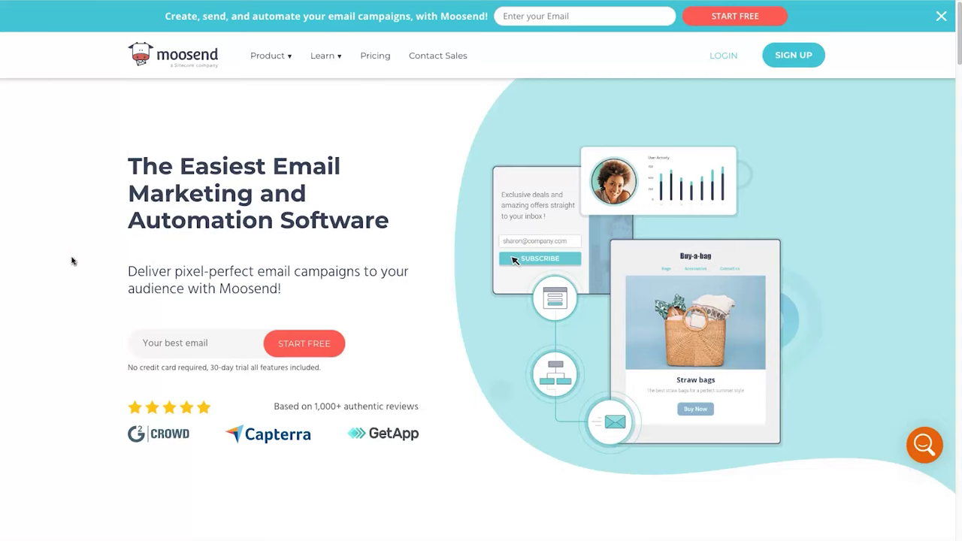
click(795, 58)
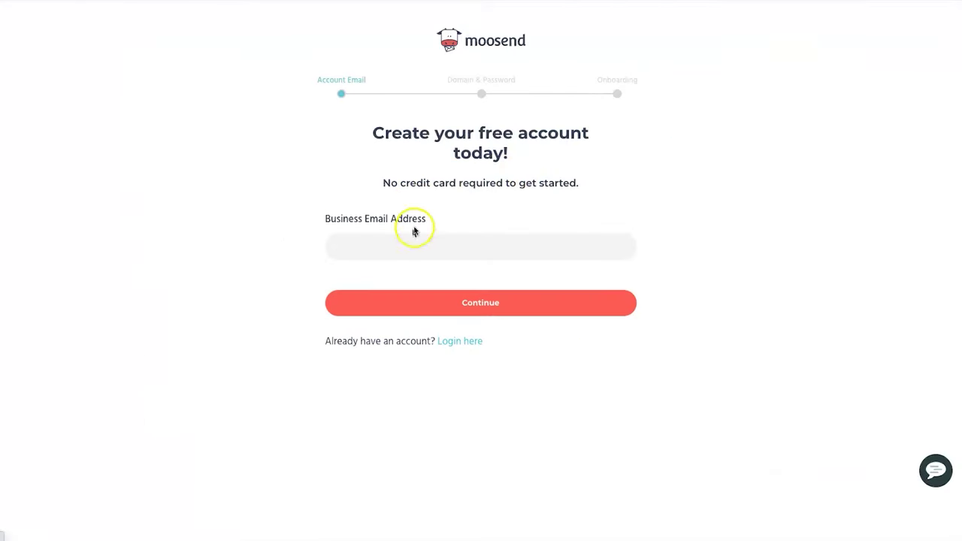
- Enter the business email address and submit it
click(406, 257)
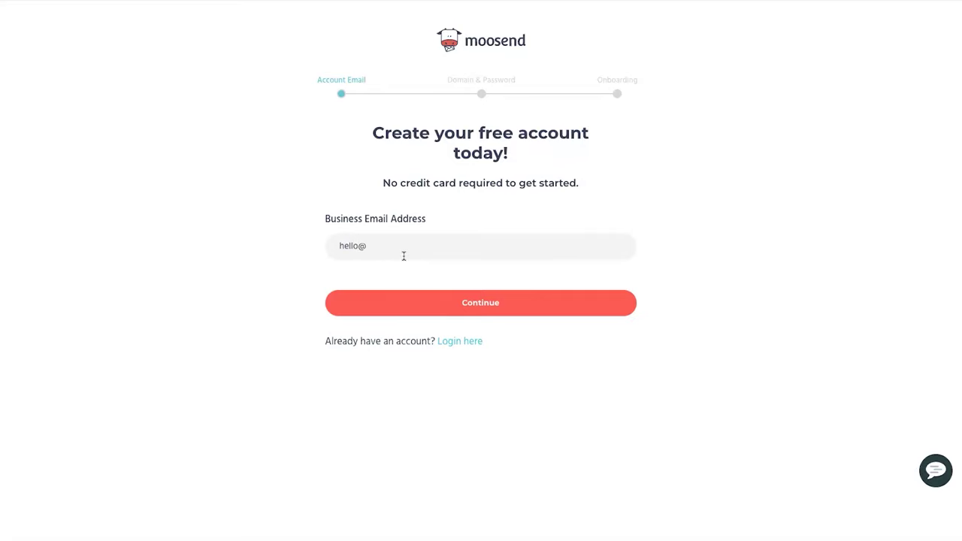
key(Return)
- Set login domain 'geniustemplates' and a password, consent to communications, and register
click(425, 249)
text(geniustemplates)
key(Tab)
click(378, 308)
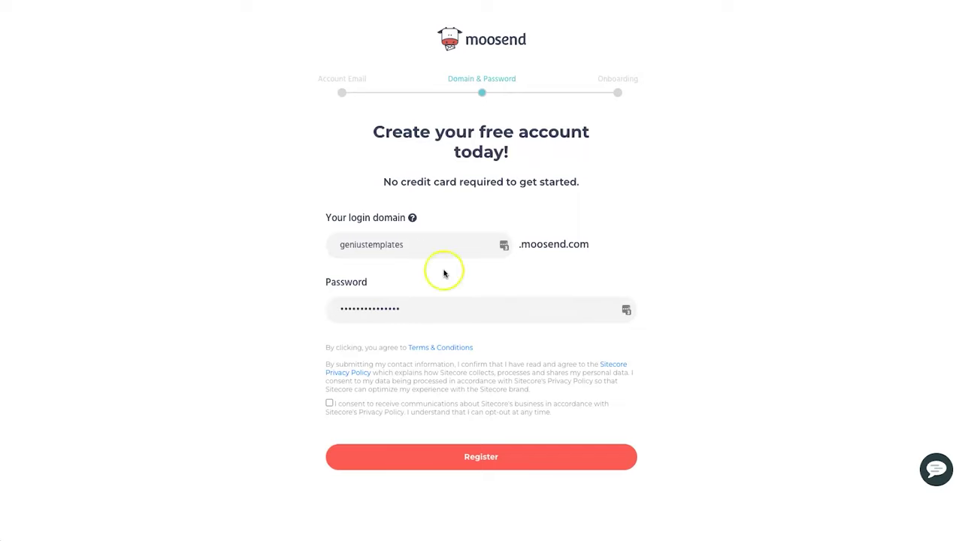
drag(372, 404, 457, 403)
click(329, 403)
click(485, 459)
- Enter the owner's first and last name and continue
click(383, 176)
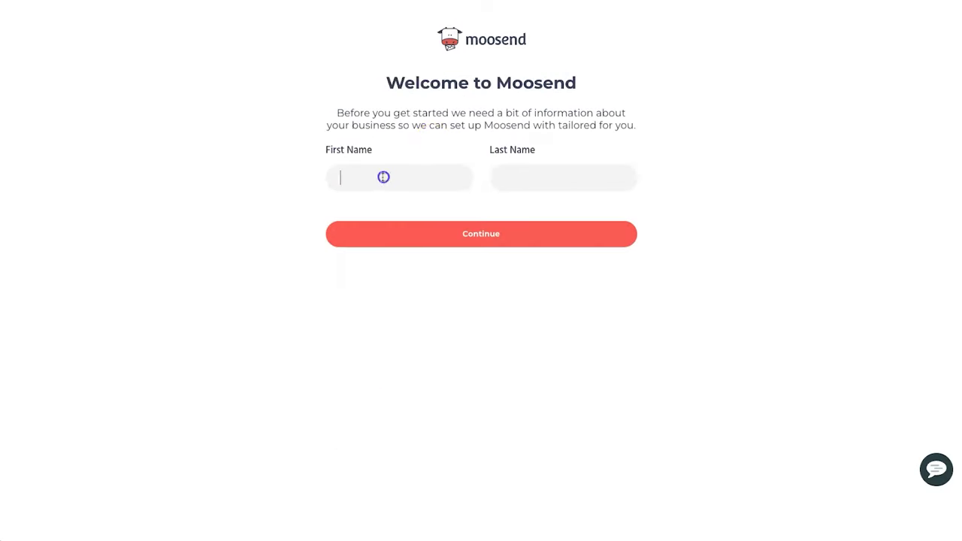
key(Tab)
click(433, 232)
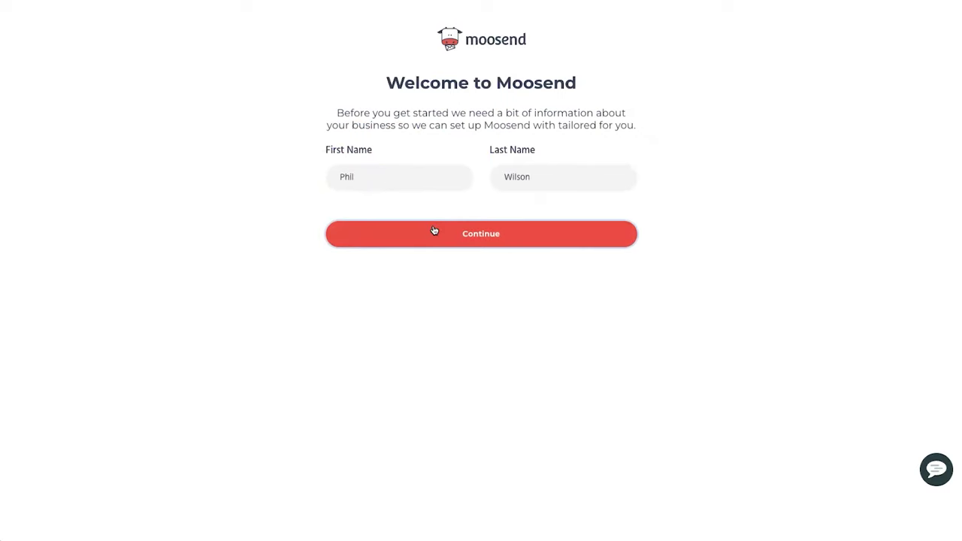
- Enter company name 'Genius Templates' with its New Zealand address and submit it
click(427, 201)
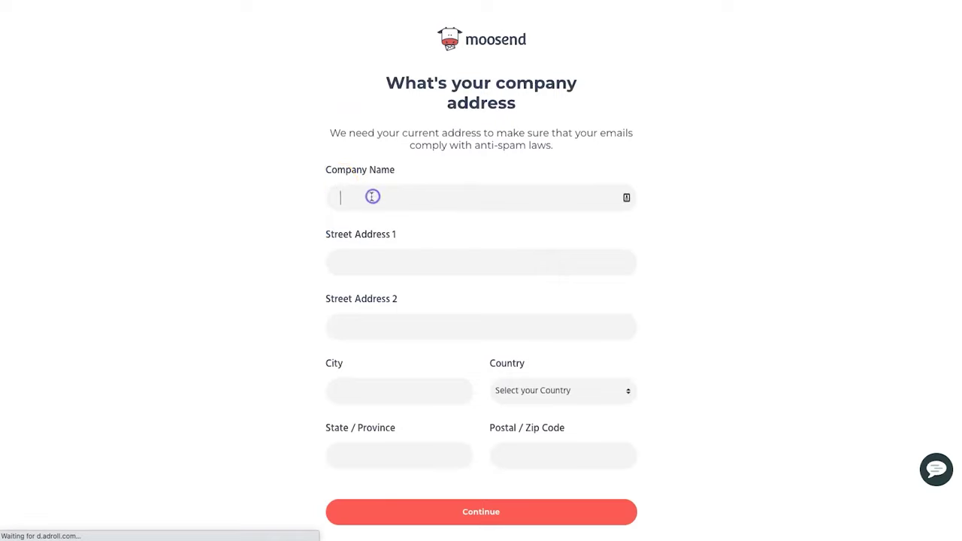
text(Genius Templates)
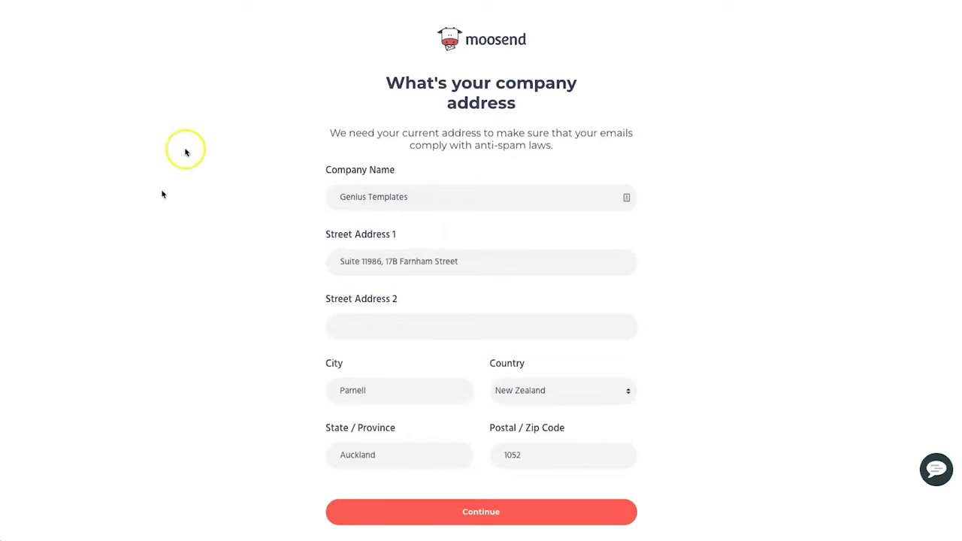
click(671, 431)
click(452, 517)
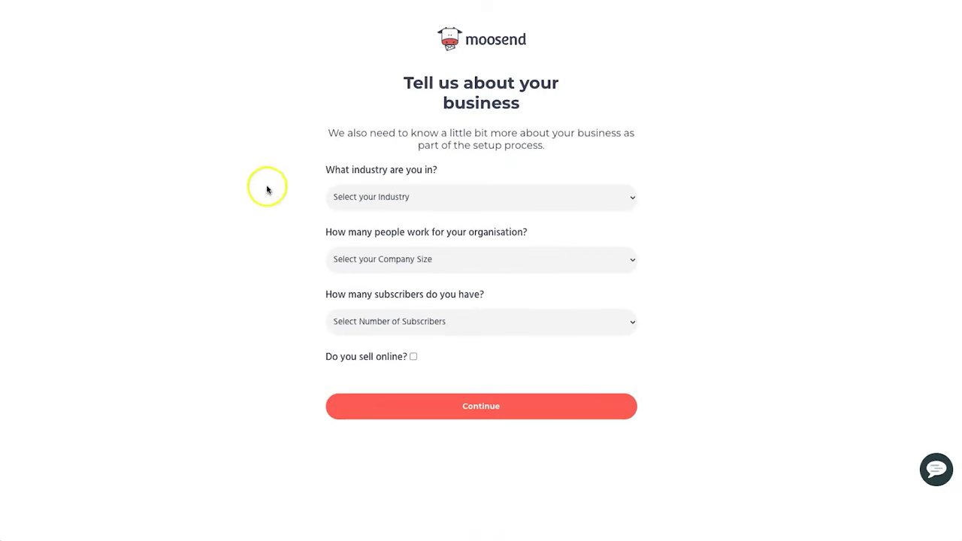
- Choose Education and Training, Less than 10 staff and 5,000 - 10,000 subscribers, then continue
click(425, 197)
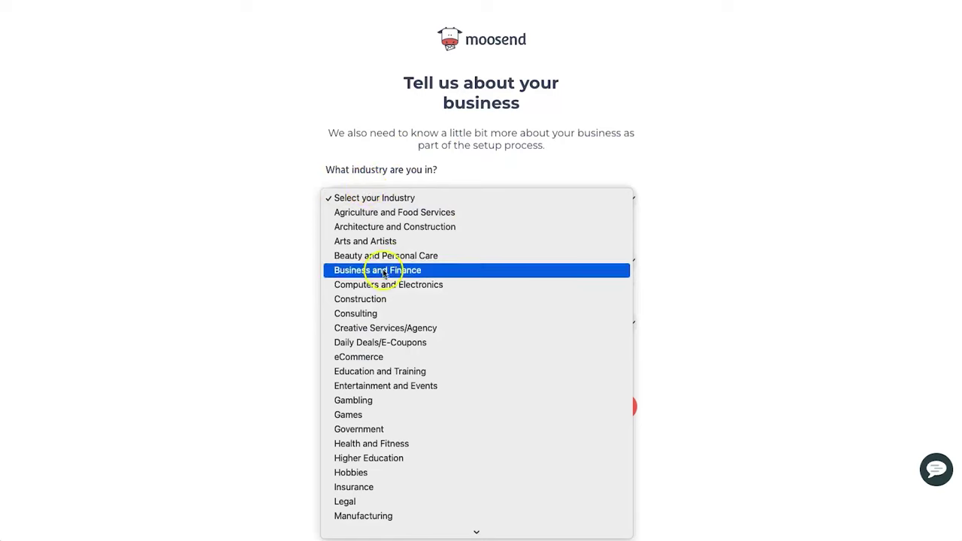
click(408, 372)
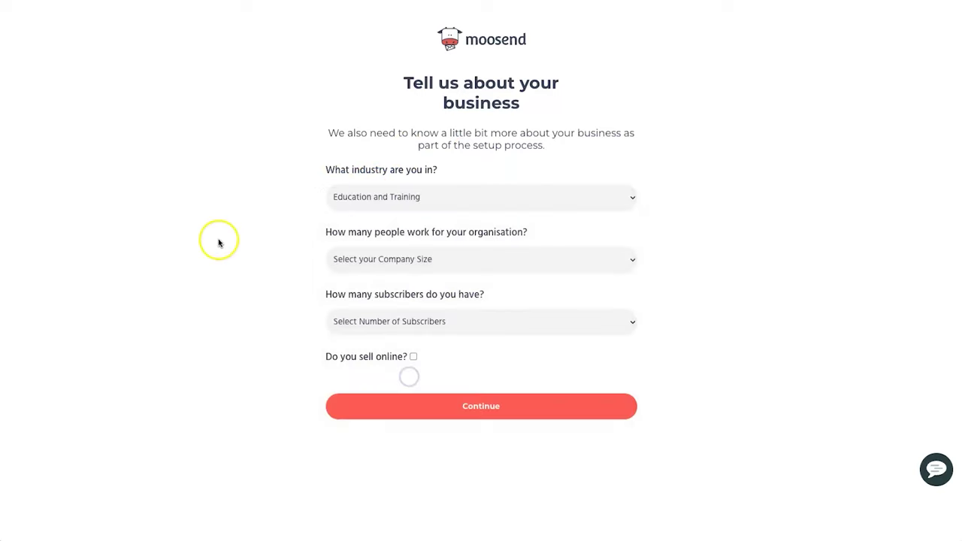
click(425, 260)
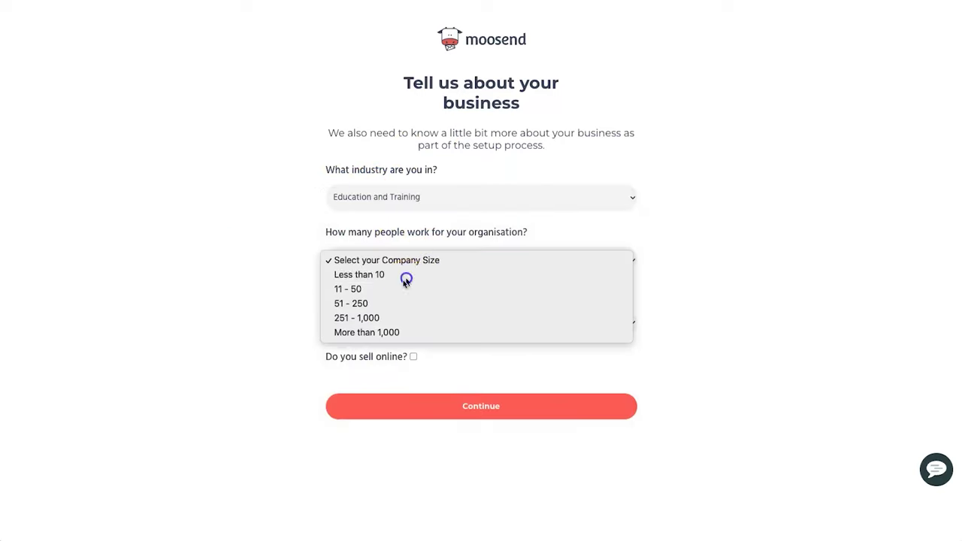
click(405, 277)
click(456, 323)
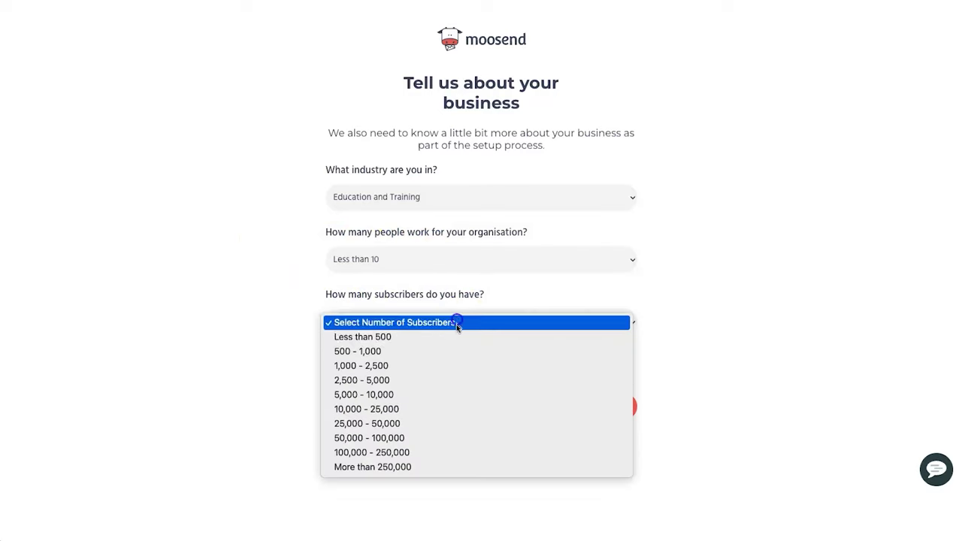
click(429, 393)
click(269, 373)
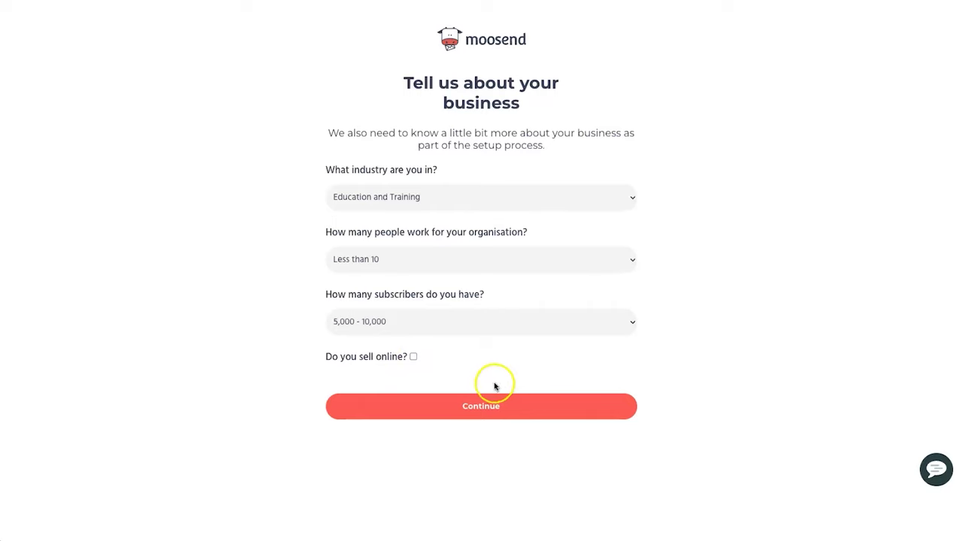
click(481, 404)
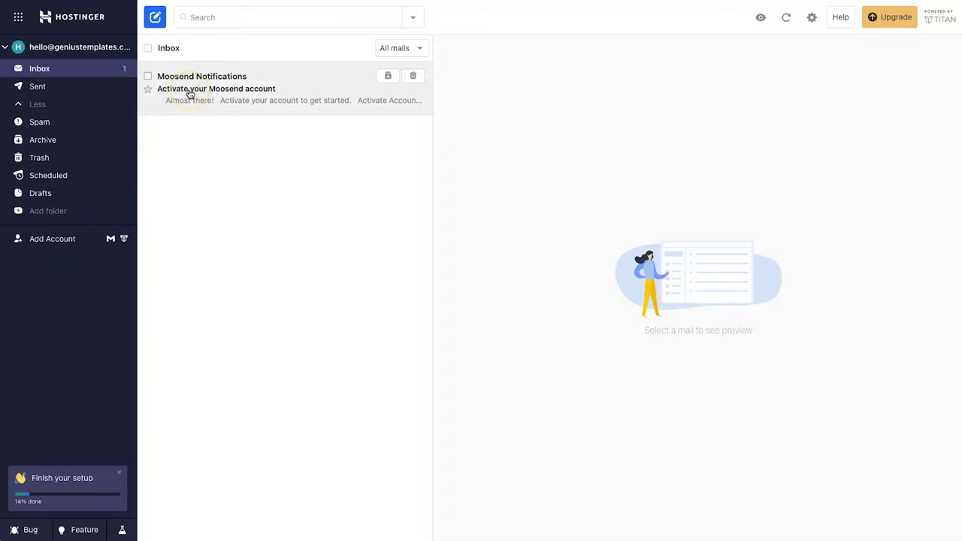
- Open the 'Activate your Moosend account' email and use its Activate Account button
click(54, 124)
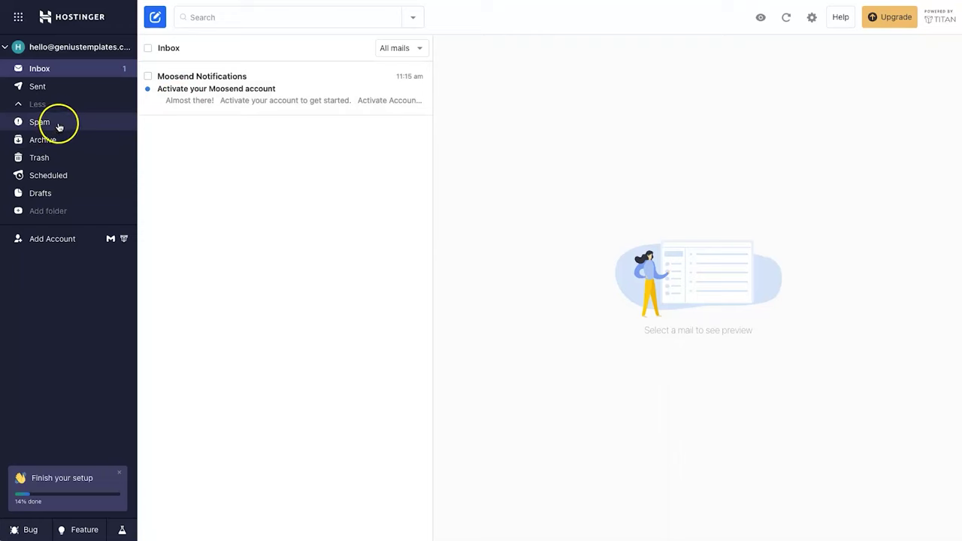
click(246, 91)
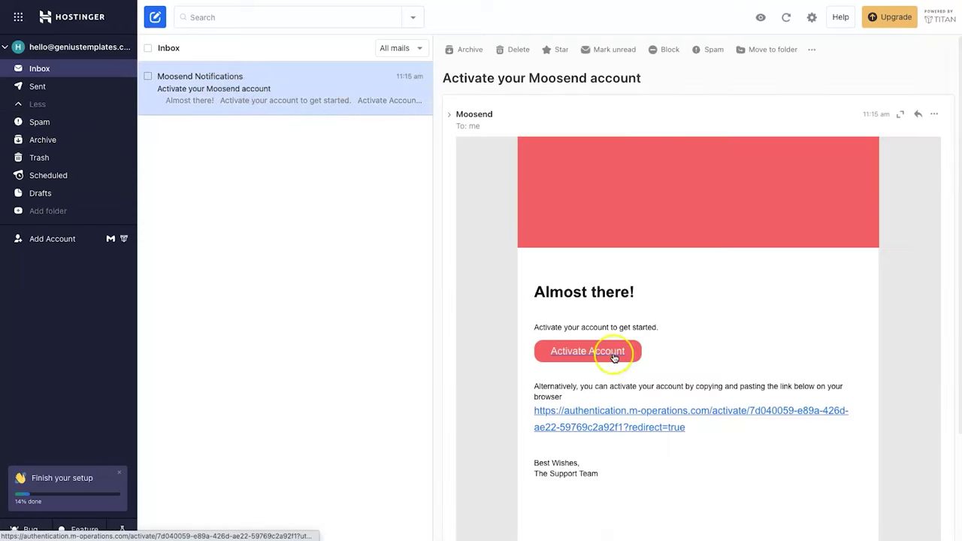
click(612, 353)
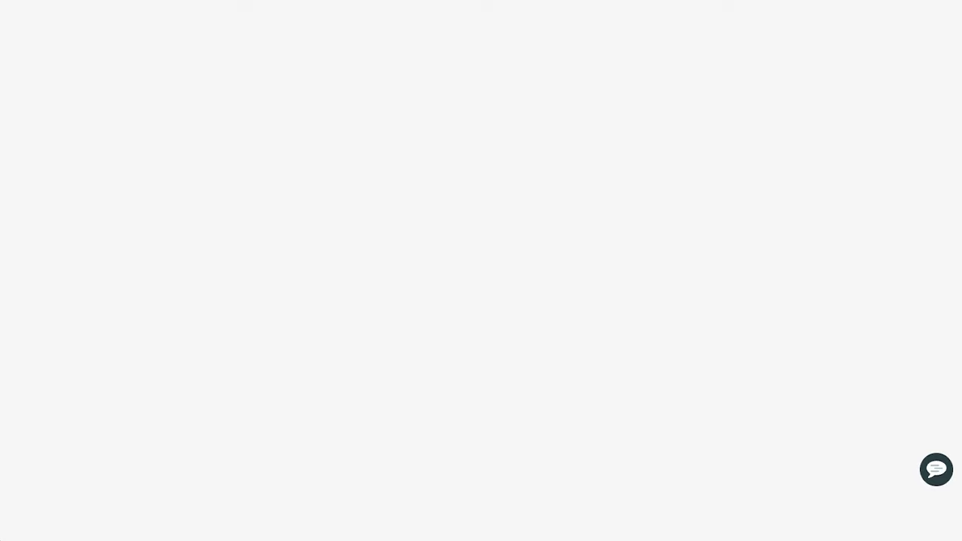
- Close the update notice and the free-trial banner
click(217, 385)
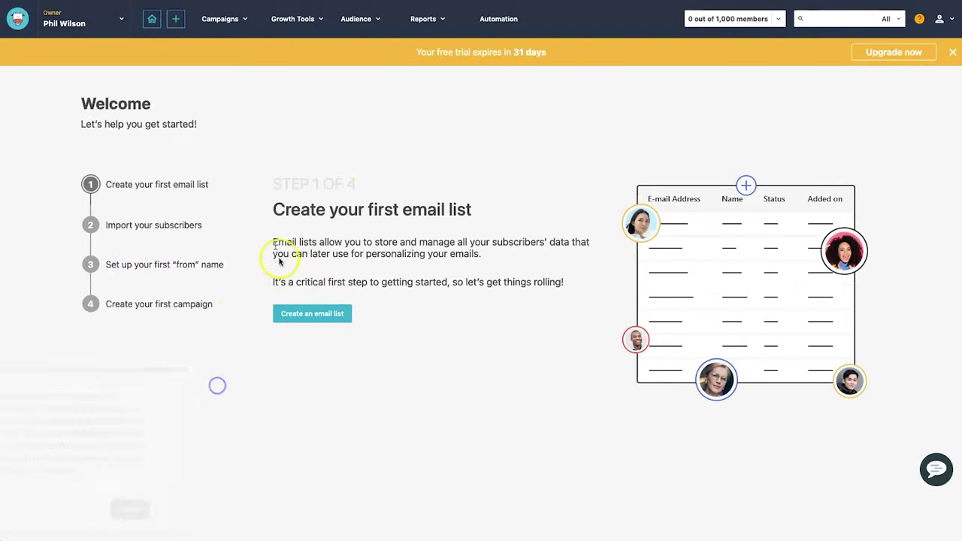
drag(387, 47, 518, 52)
click(529, 52)
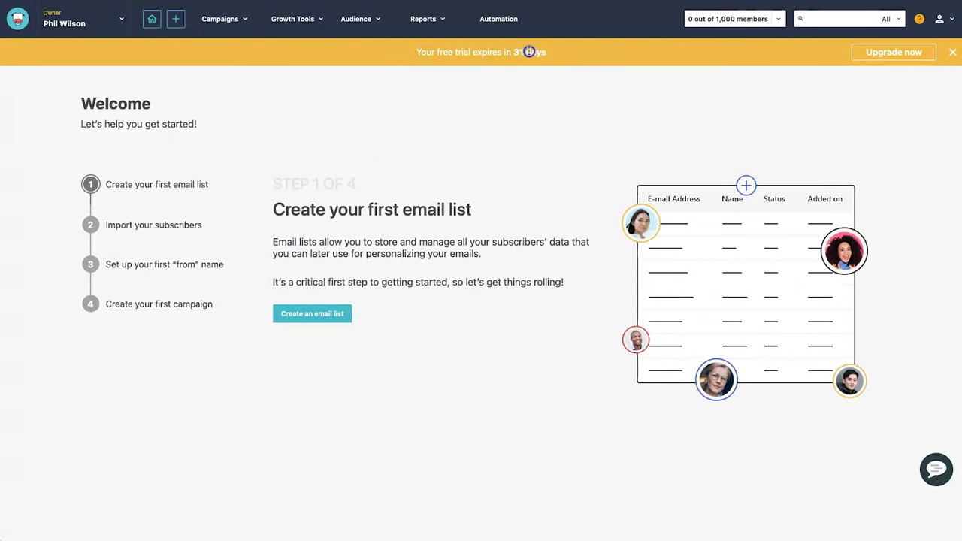
click(952, 52)
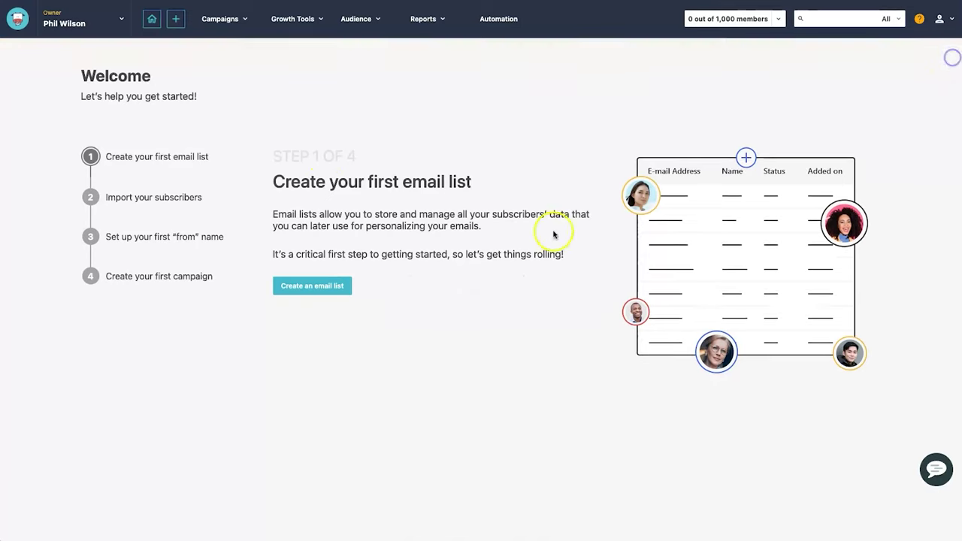
- Create a new email list named 'Newsletter Subscribers'
drag(282, 177, 472, 181)
click(472, 182)
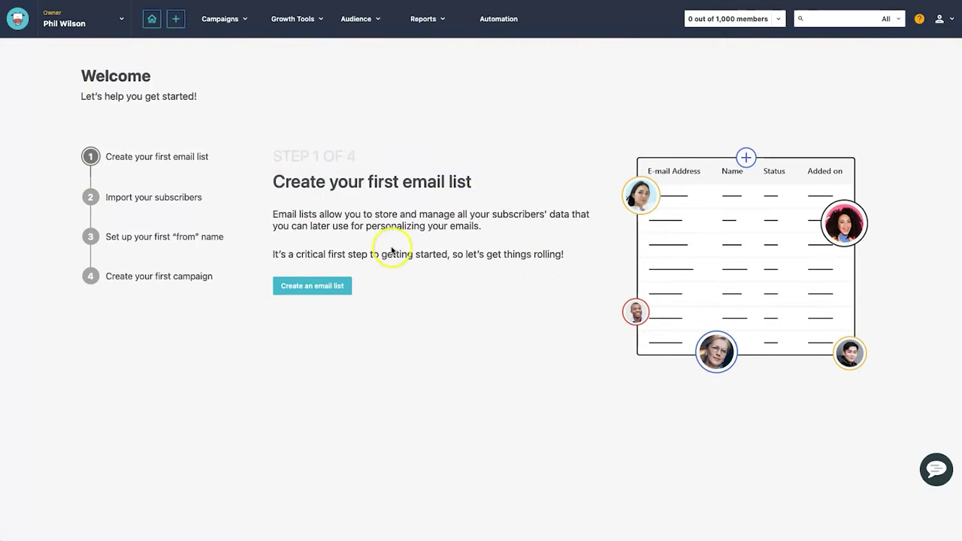
click(342, 286)
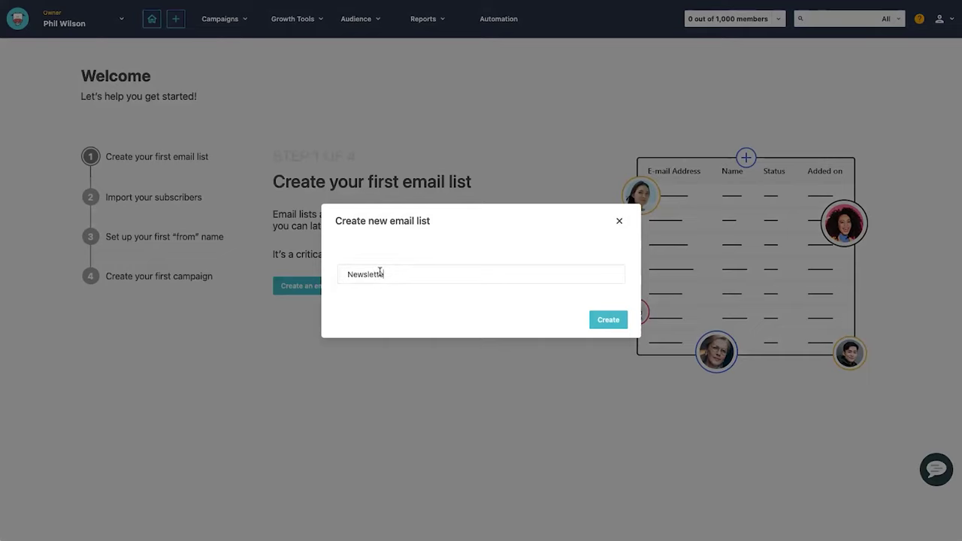
click(608, 322)
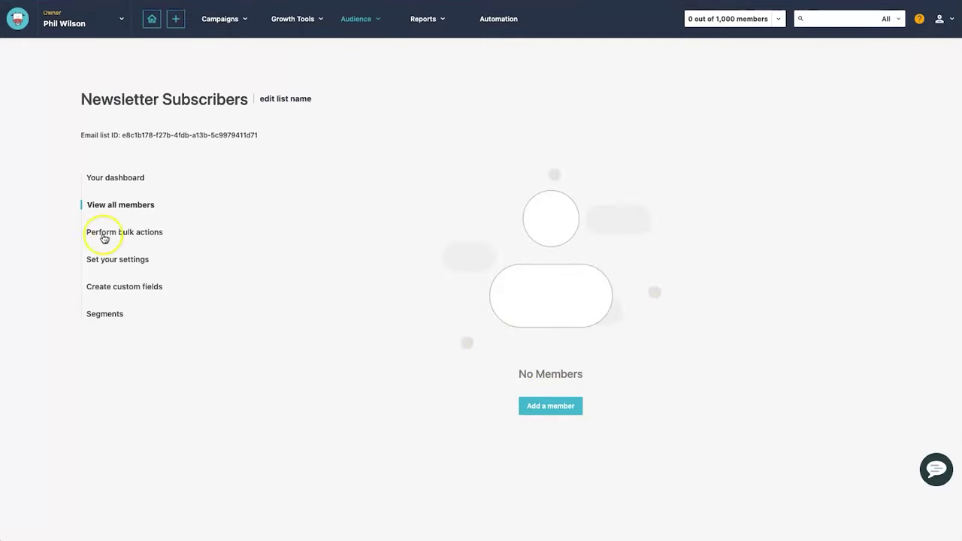
- Open the Newsletter Subscribers list's bulk actions and settings
click(118, 233)
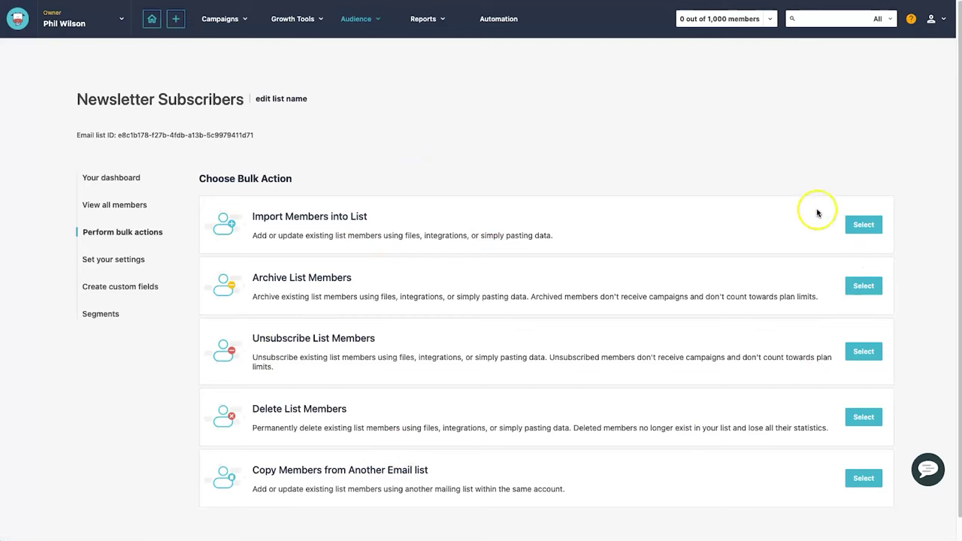
click(139, 263)
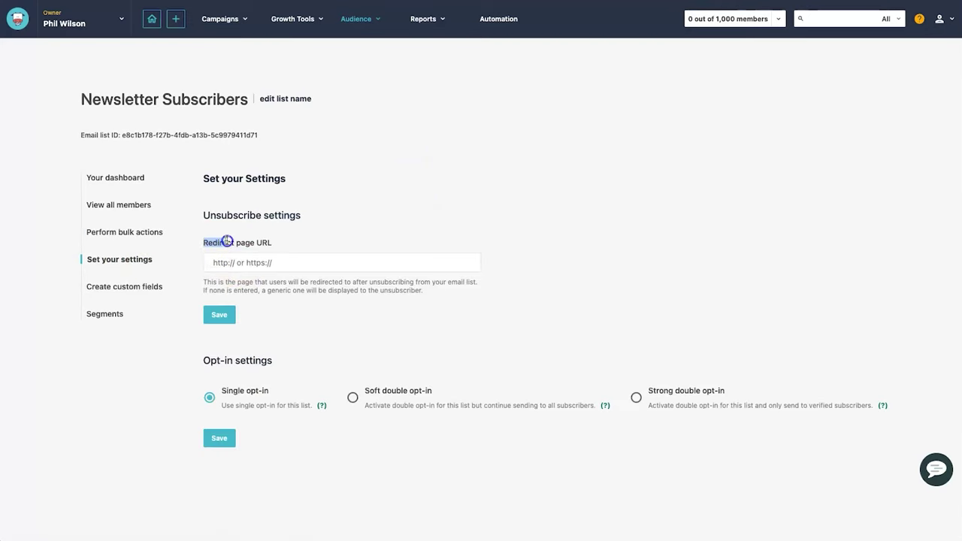
click(267, 242)
drag(204, 210, 302, 216)
click(314, 217)
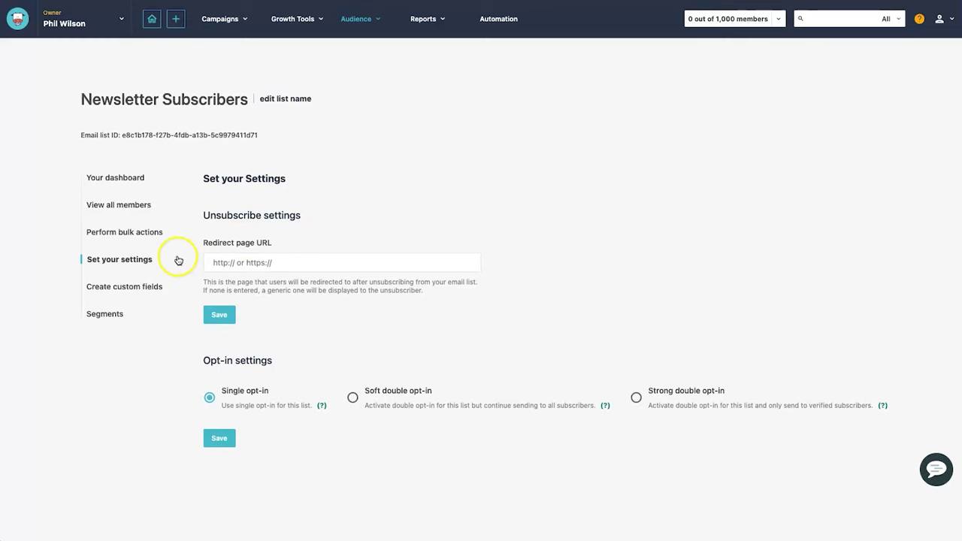
- Browse the list's custom fields and segments, then return to its dashboard
click(133, 292)
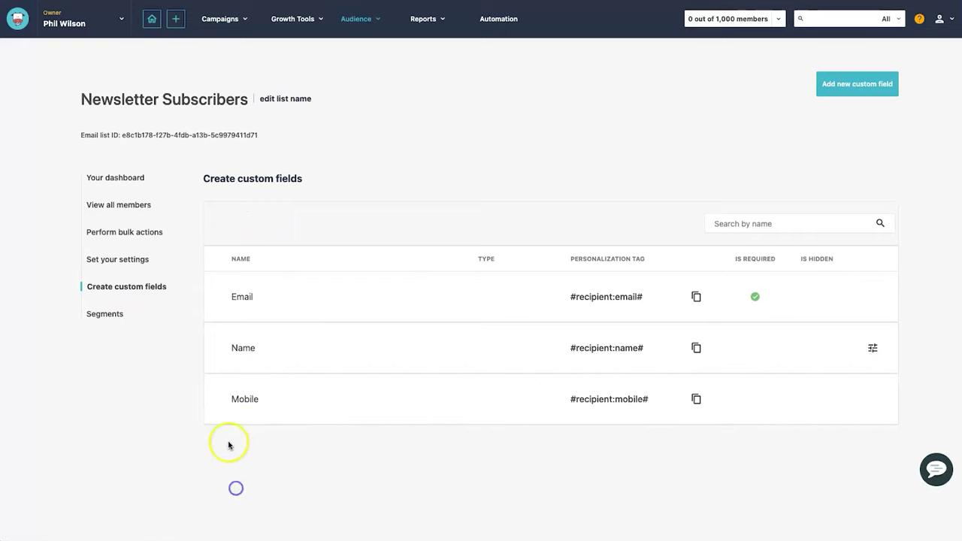
click(102, 316)
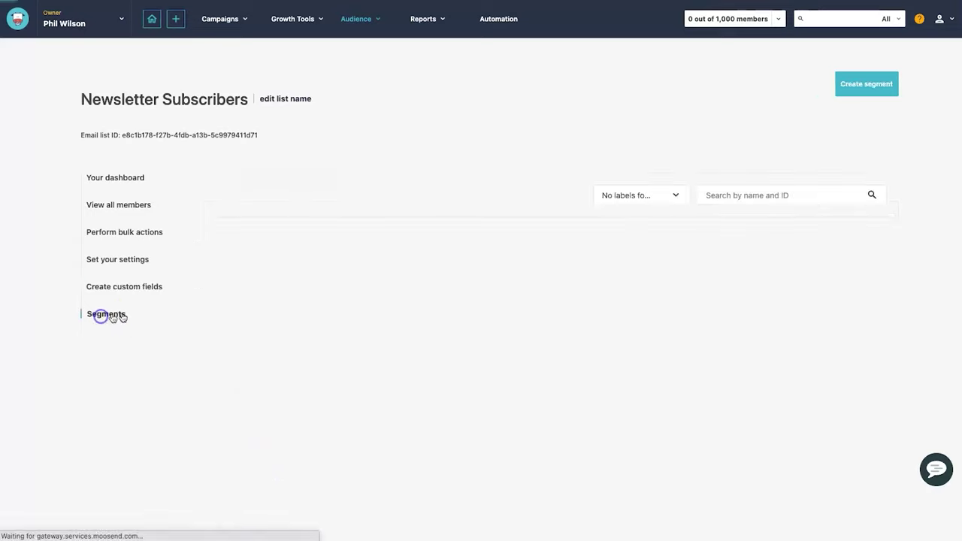
click(124, 179)
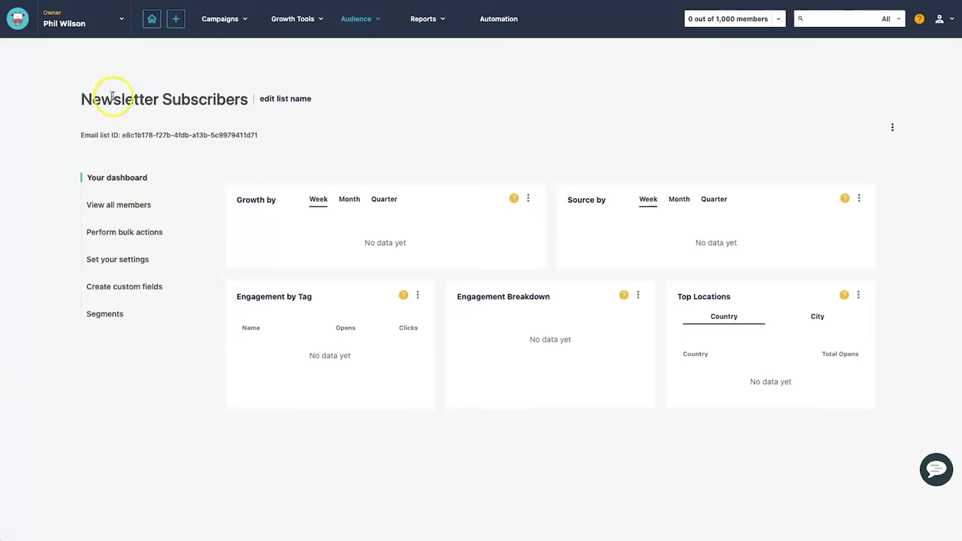
drag(85, 98, 240, 98)
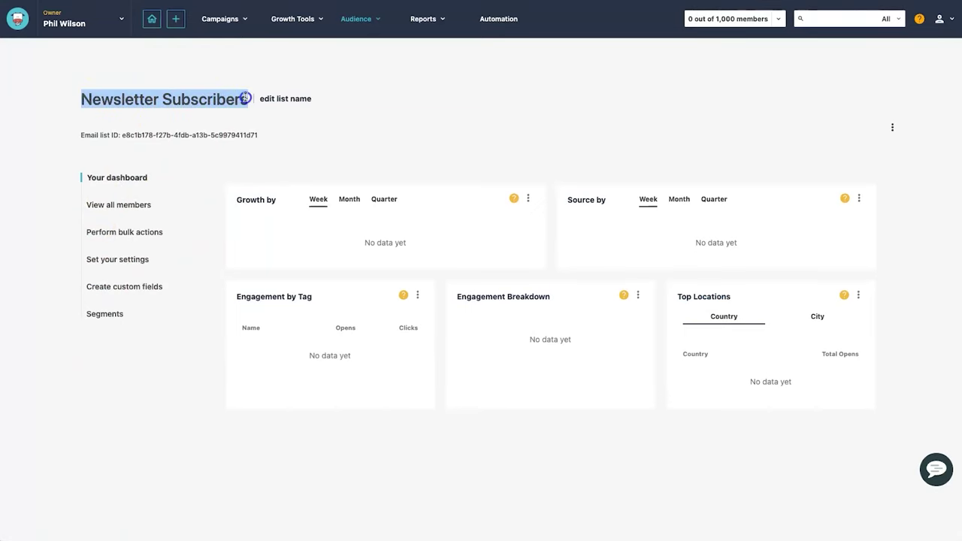
click(246, 97)
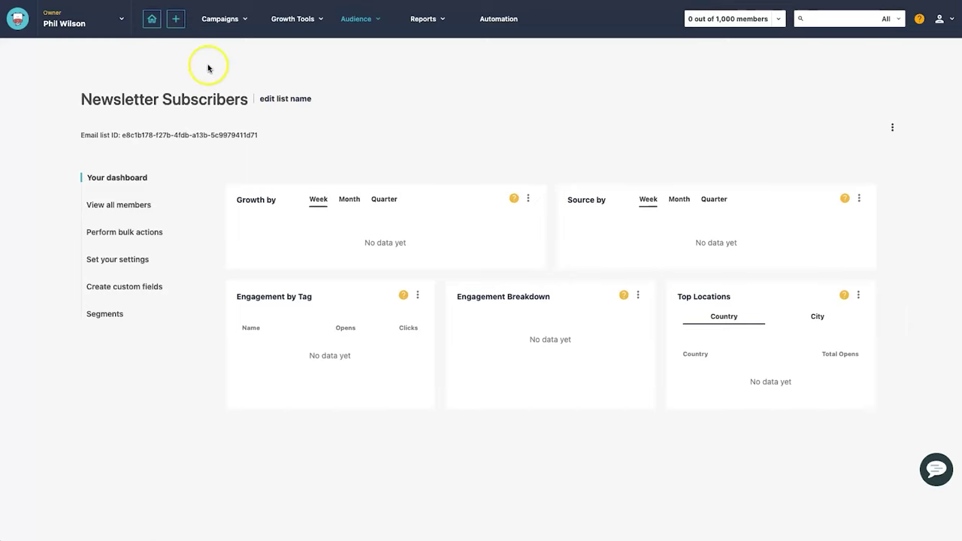
mouse_move(280, 30)
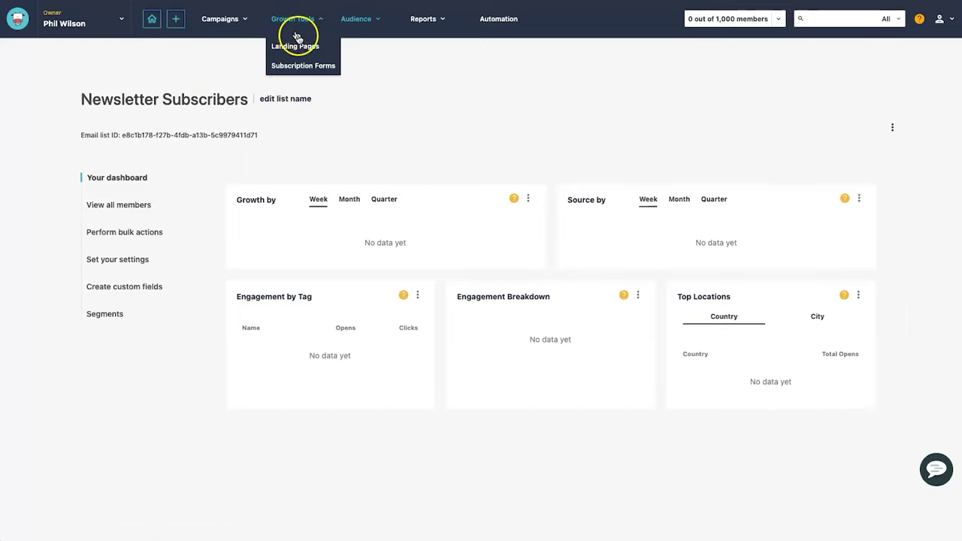
- Create a landing page named 'Newsletter Registration' with page title 'Genius Templates Newsletter'
click(300, 46)
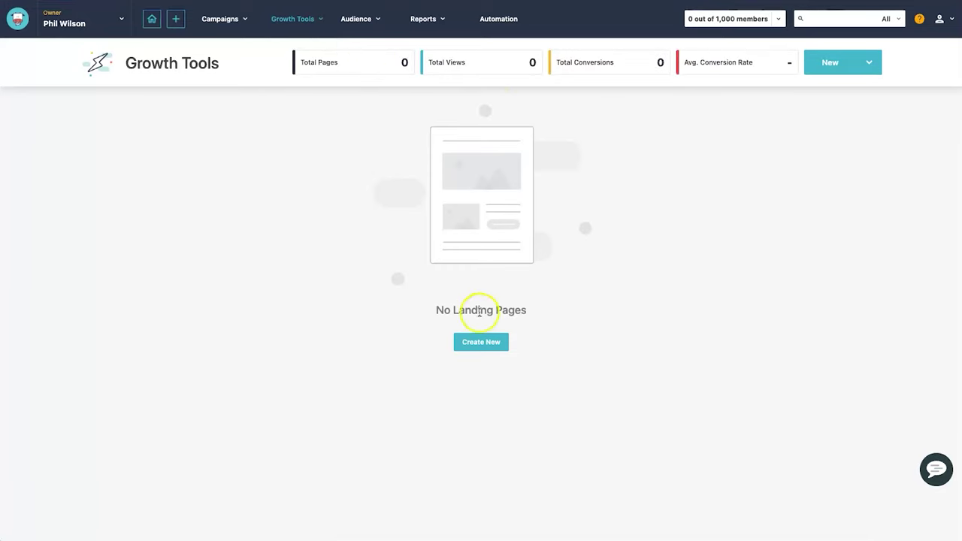
click(479, 342)
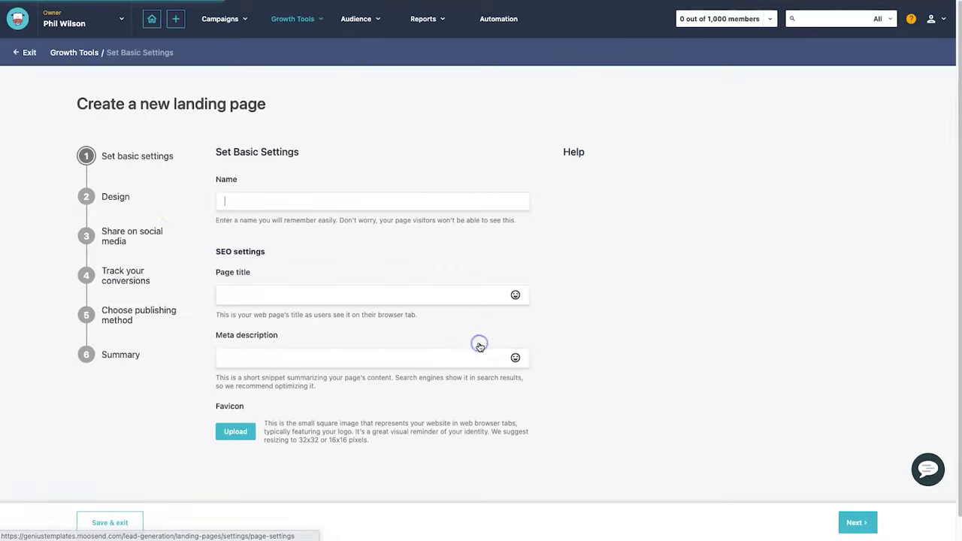
click(287, 194)
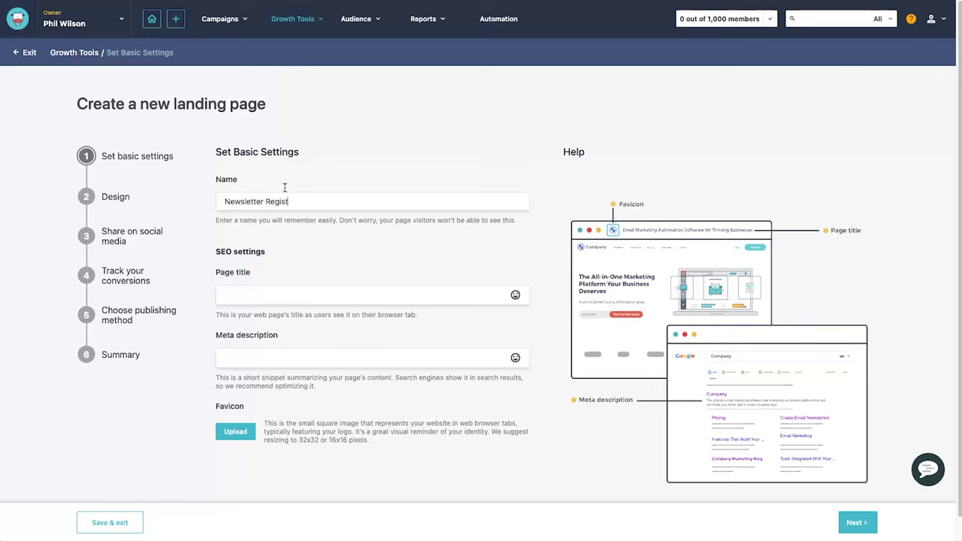
click(297, 256)
click(256, 274)
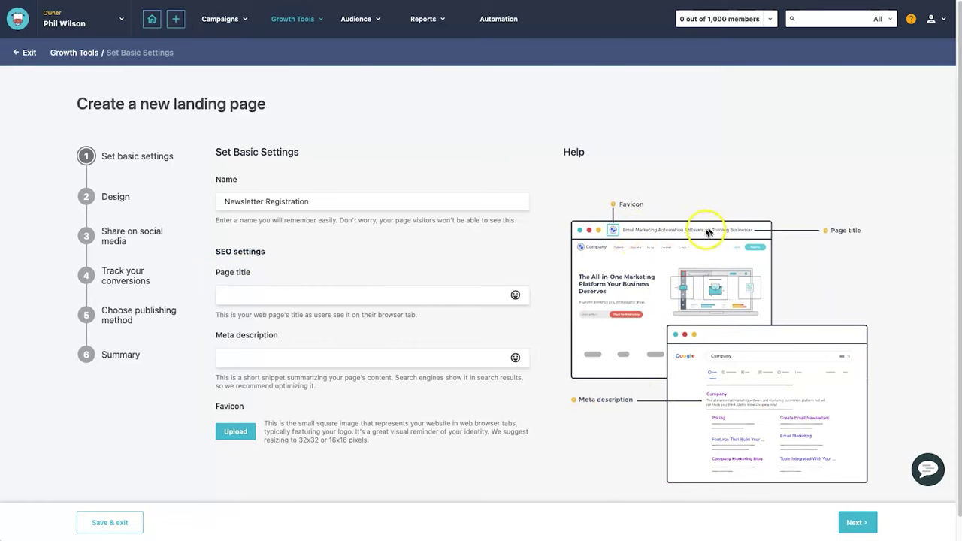
click(336, 299)
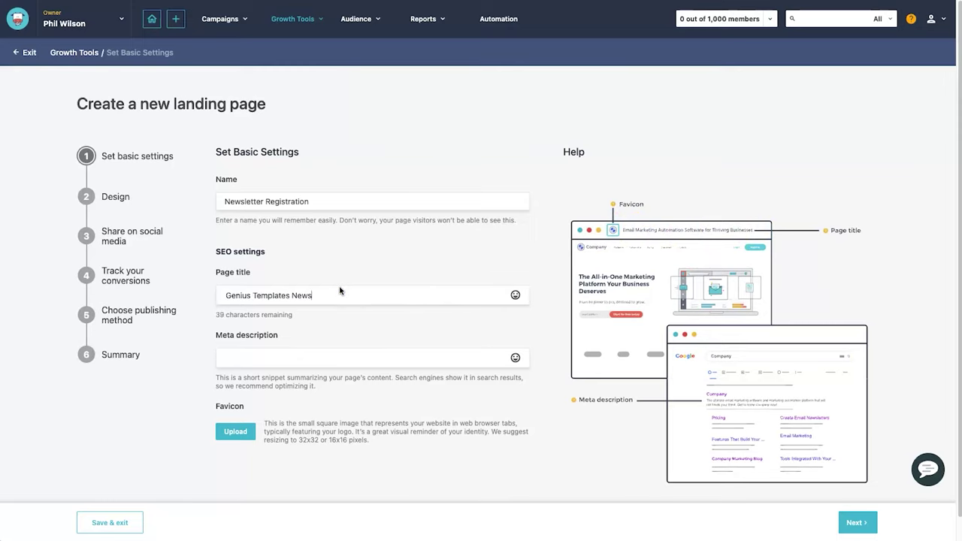
- Write the newsletter sign-up meta description and continue to the Design step
click(289, 352)
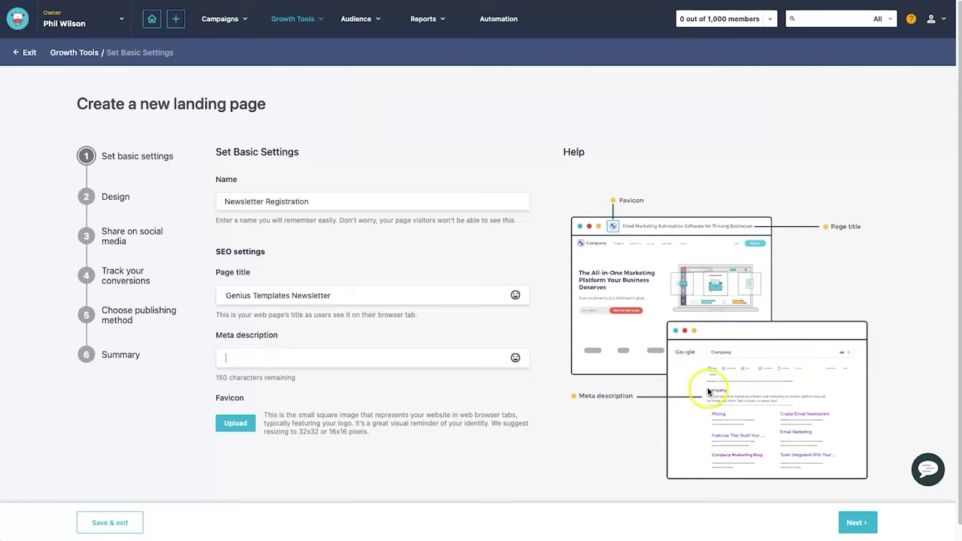
click(341, 362)
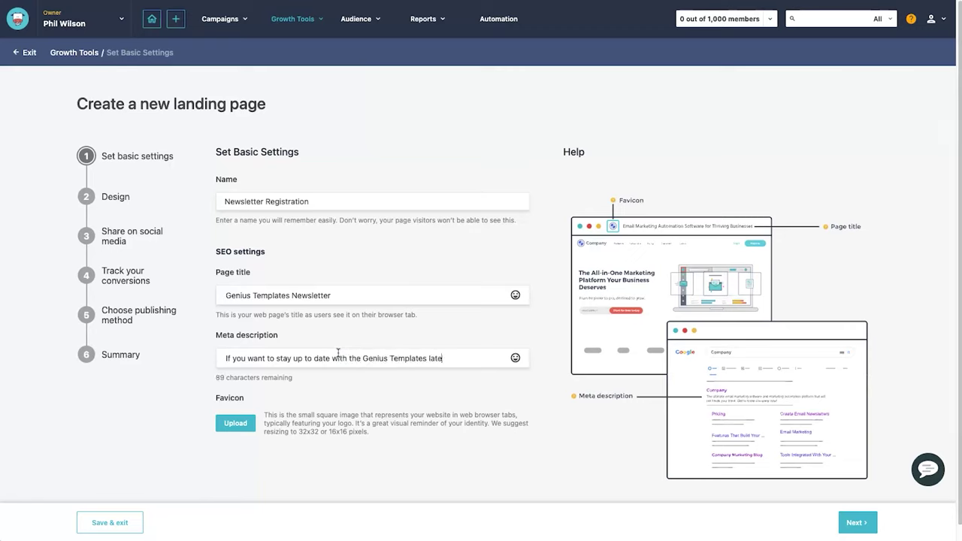
text(on and deals, sign up to d)
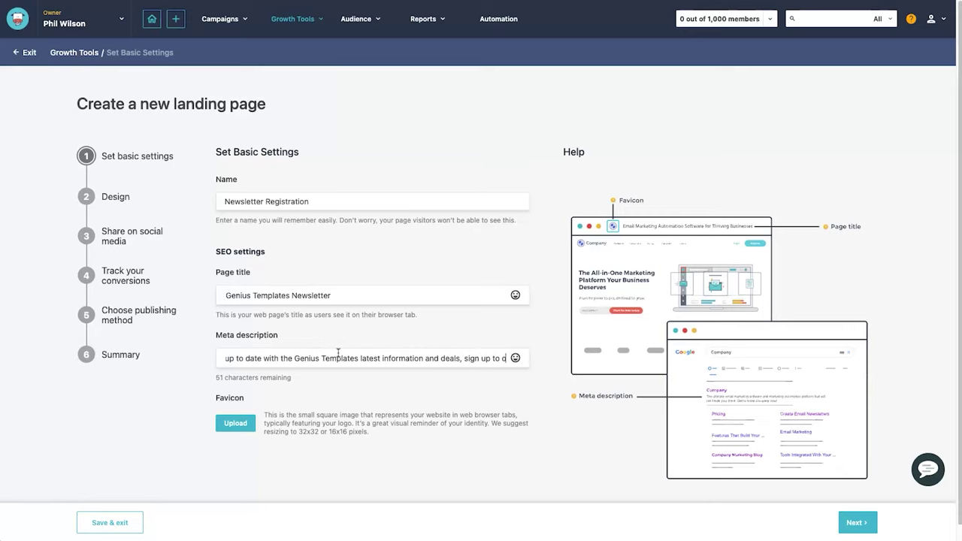
key(BackSpace)
text(our newsletter.)
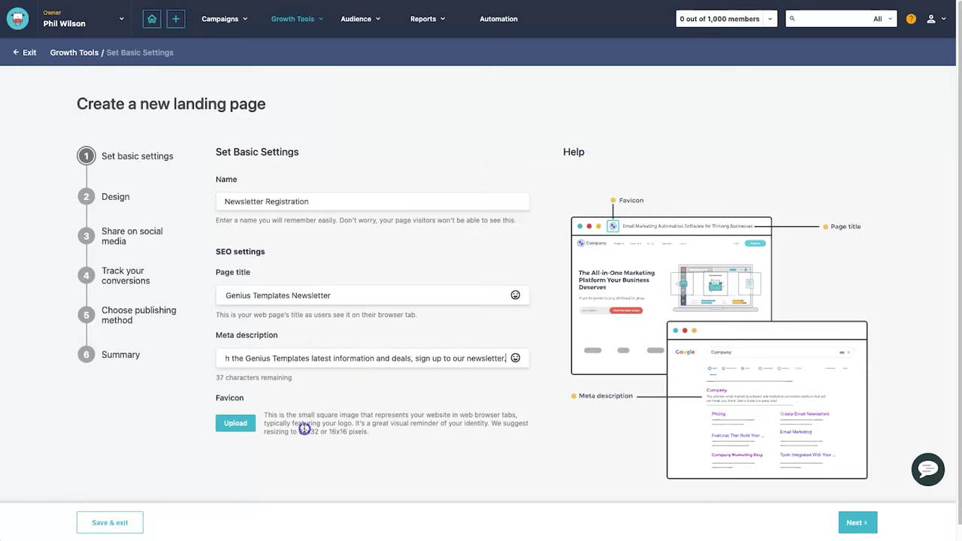
click(305, 429)
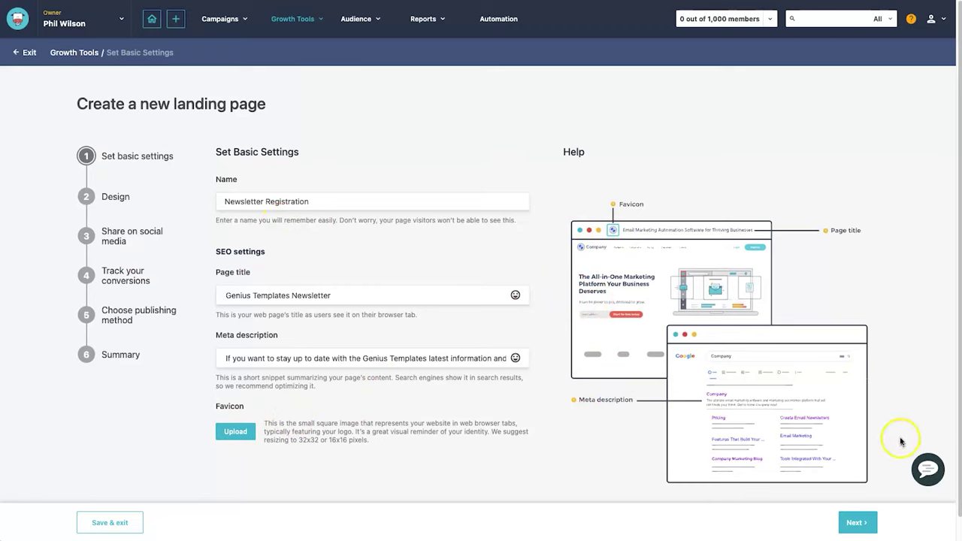
click(864, 518)
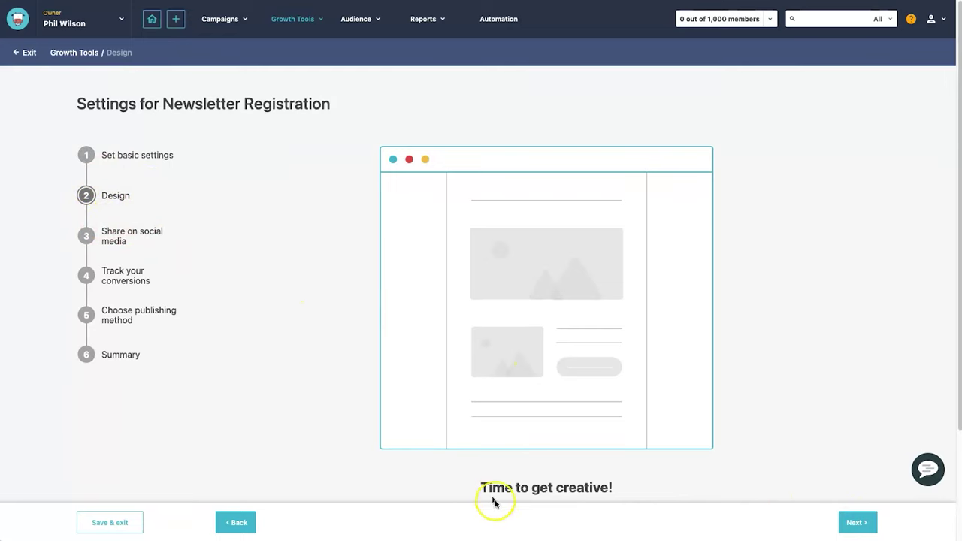
- Scroll down the Design step toward Start designing
scroll(613, 425, down, 2)
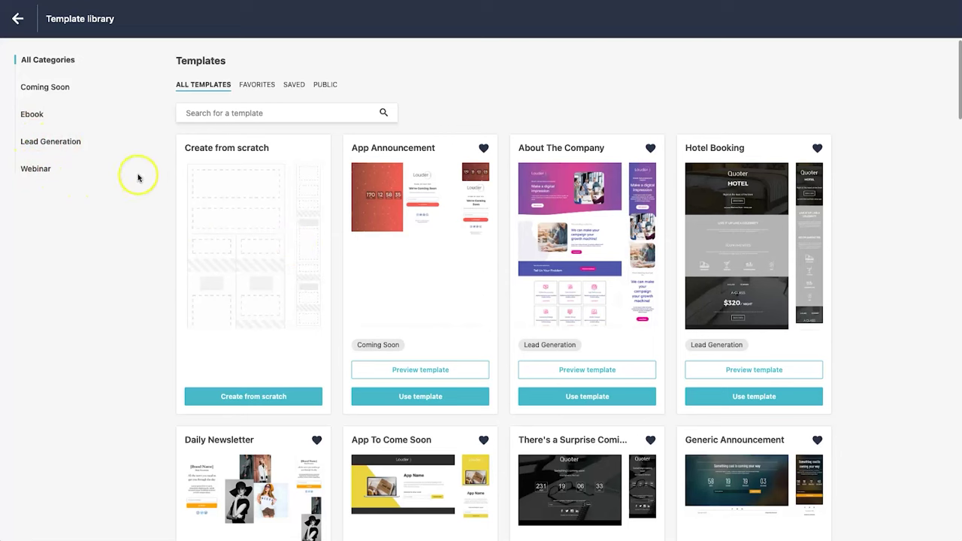
- Pick the Lead Generation category's Newsletter Subscription template and confirm it for the landing page
click(72, 142)
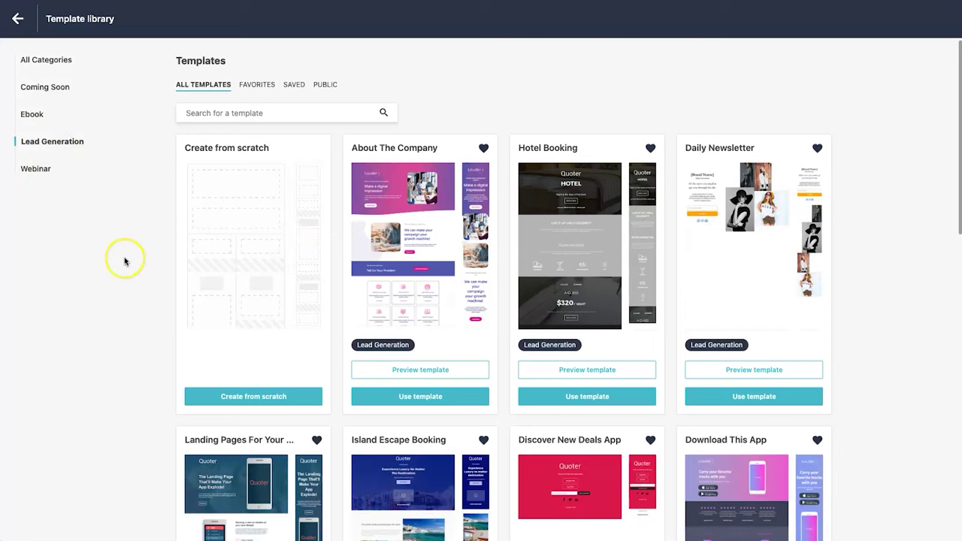
scroll(399, 330, down, 3)
scroll(399, 335, down, 2)
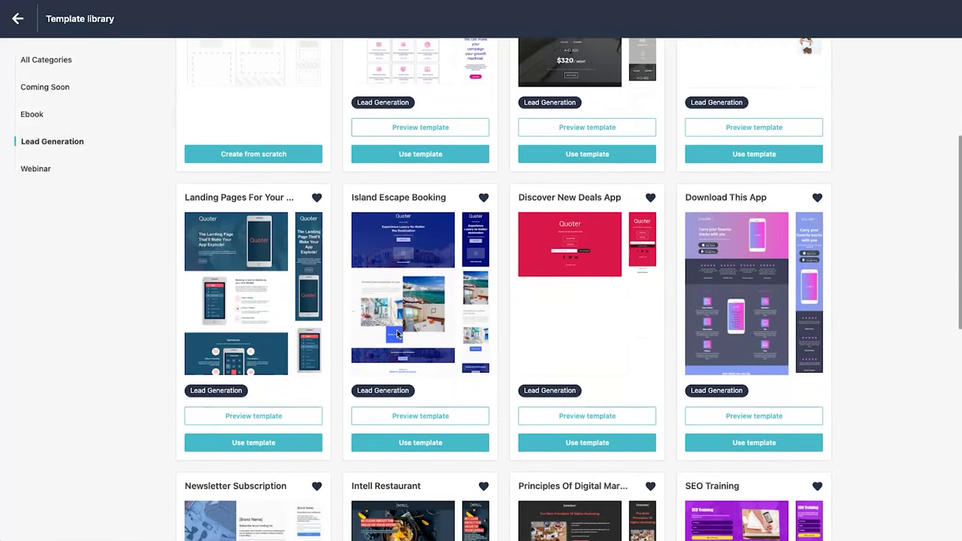
scroll(399, 334, down, 1)
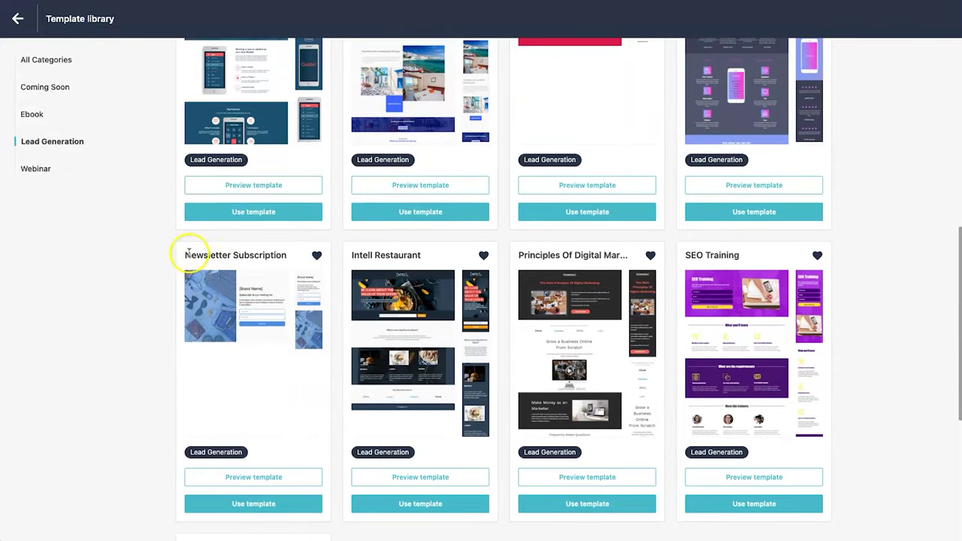
drag(201, 253, 278, 255)
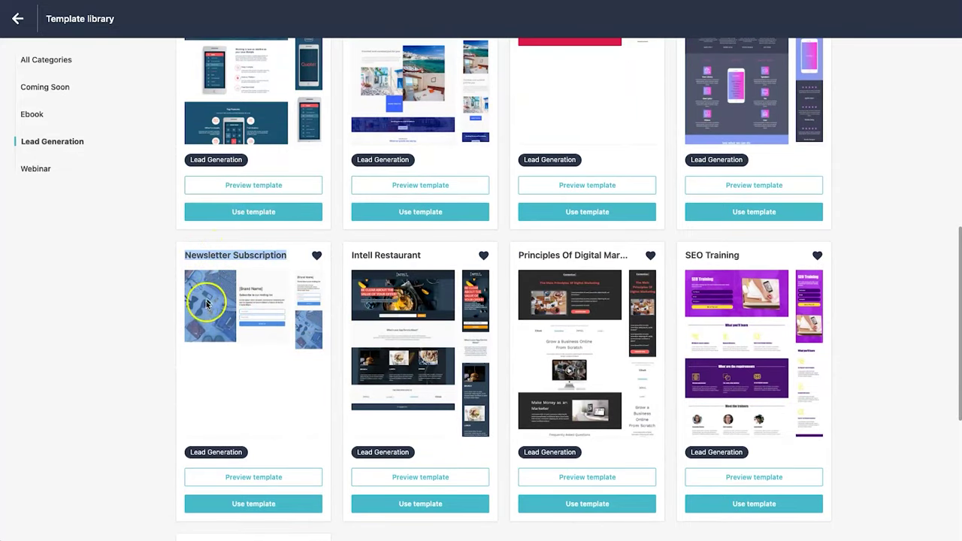
click(252, 396)
click(151, 378)
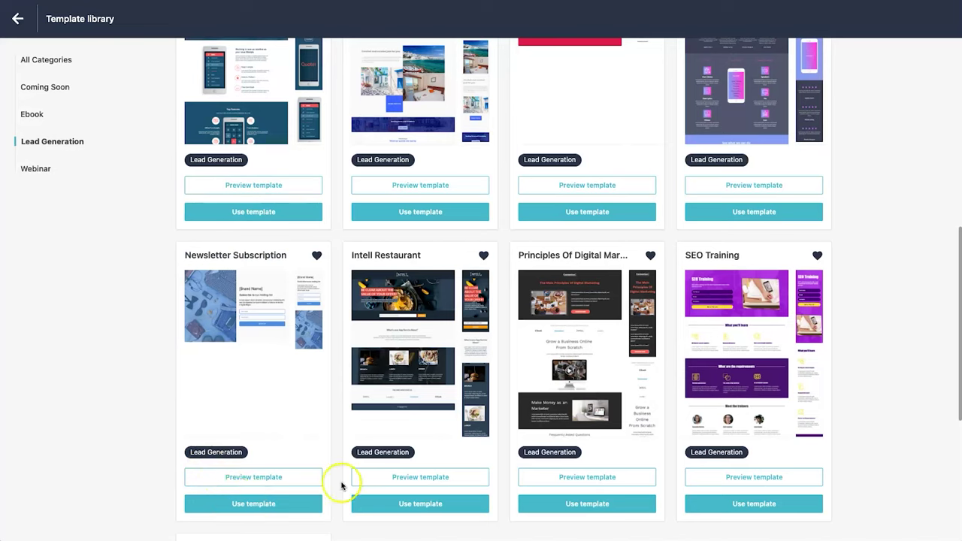
click(256, 503)
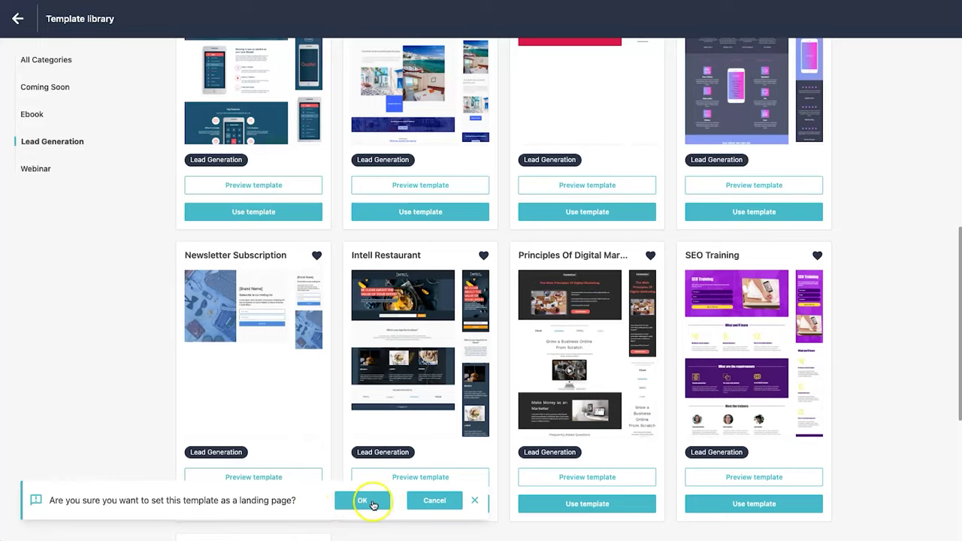
click(362, 500)
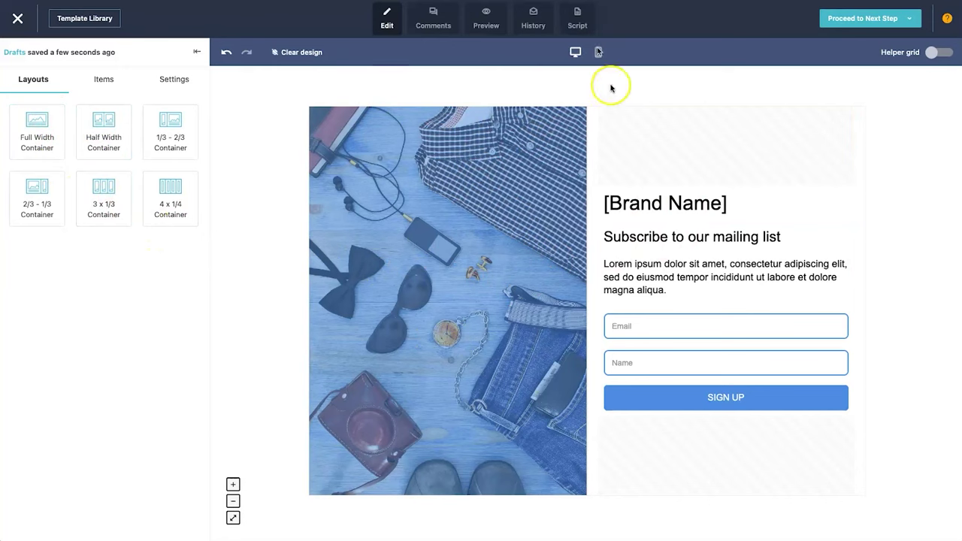
- Add a trial 4 x 1/4 container row at the top, then add and delete a Text item in its first column
drag(206, 192, 497, 117)
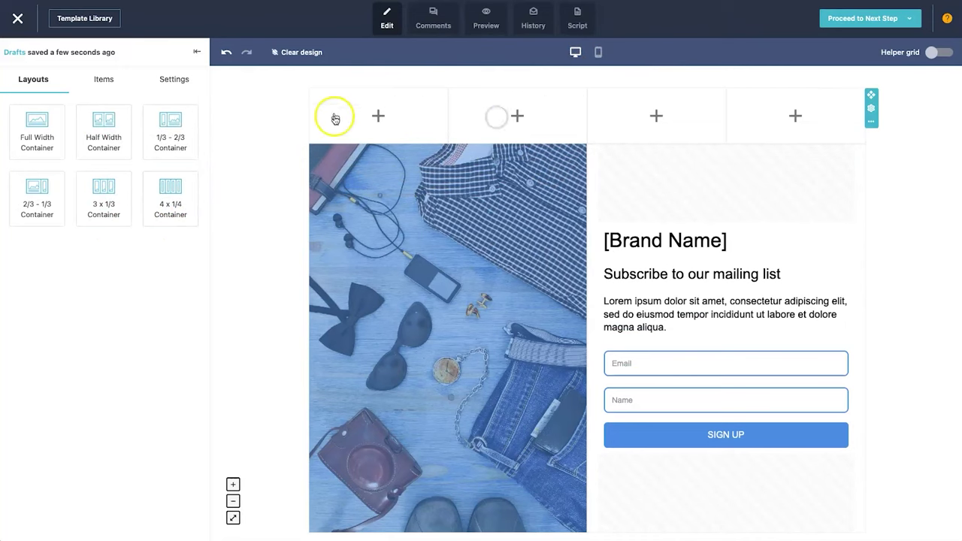
click(378, 115)
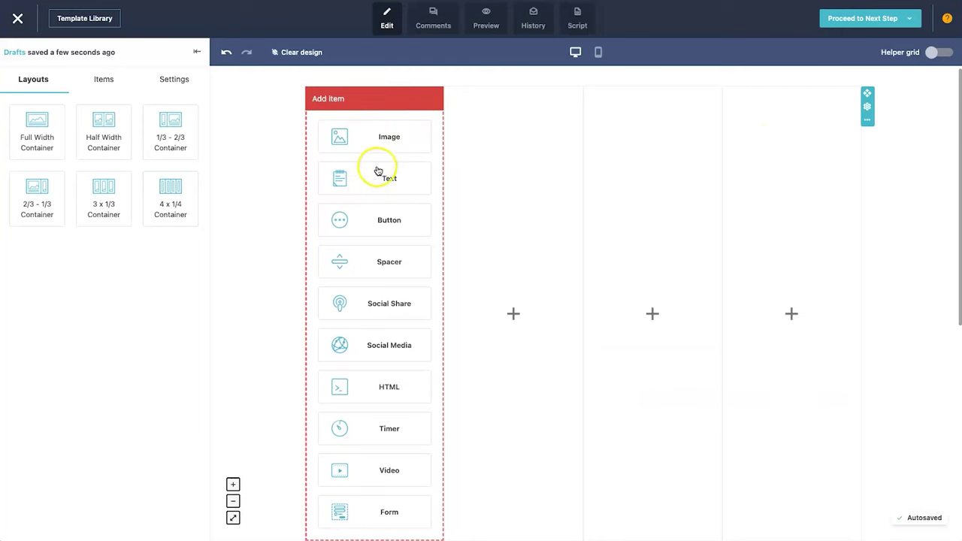
click(381, 185)
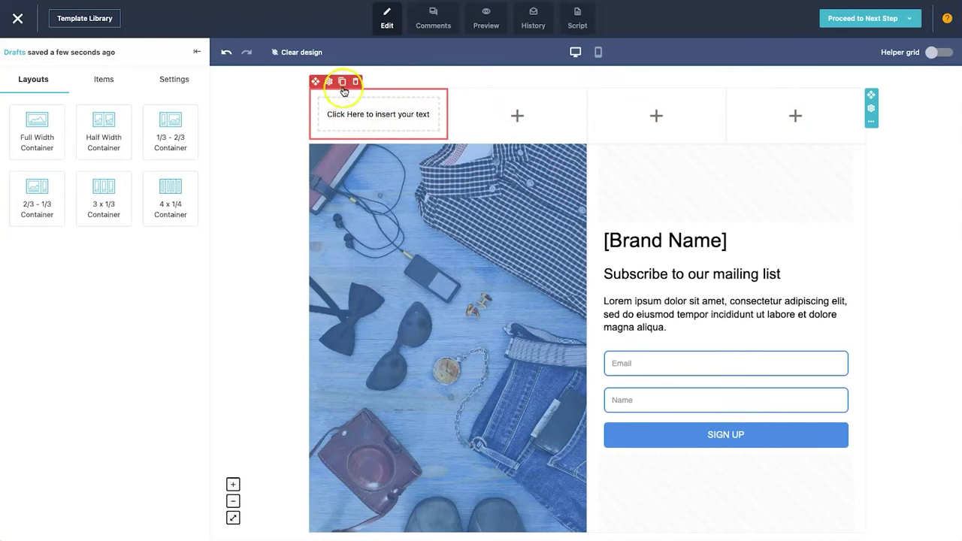
click(356, 81)
click(643, 300)
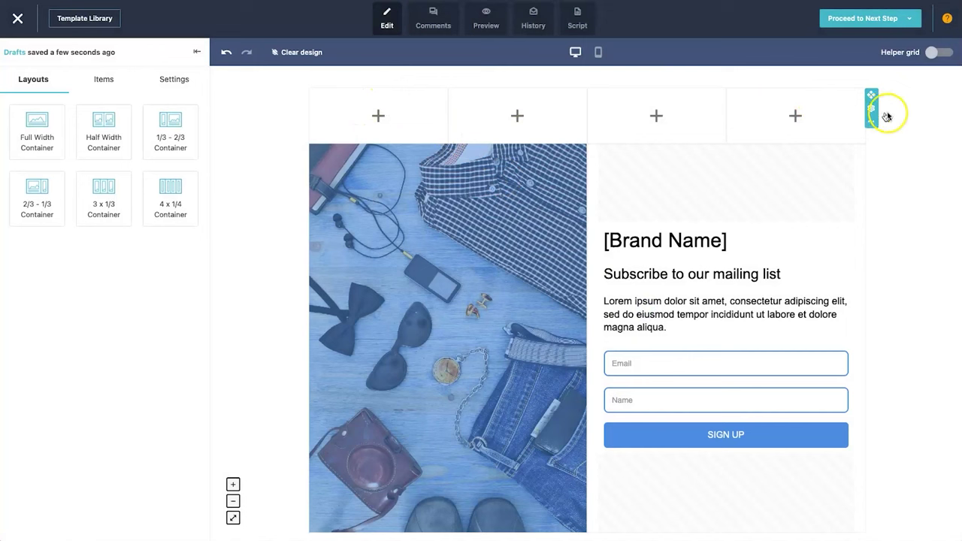
- Delete the four-column top row and show the Items list of addable elements
mouse_move(871, 124)
click(872, 145)
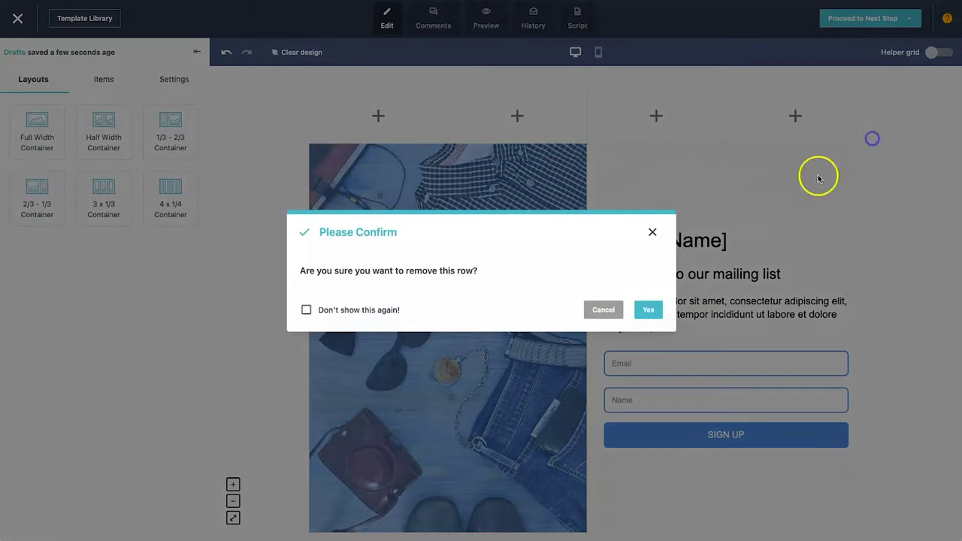
click(646, 248)
click(96, 78)
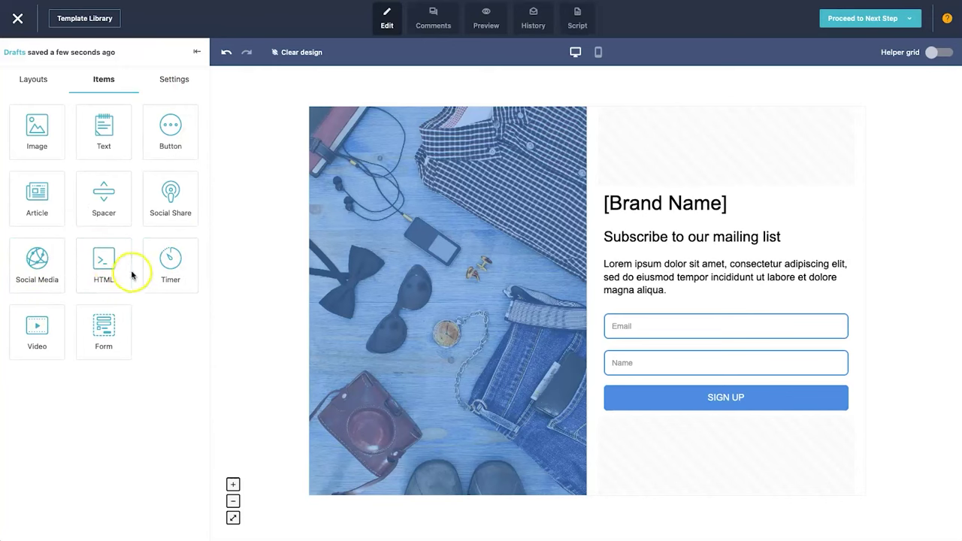
- Place a countdown timer above [Brand Name] and expand its Font, Box and Edit Labels settings
drag(172, 278, 678, 188)
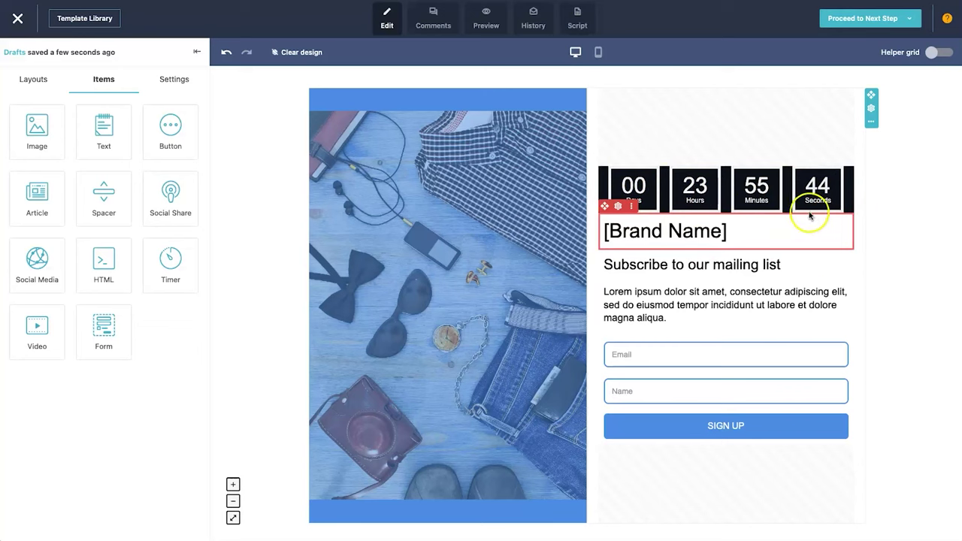
click(699, 181)
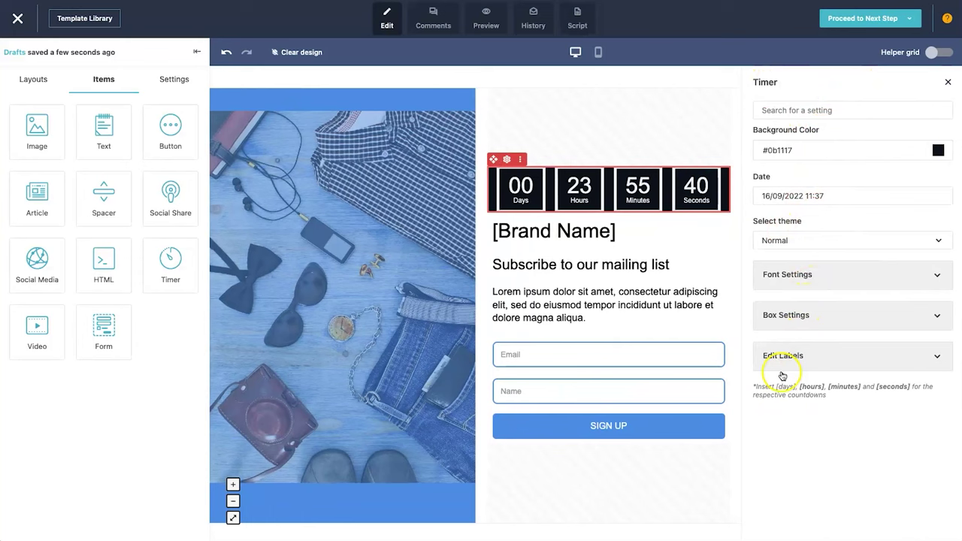
click(801, 279)
scroll(803, 318, down, 3)
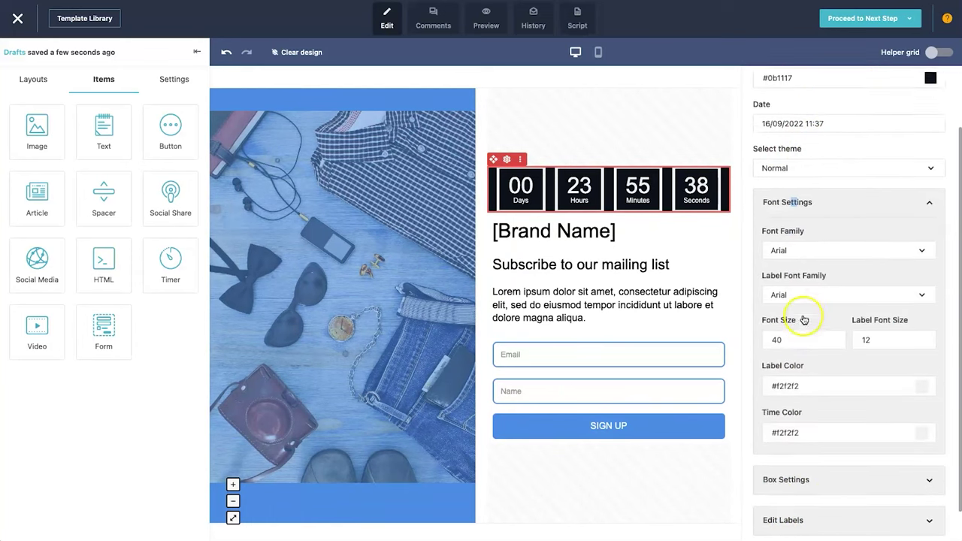
click(811, 450)
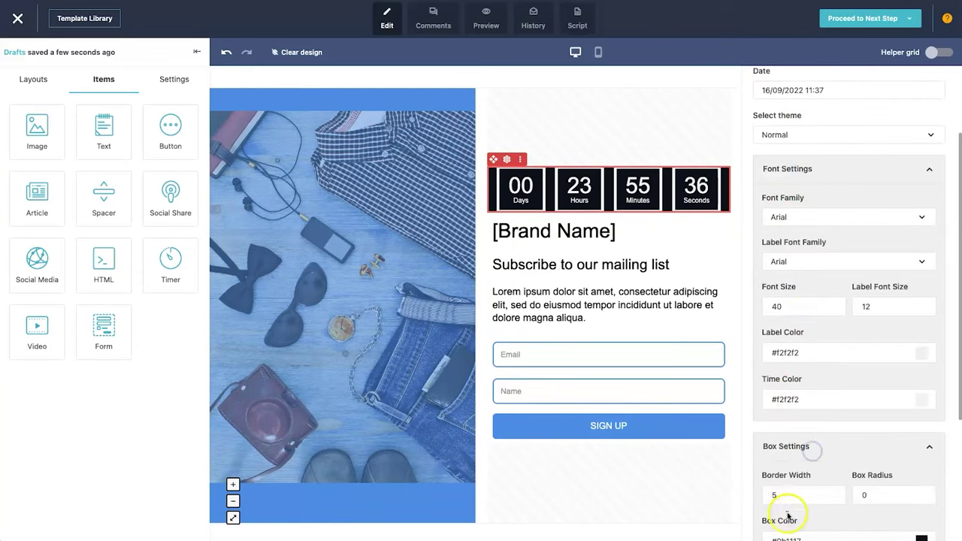
scroll(796, 481, down, 5)
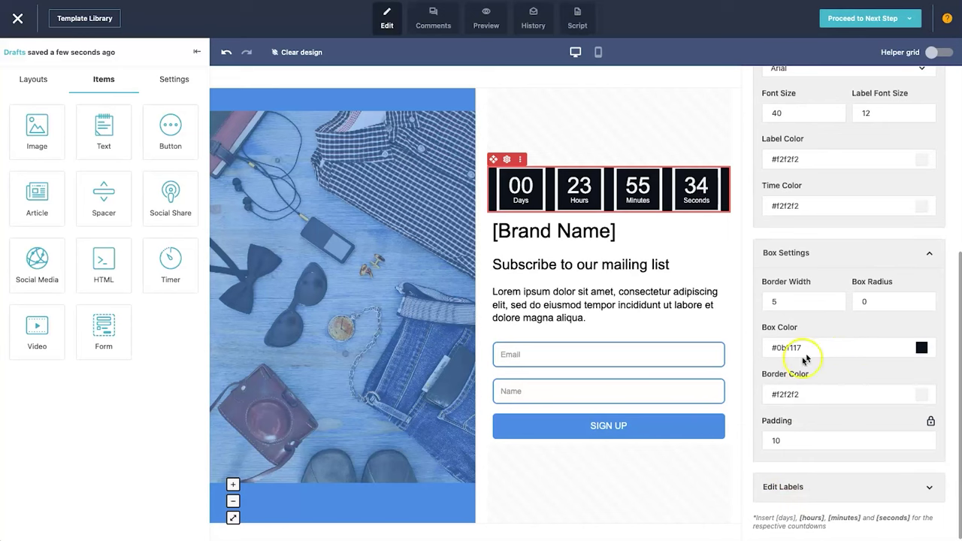
click(809, 487)
scroll(789, 459, down, 5)
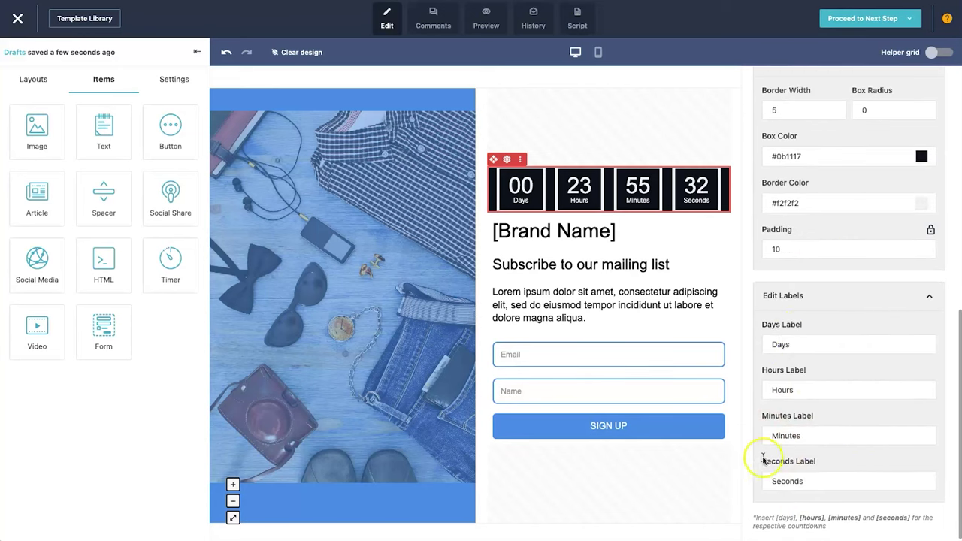
scroll(804, 338, up, 10)
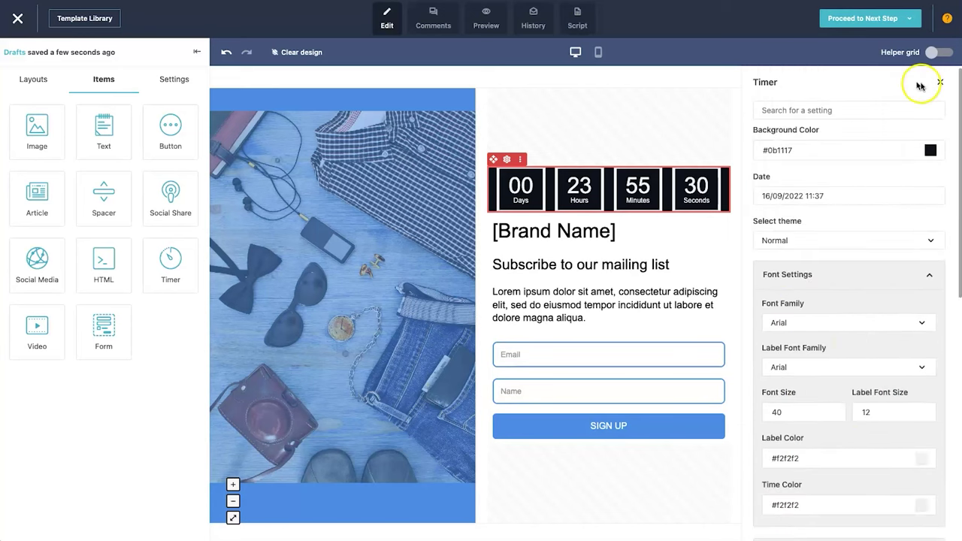
- Close the timer settings and delete the countdown timer, confirming Yes
click(941, 84)
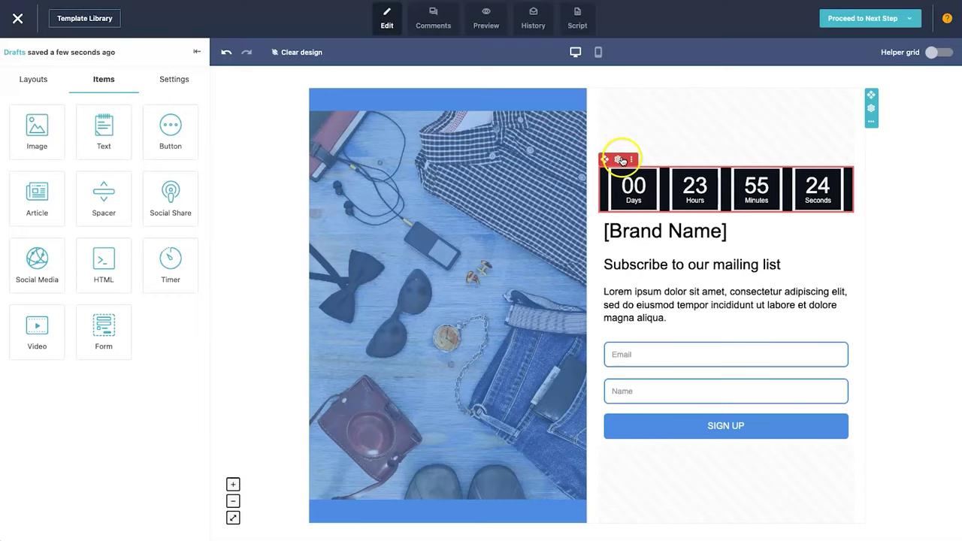
click(642, 159)
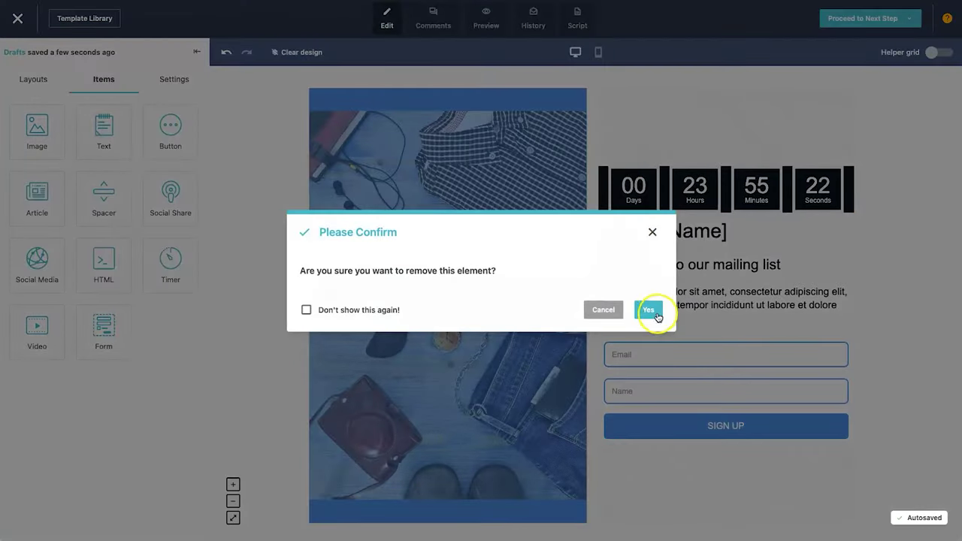
click(656, 316)
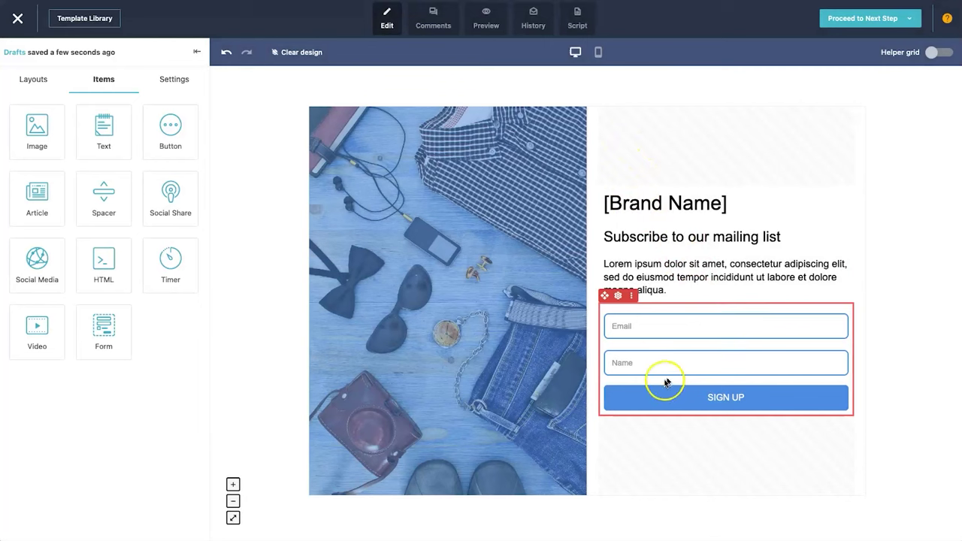
- Scroll through the page's general Settings sections, then view the empty Comments list
click(171, 79)
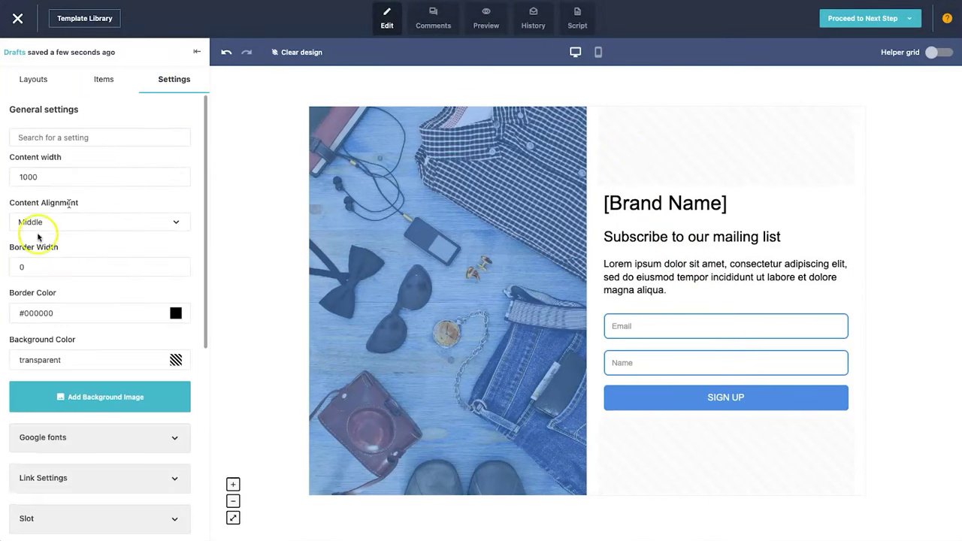
scroll(55, 497, down, 3)
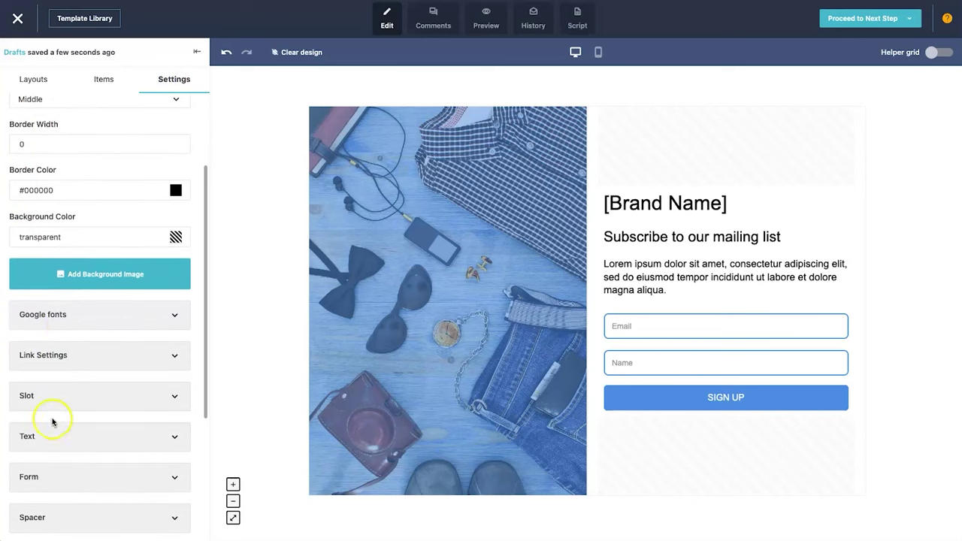
scroll(66, 327, down, 1)
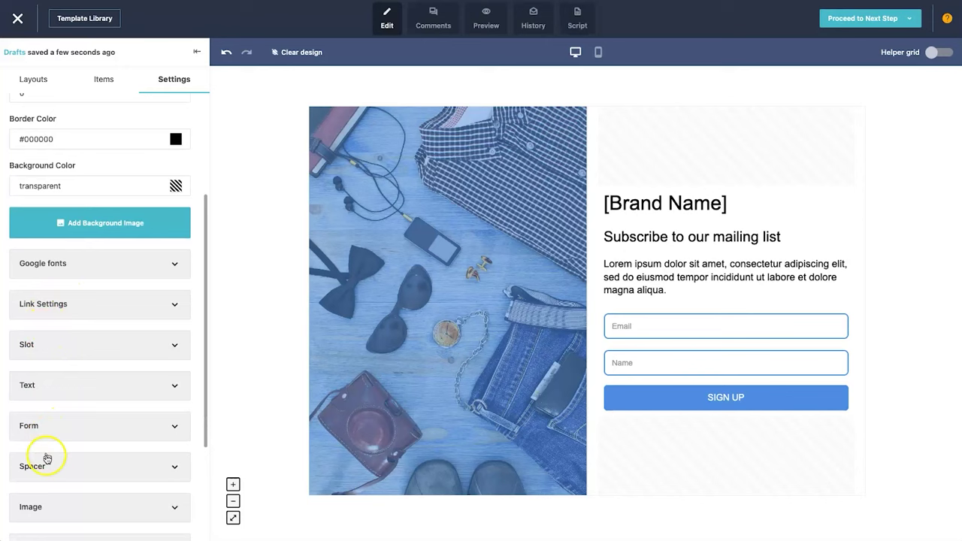
scroll(49, 466, down, 4)
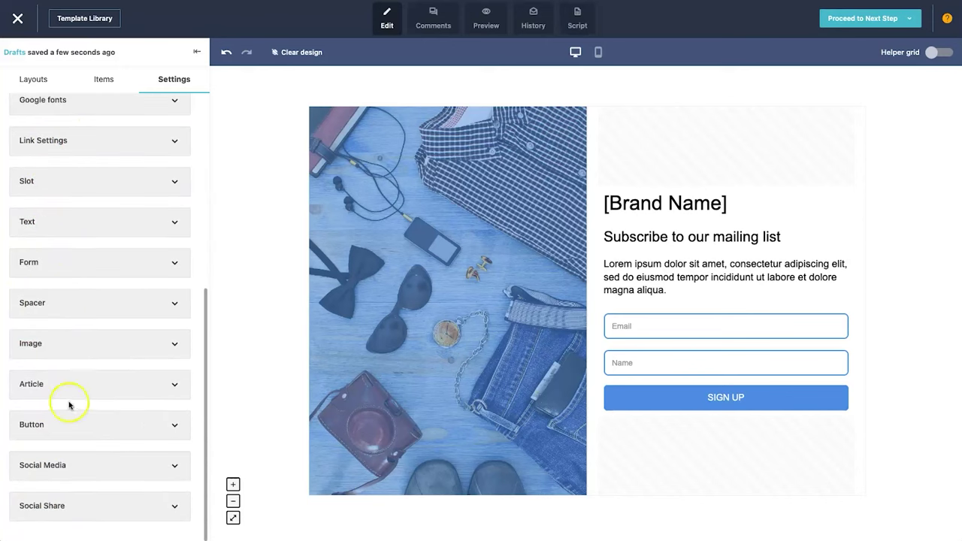
scroll(68, 405, up, 8)
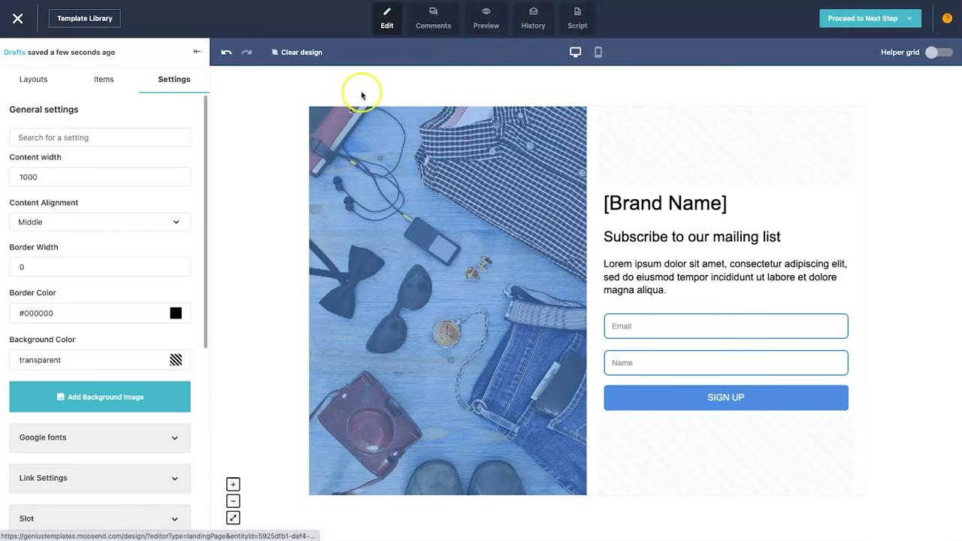
click(435, 33)
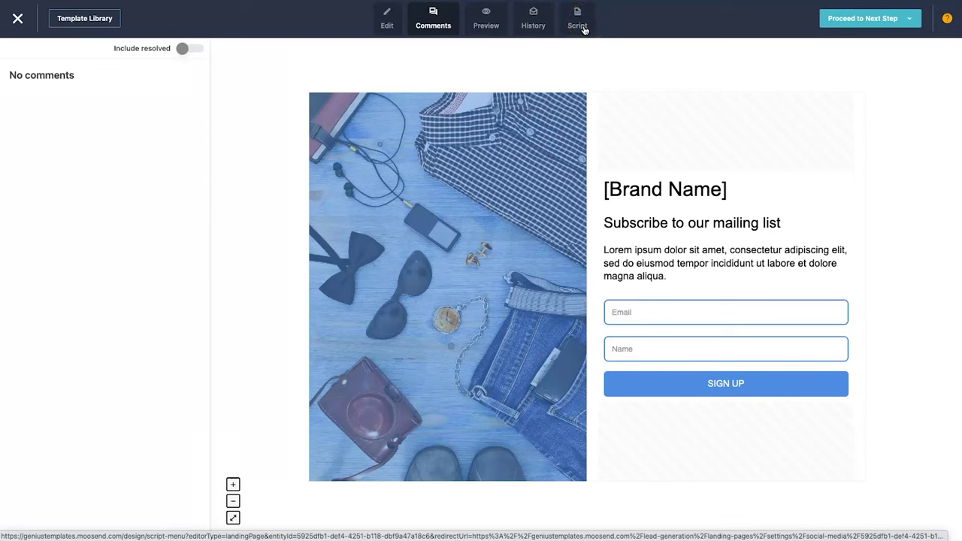
- Look at the empty custom Script boxes, then return to the Edit designer
click(584, 29)
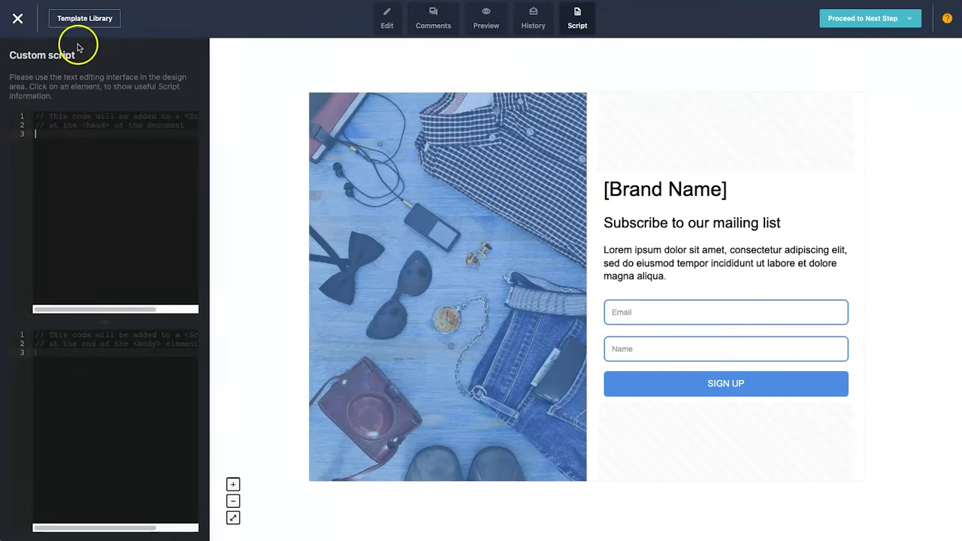
click(386, 19)
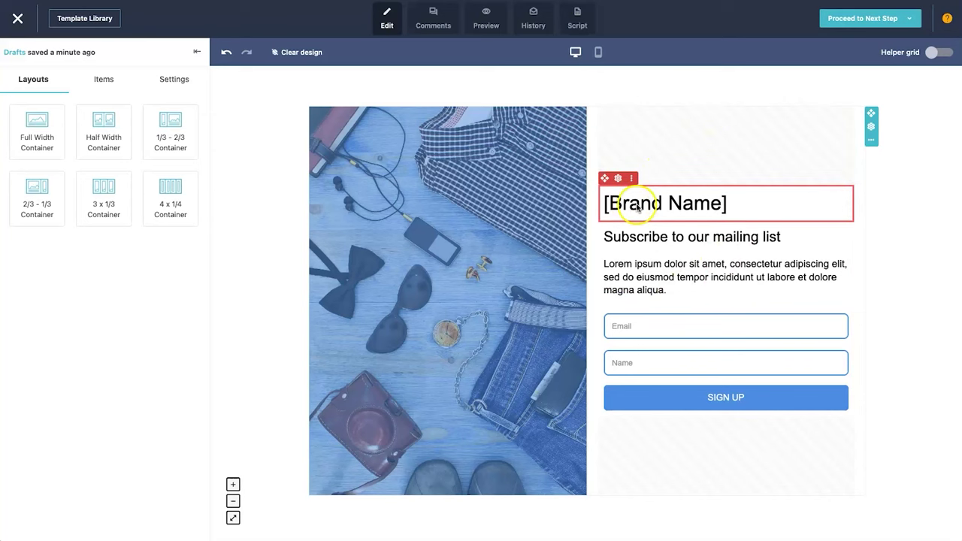
- Replace the [Brand Name] heading text with 'Genius Templates' and make it bold
click(637, 208)
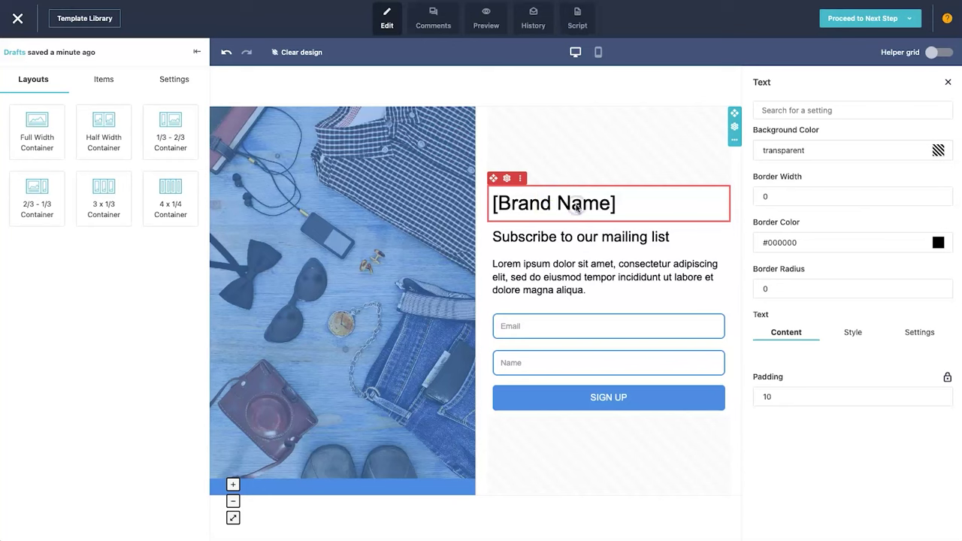
click(576, 208)
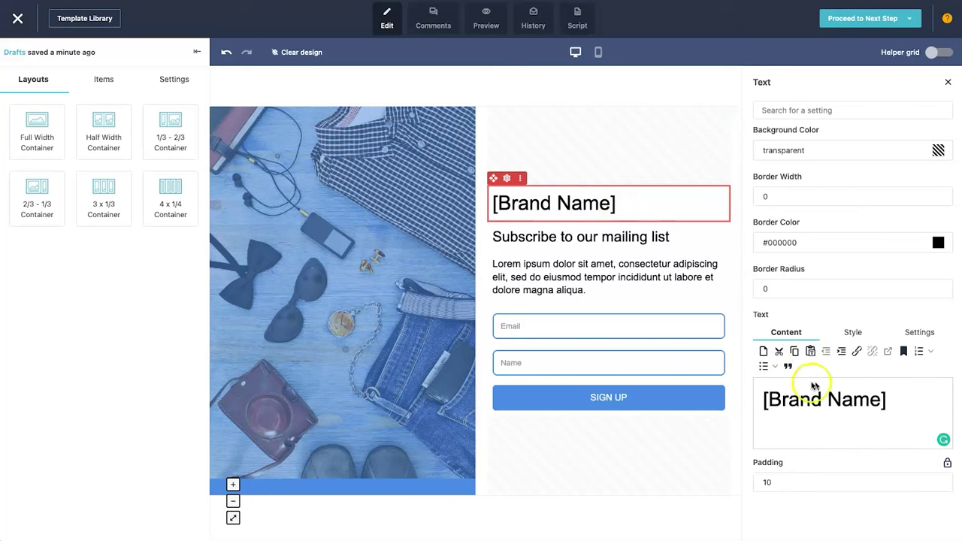
triple_click(828, 399)
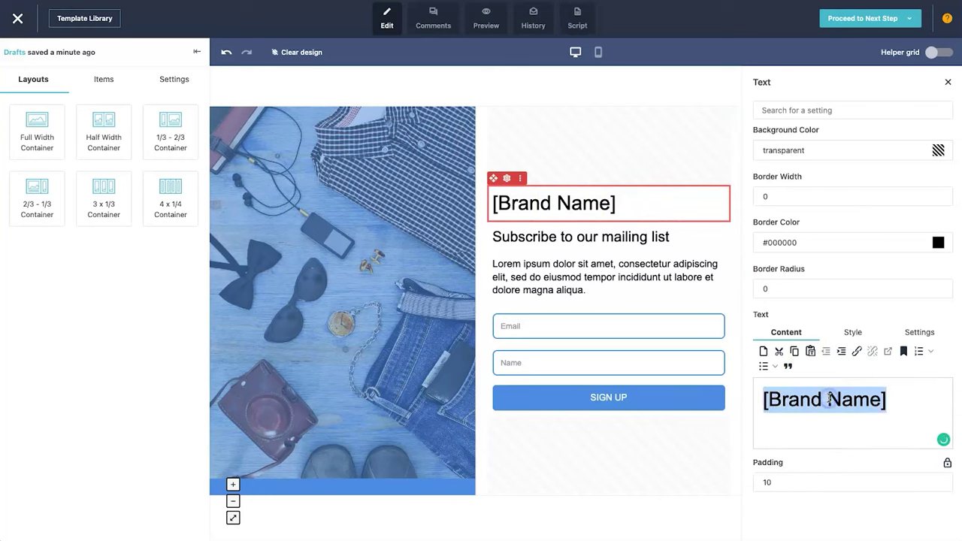
text(Geniu)
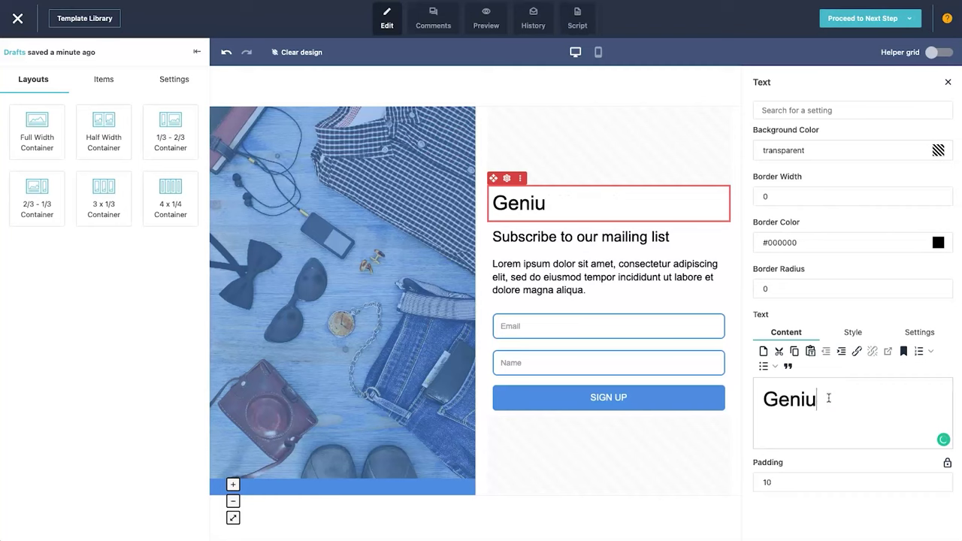
text(s Templates)
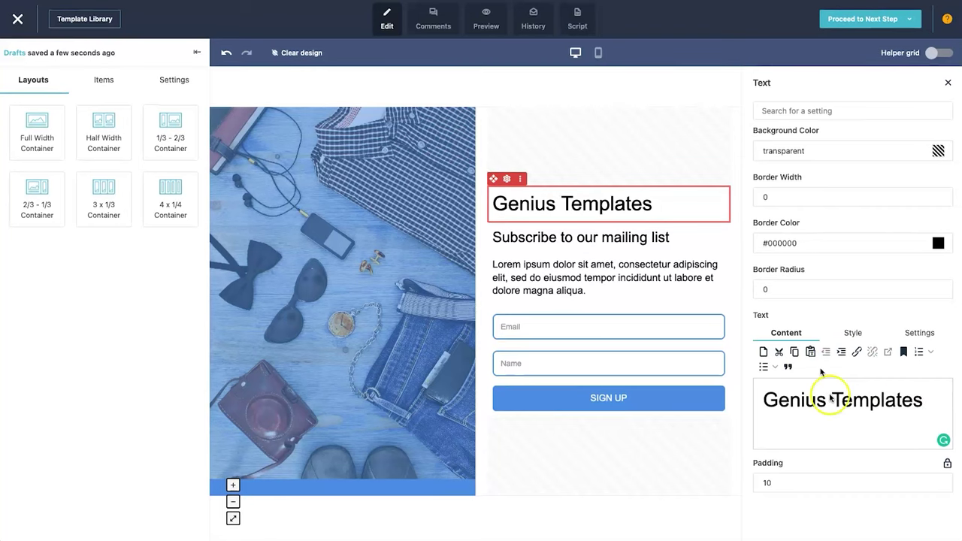
click(852, 333)
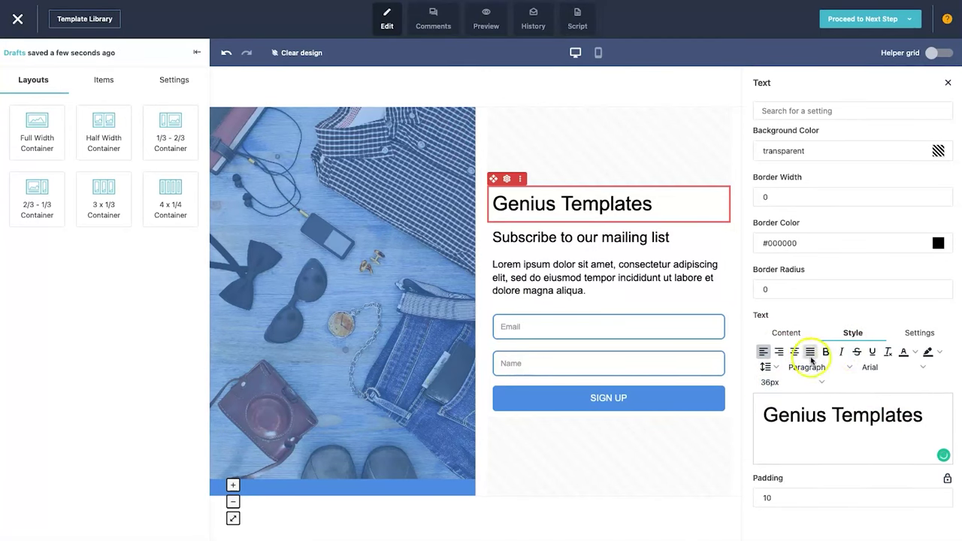
triple_click(858, 413)
click(825, 351)
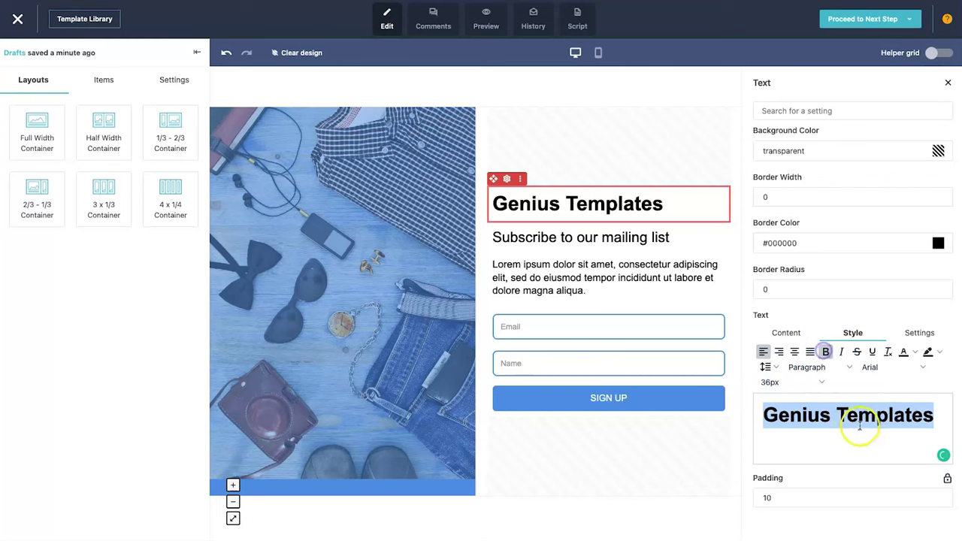
click(859, 426)
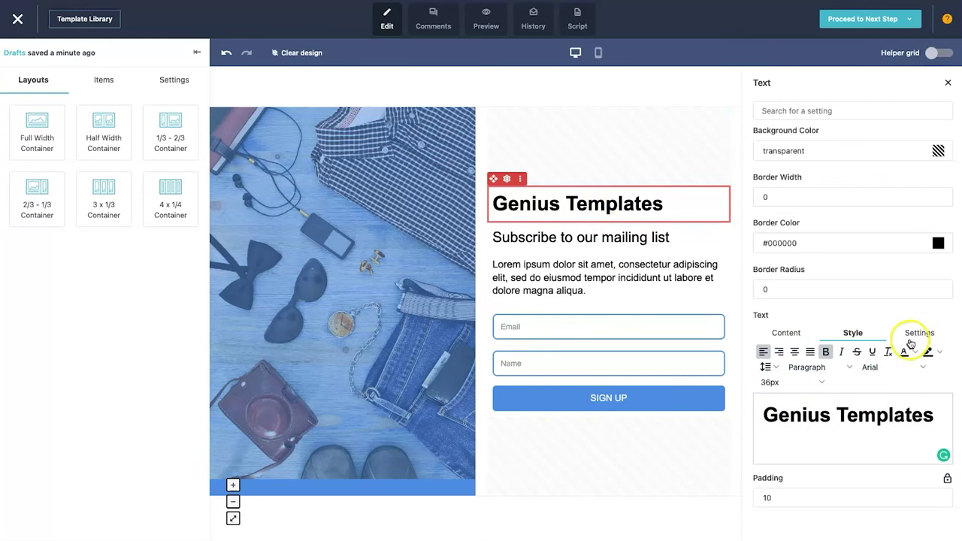
- Paste the Genius Templates newsletter description over the Lorem ipsum paragraph and set it to 18px
click(585, 278)
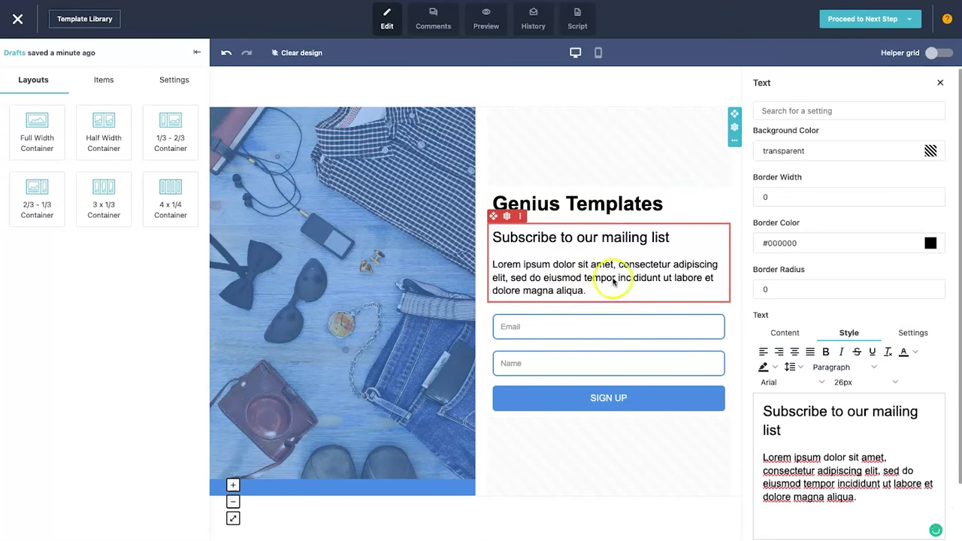
click(848, 498)
drag(863, 497, 764, 462)
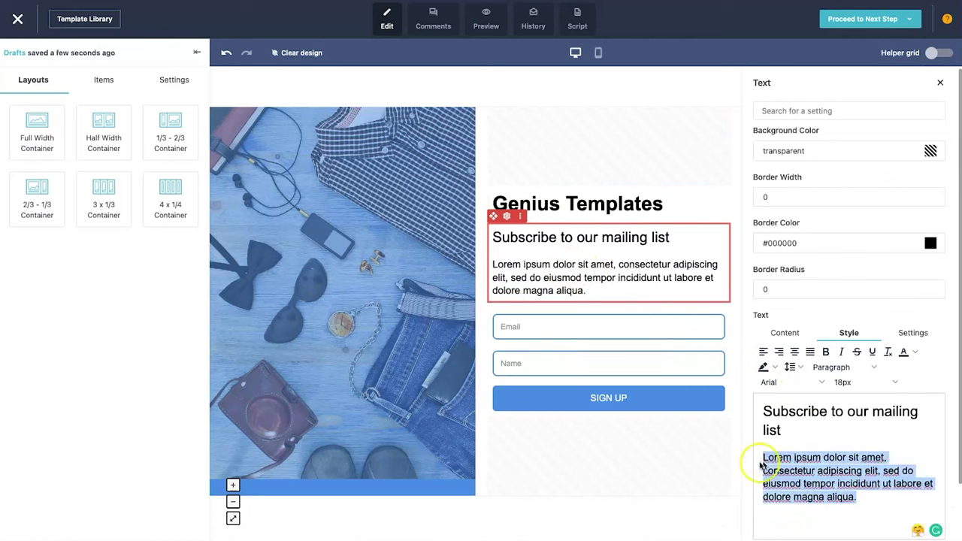
text(To get the latest templates, updates, and discounts, subscribe to the Genius Templates newsletter)
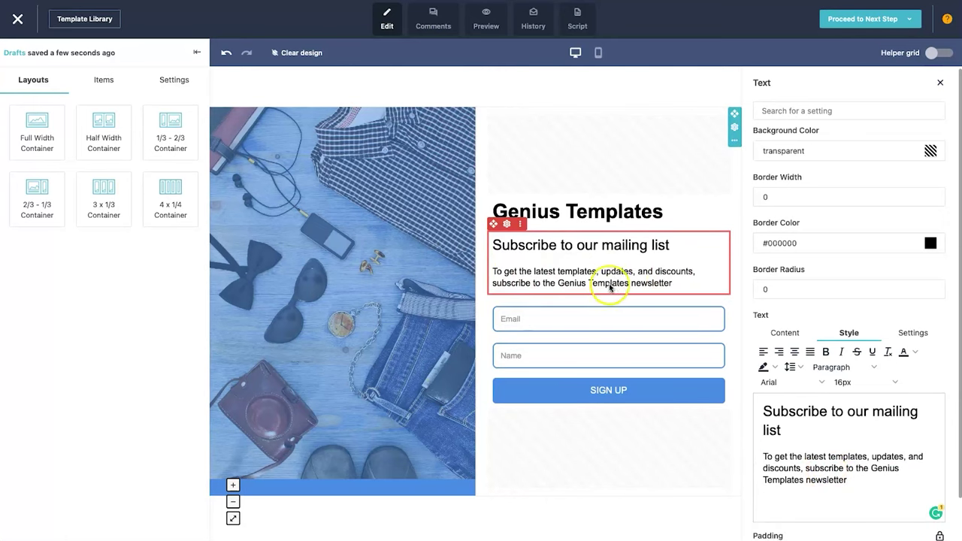
triple_click(824, 472)
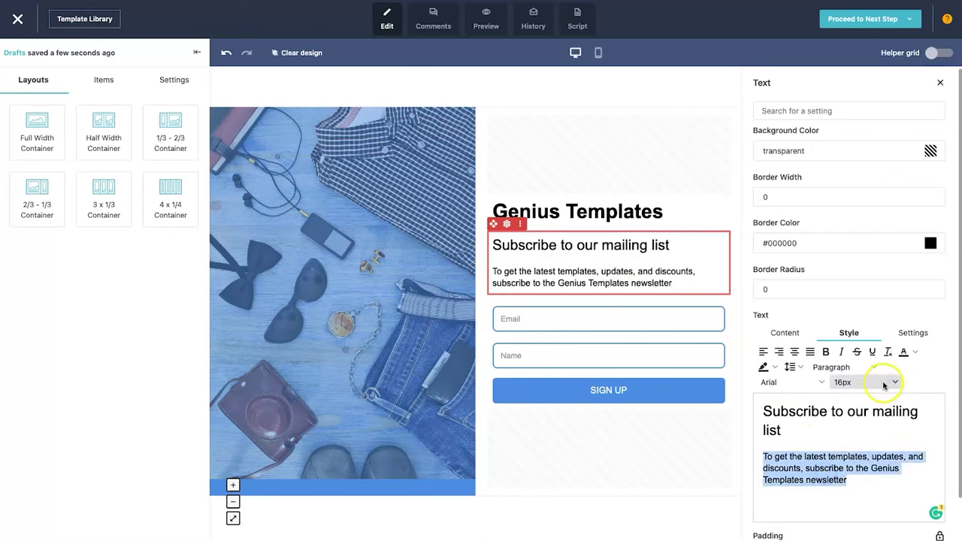
click(853, 381)
click(871, 227)
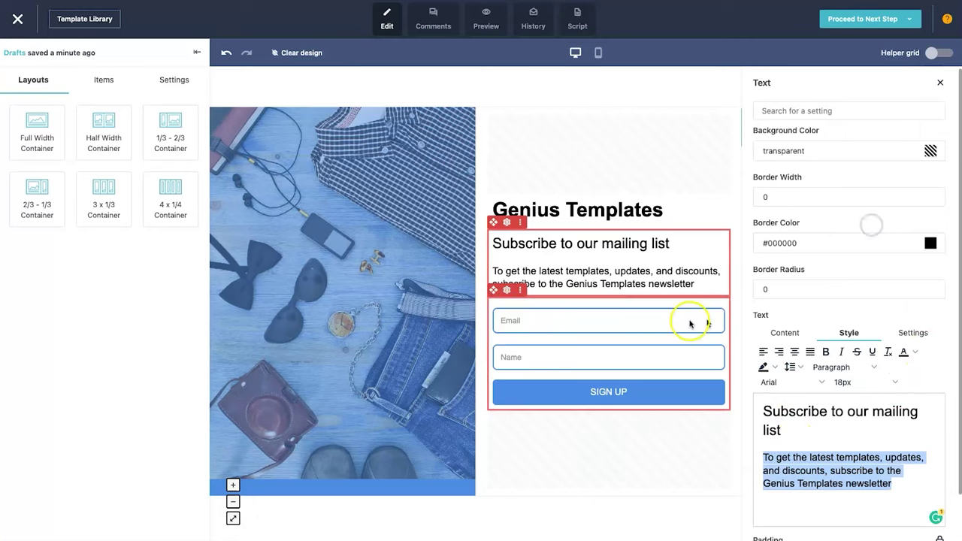
- Select the signup form and open its Edit Custom Fields settings listing Email and Name
click(683, 432)
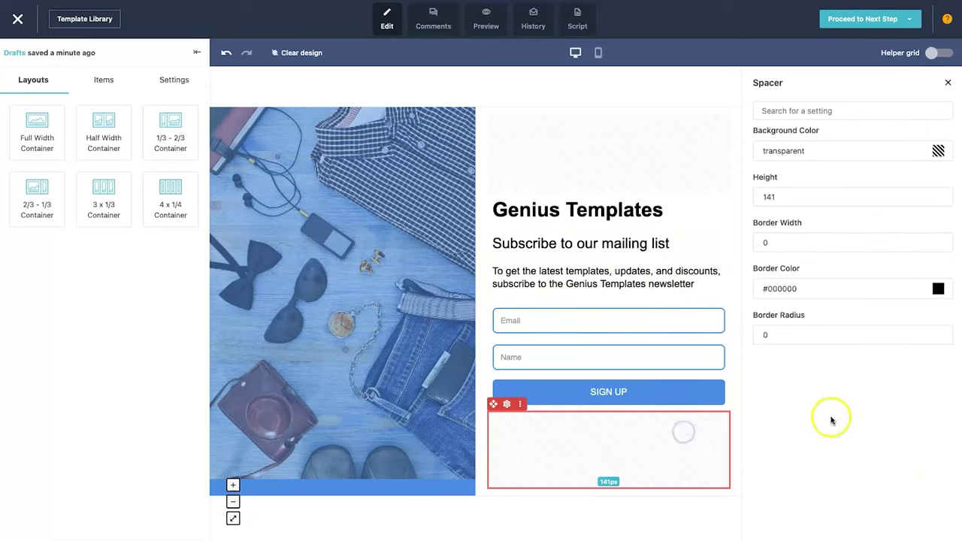
click(683, 279)
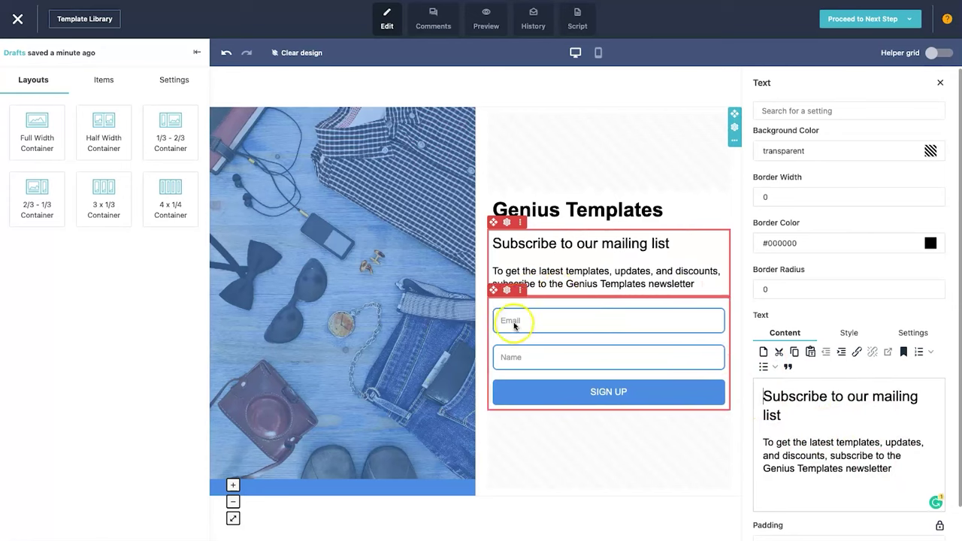
click(515, 359)
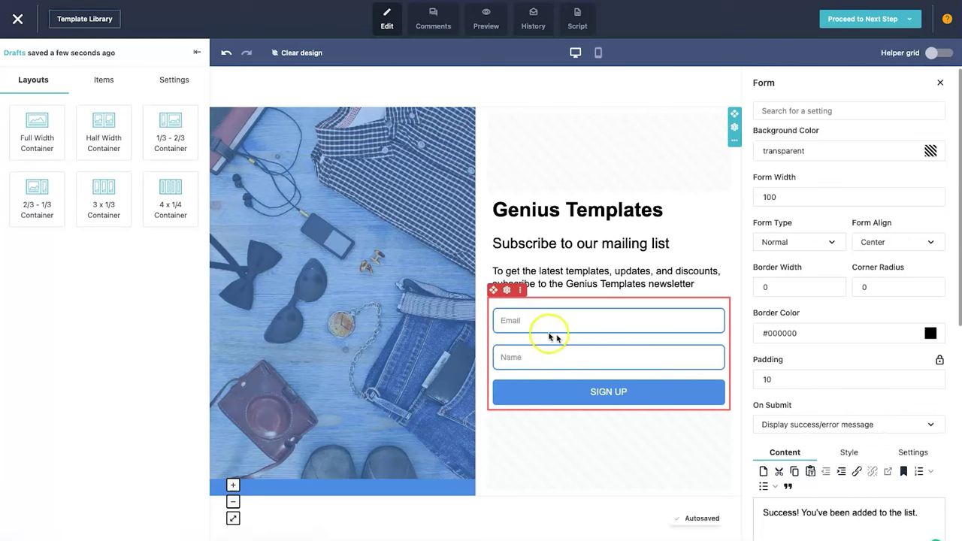
click(520, 334)
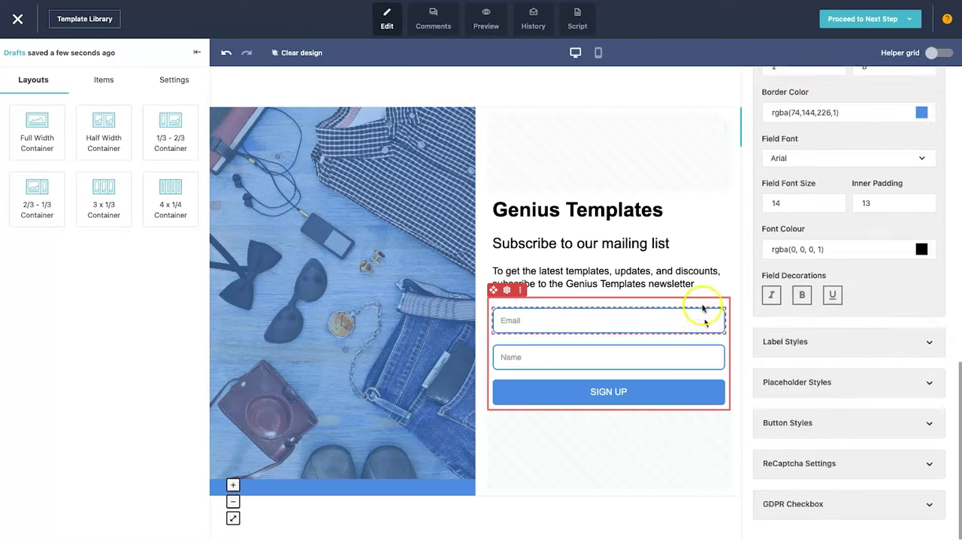
click(688, 285)
click(684, 337)
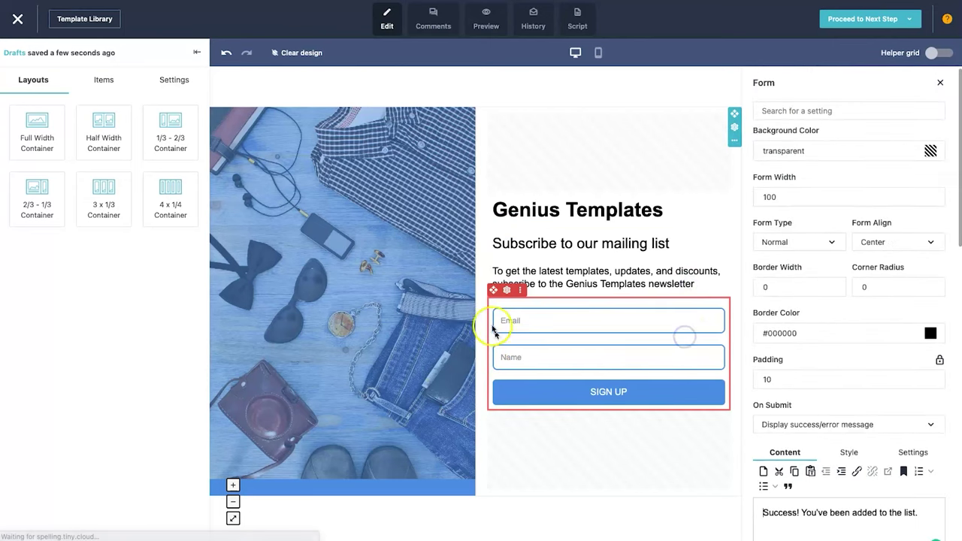
scroll(816, 352, down, 2)
scroll(816, 352, down, 5)
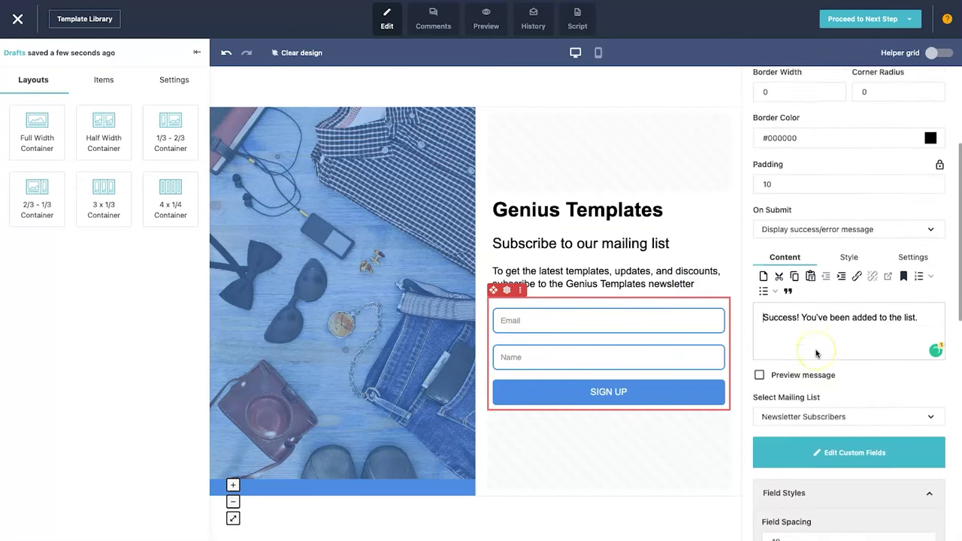
click(836, 433)
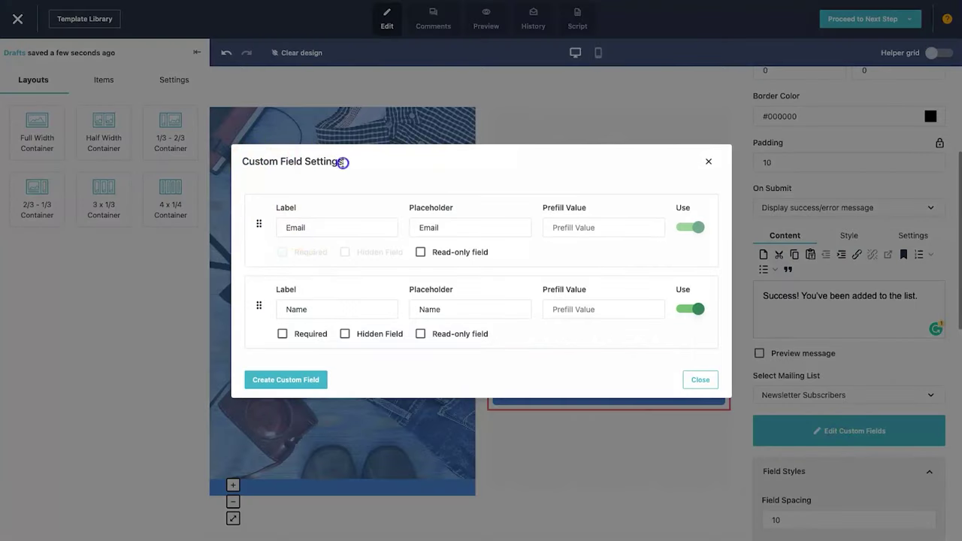
- Put the Name field above Email, make Name required, and close Custom Field Settings
drag(259, 225, 267, 312)
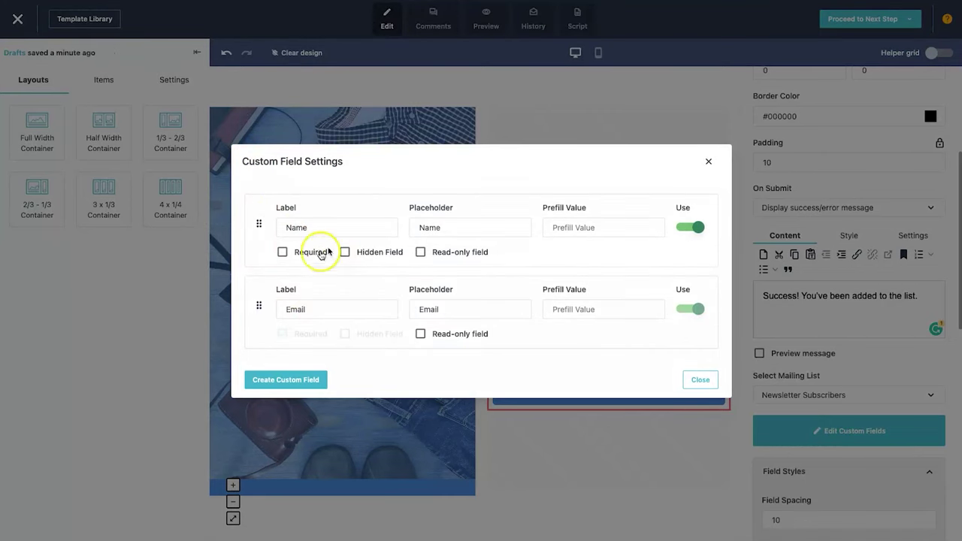
click(283, 252)
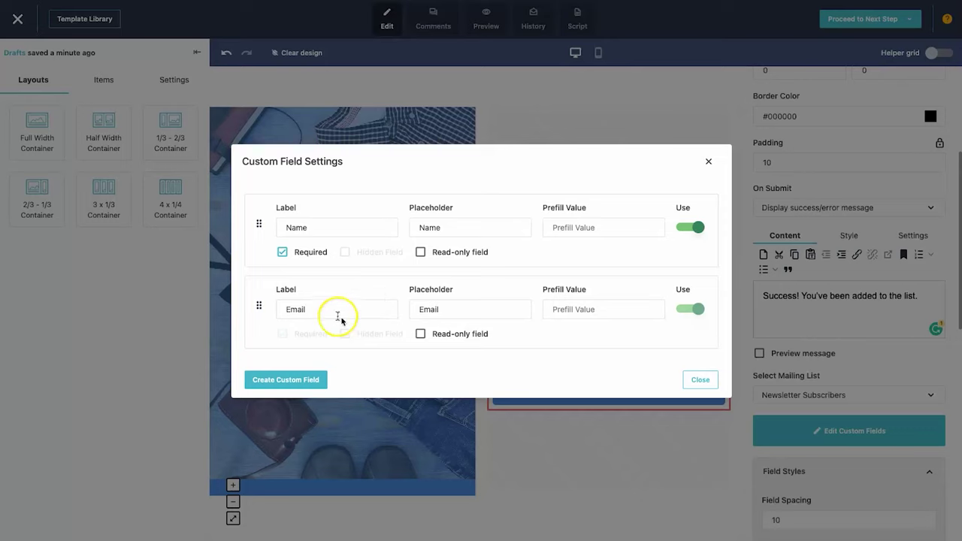
click(290, 381)
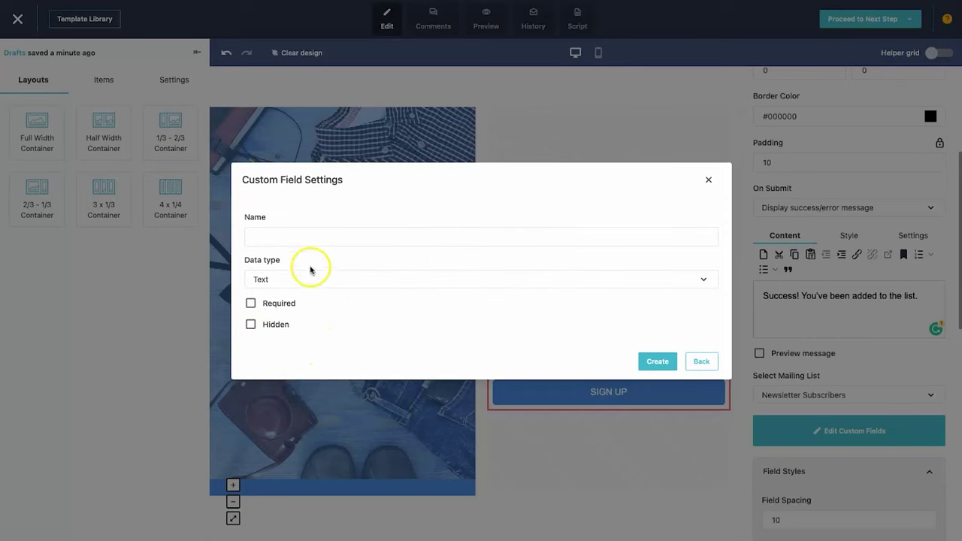
click(707, 180)
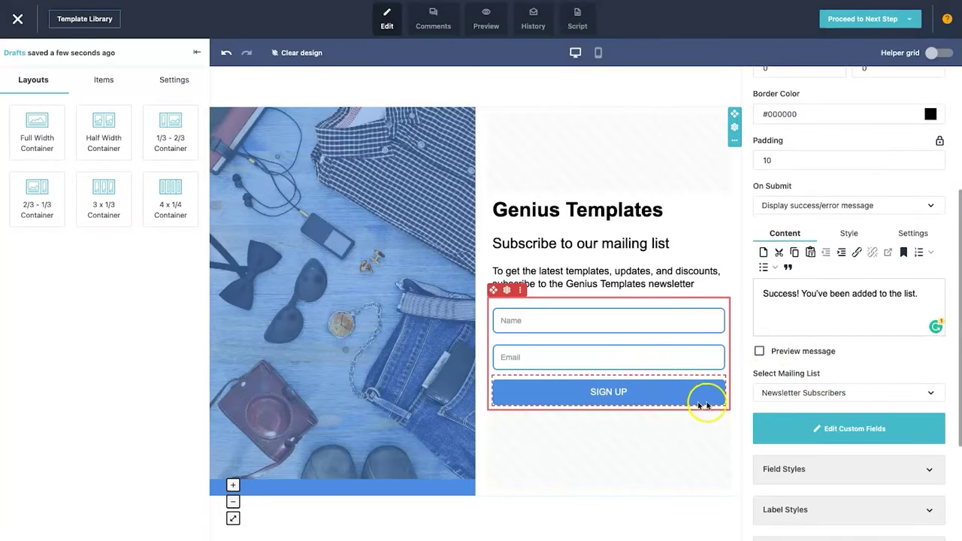
click(636, 393)
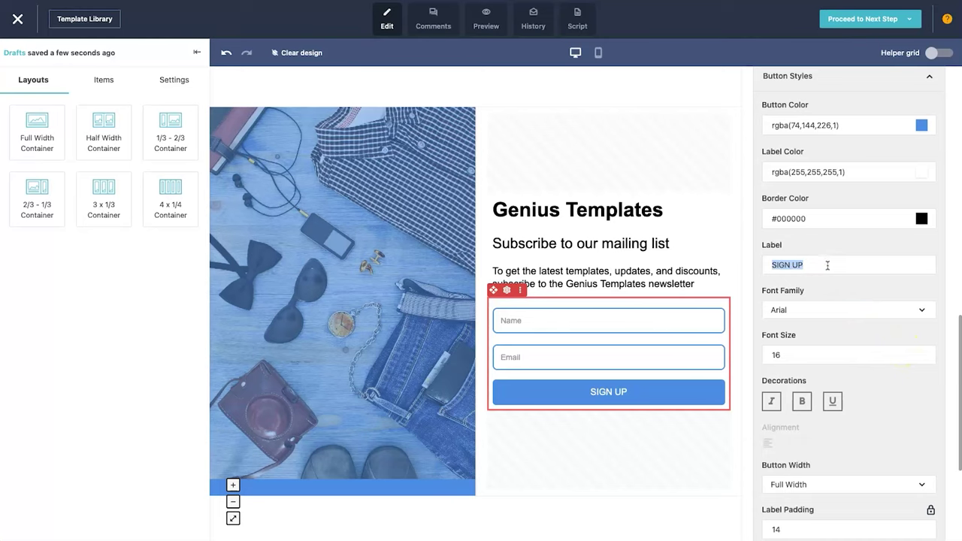
- Change the signup button label from SIGN UP to 'Join the Newsletter'
text(Join the Newsletter)
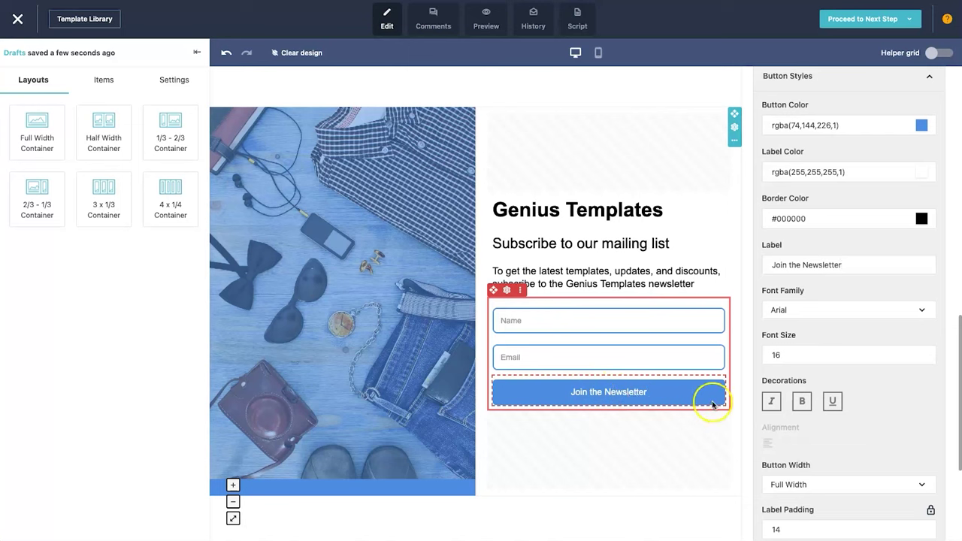
click(536, 530)
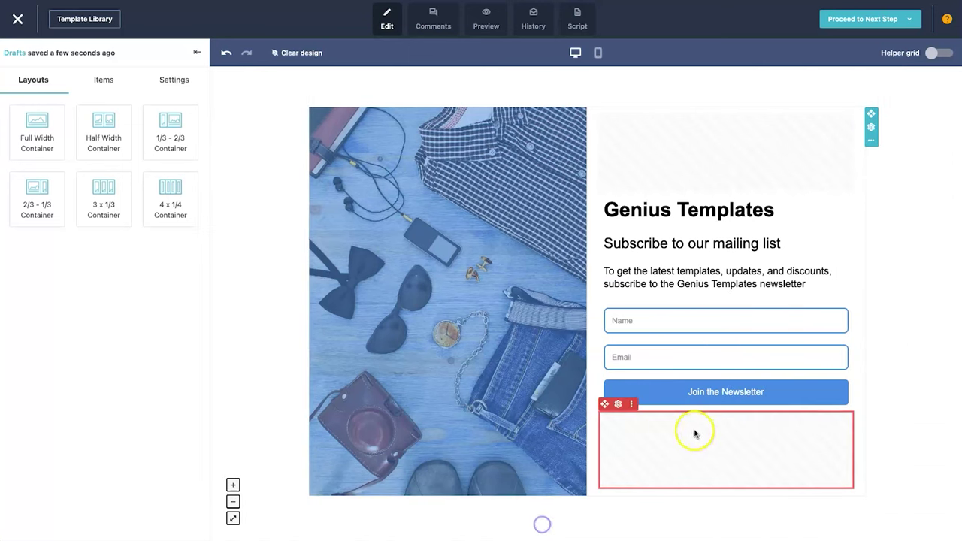
- Check the image column's settings, deselect it, then select the signup form to view its settings
click(441, 279)
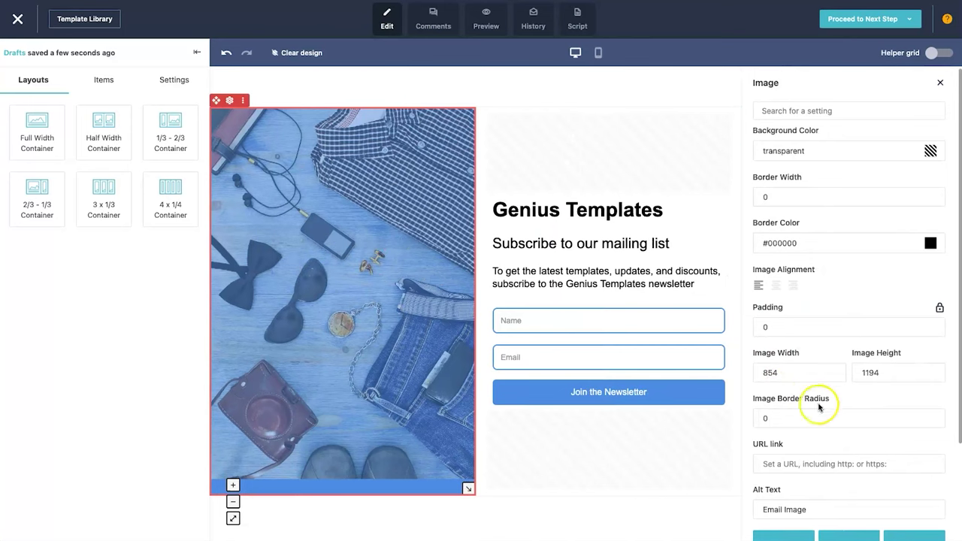
scroll(822, 401, down, 2)
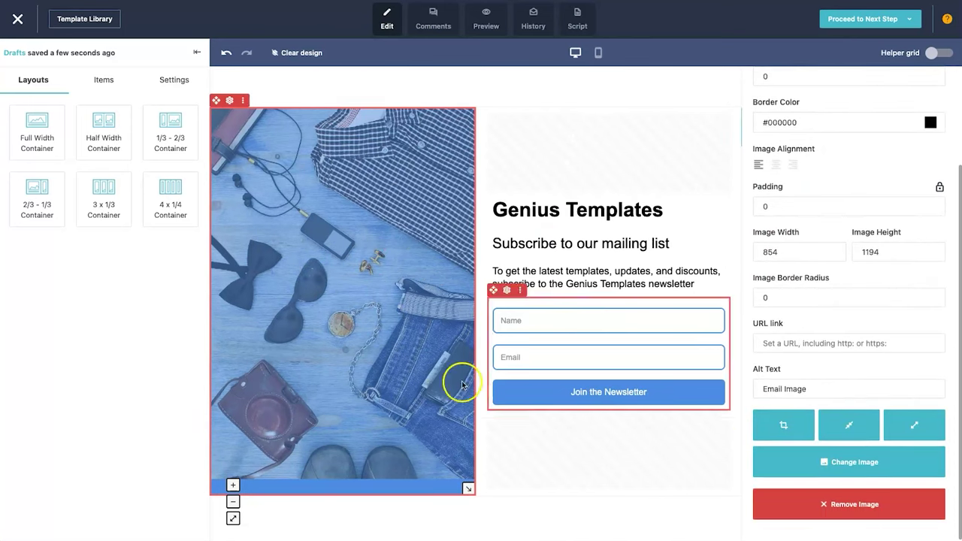
click(594, 500)
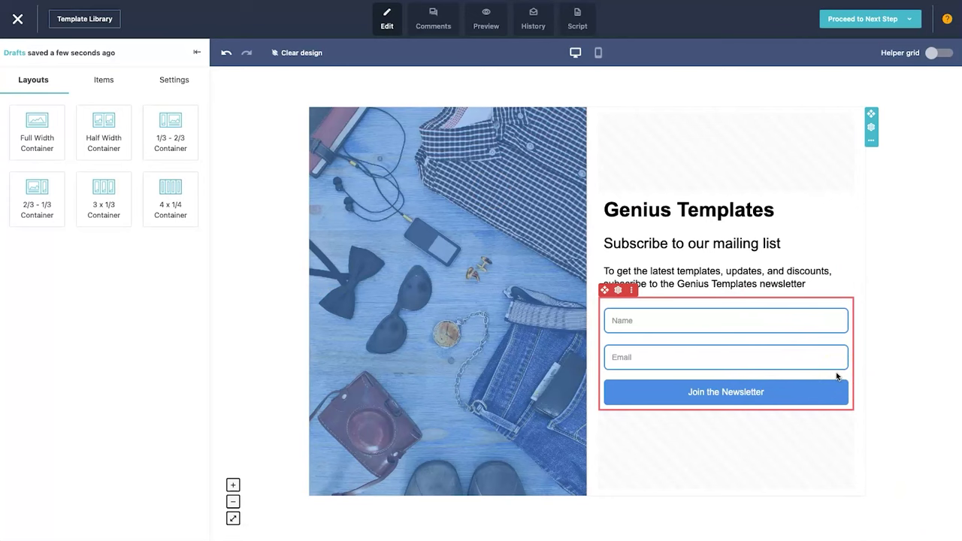
click(835, 374)
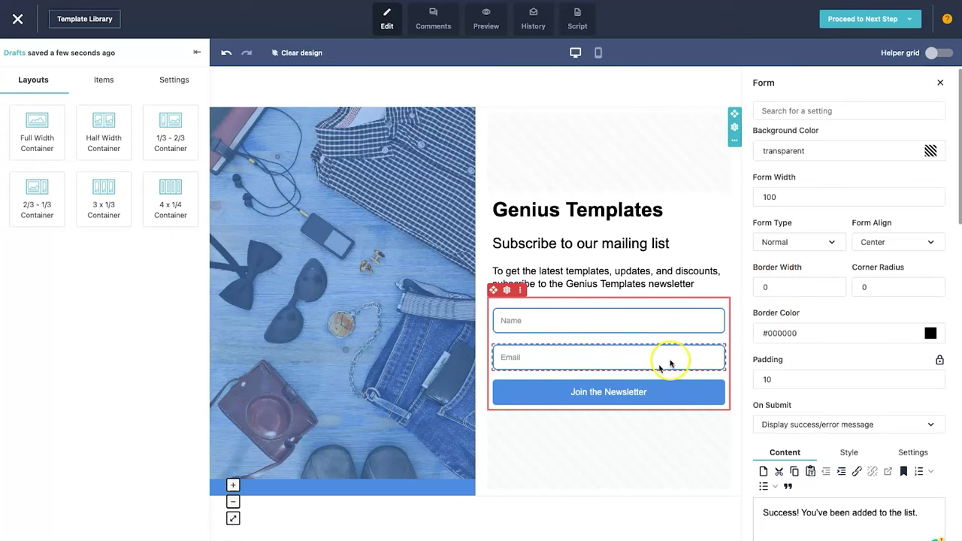
scroll(864, 413, down, 3)
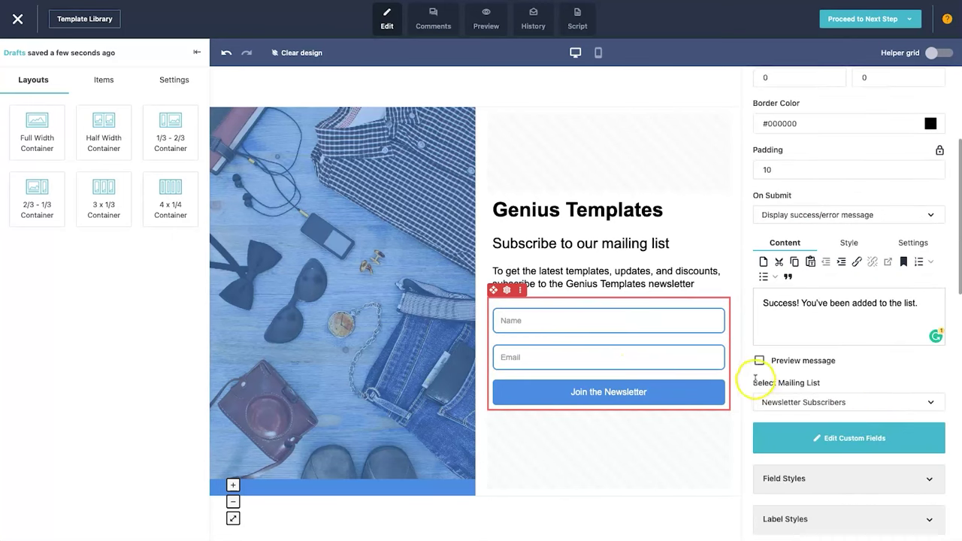
click(832, 402)
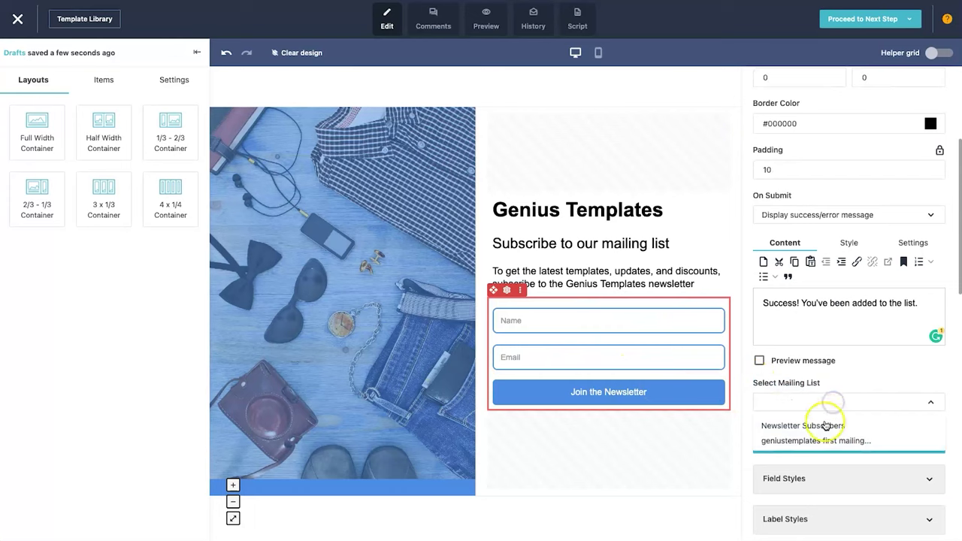
click(813, 425)
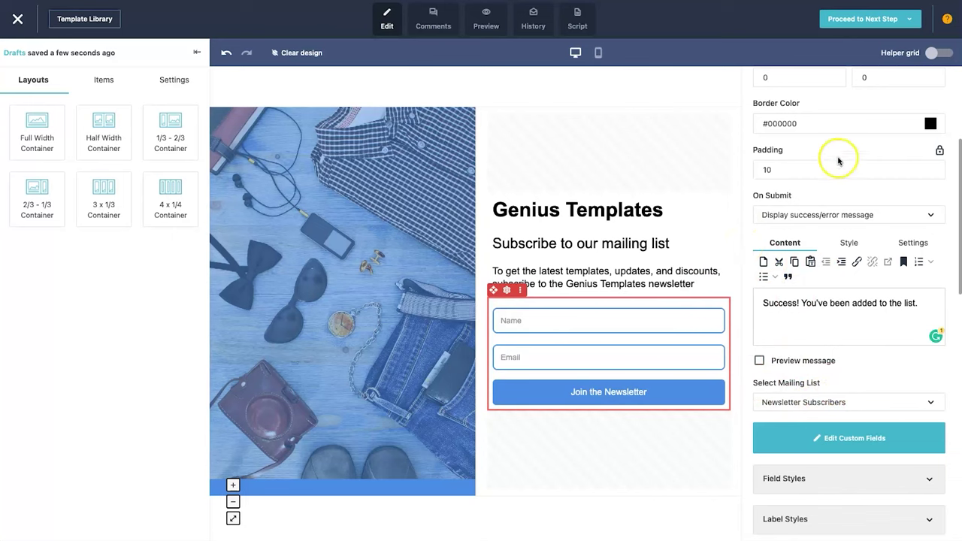
scroll(851, 294, up, 2)
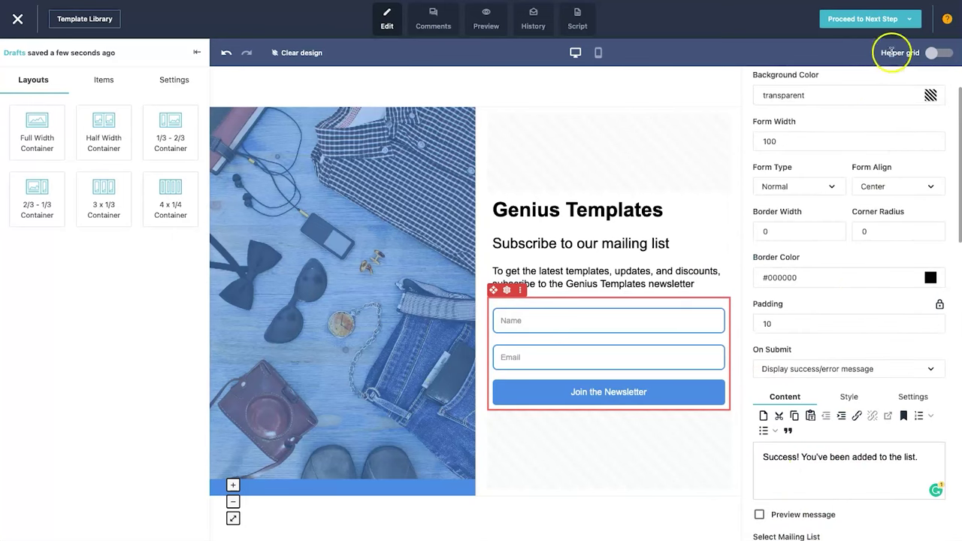
mouse_move(876, 23)
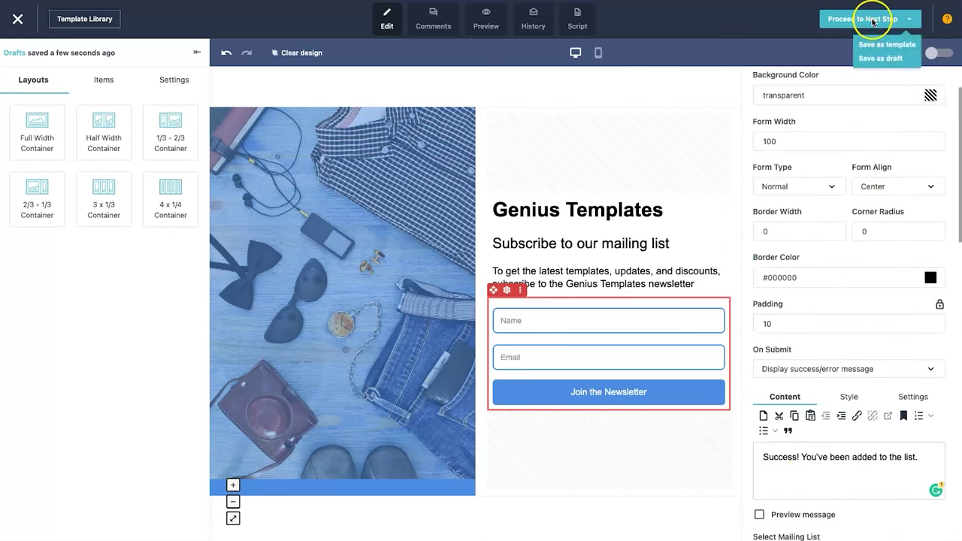
- Save the landing page design as a draft and proceed to the next step
click(881, 60)
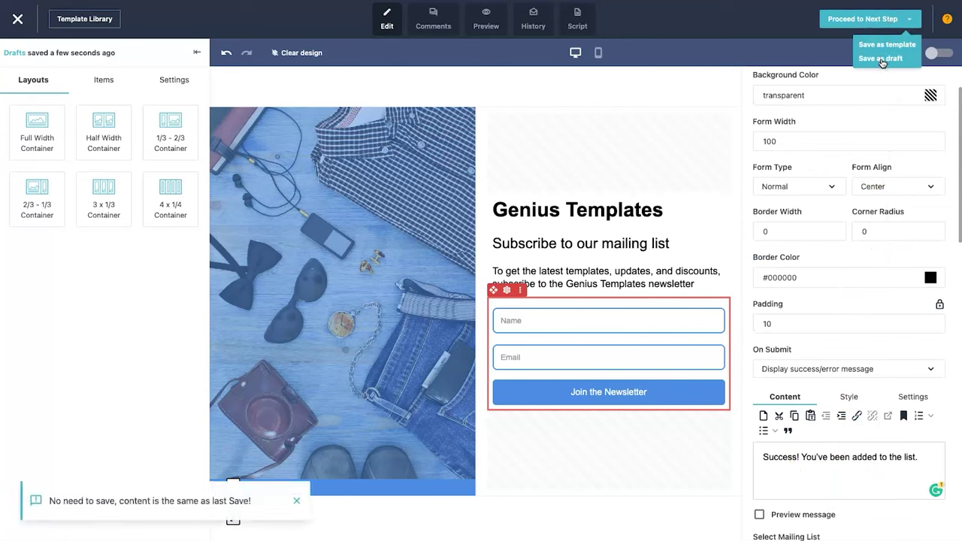
click(844, 24)
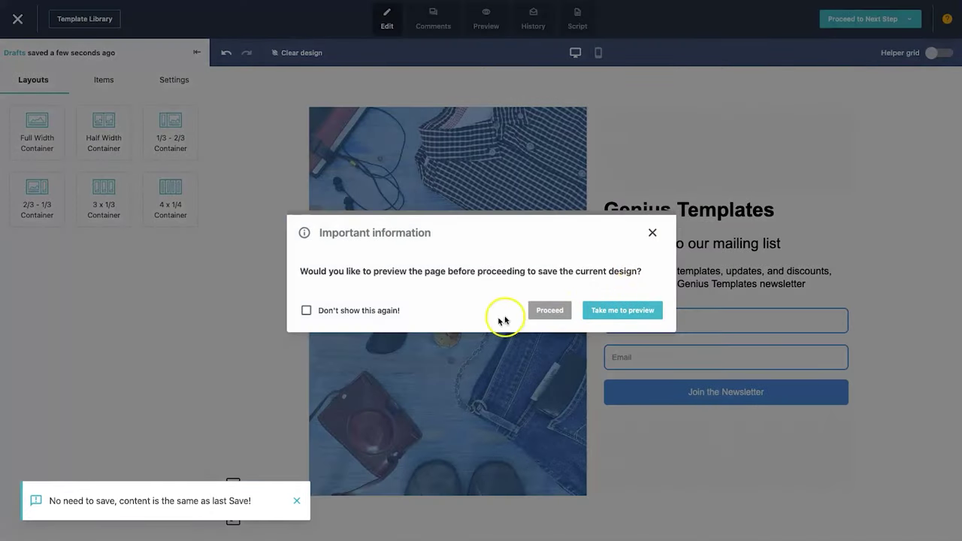
drag(328, 272, 538, 275)
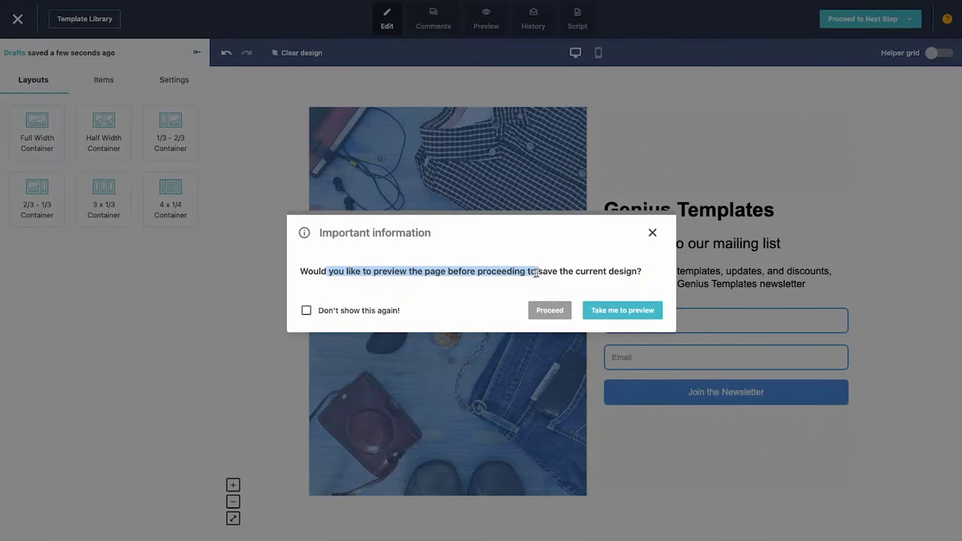
click(574, 258)
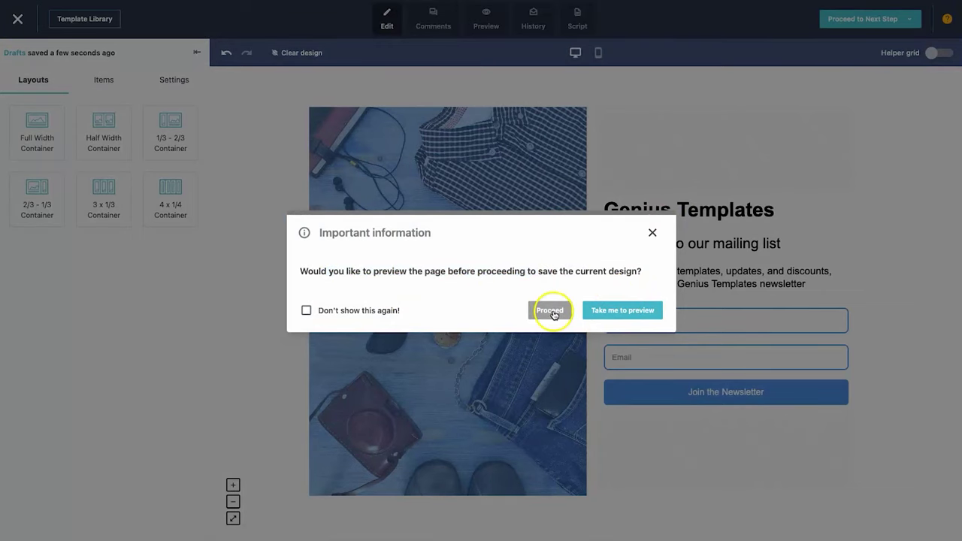
- Continue without previewing the page and confirm saving and updating the landing page
click(553, 313)
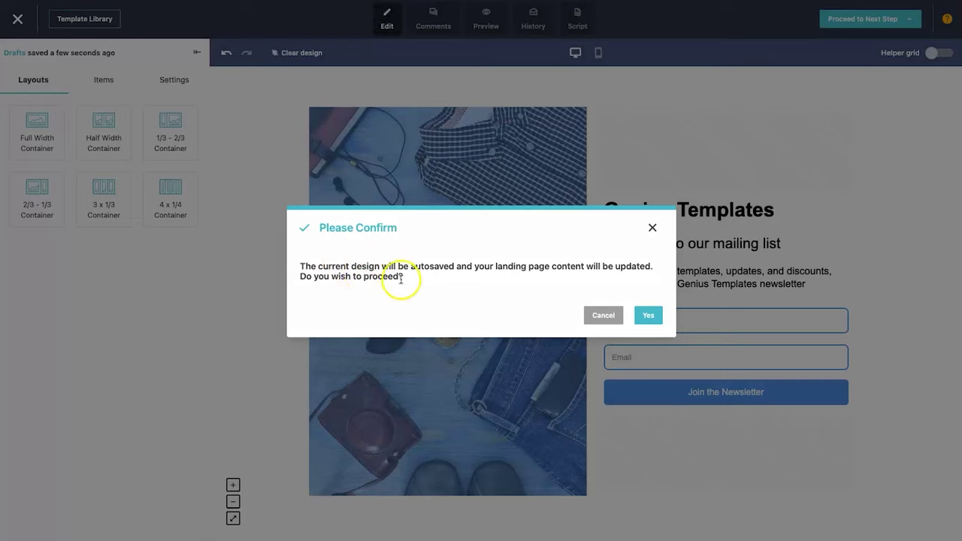
drag(294, 263, 419, 277)
click(442, 279)
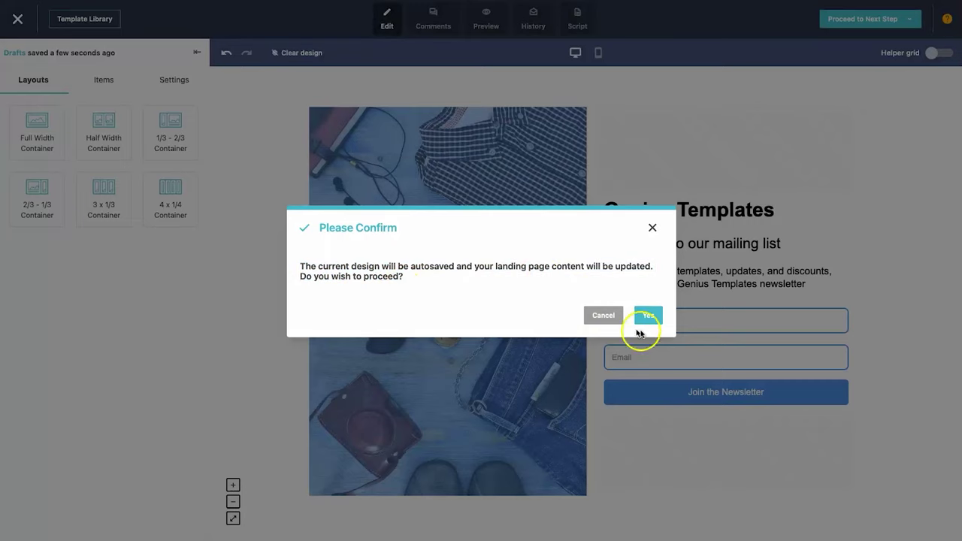
click(662, 323)
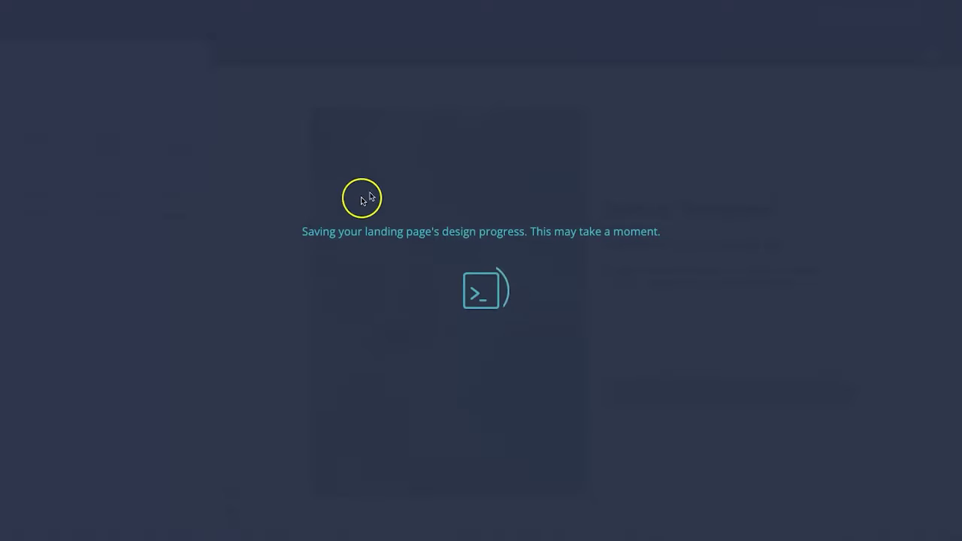
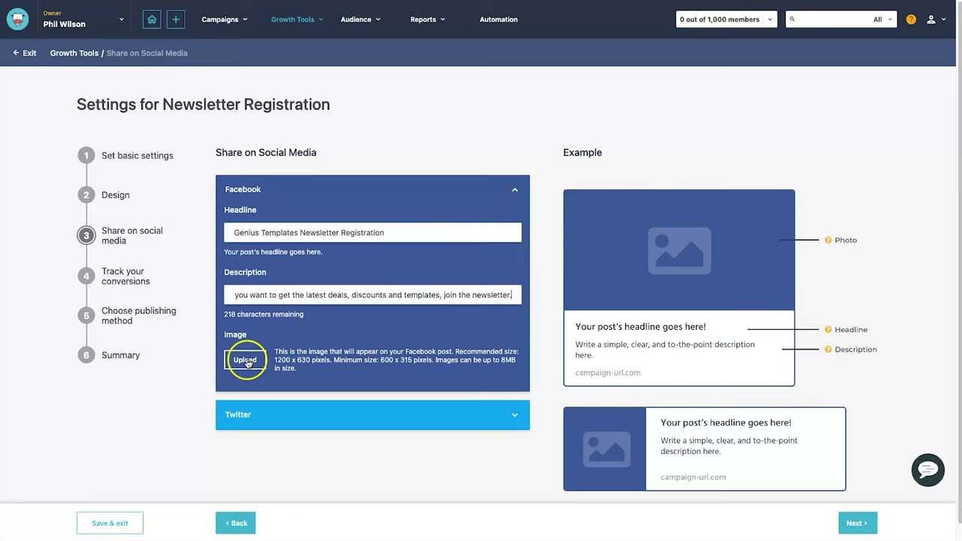
- Copy the Facebook headline into the Twitter title as 'Genius Templates Newsletter Registration', then continue
click(499, 412)
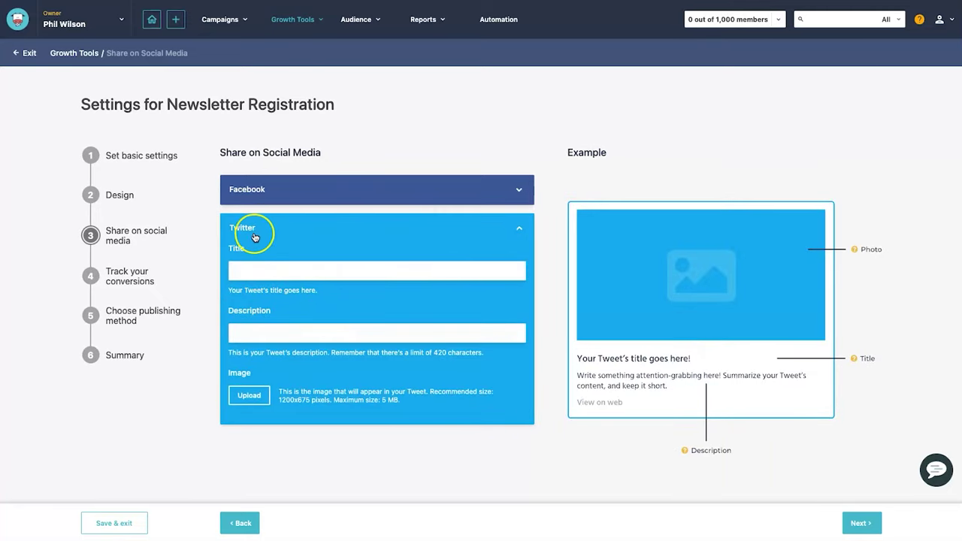
click(273, 197)
click(279, 223)
click(360, 419)
click(319, 260)
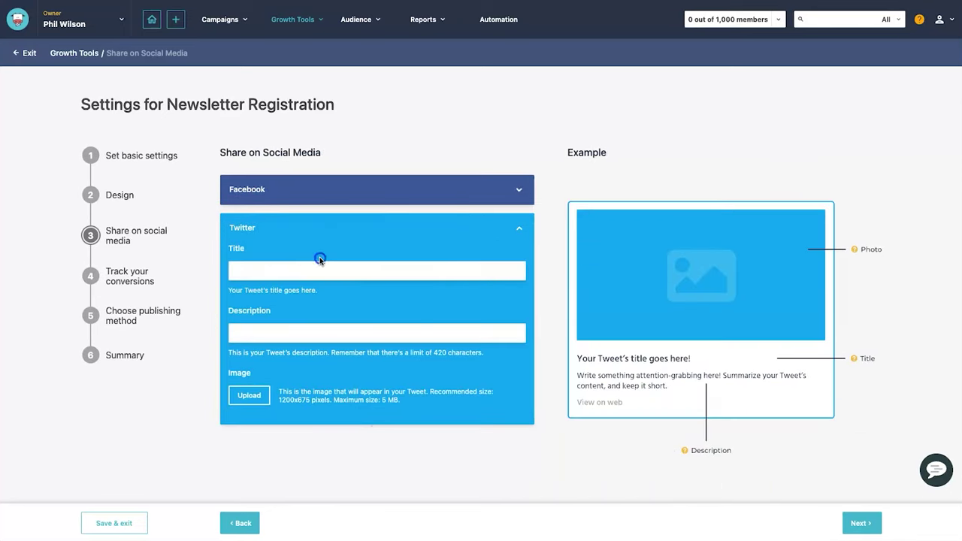
text(Genius Templates Newsletter Registration)
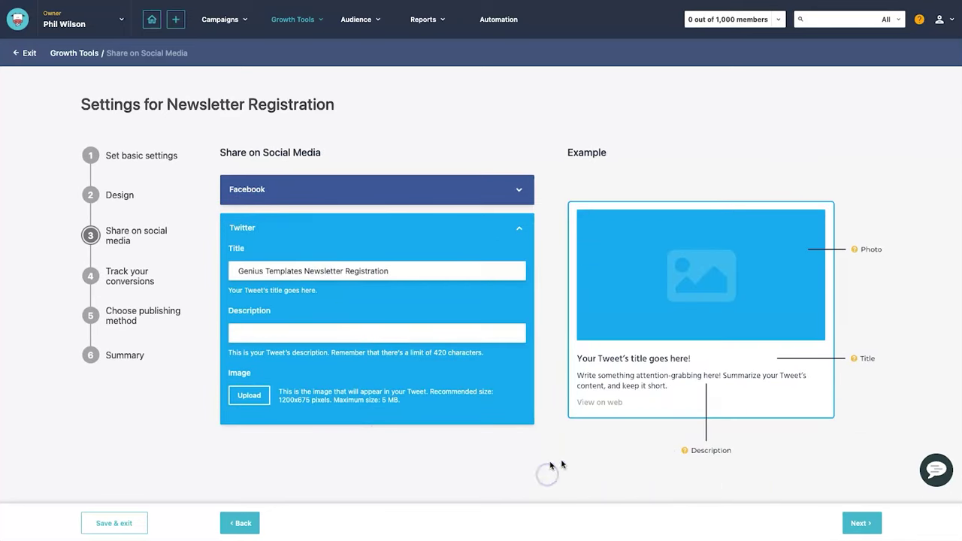
click(854, 520)
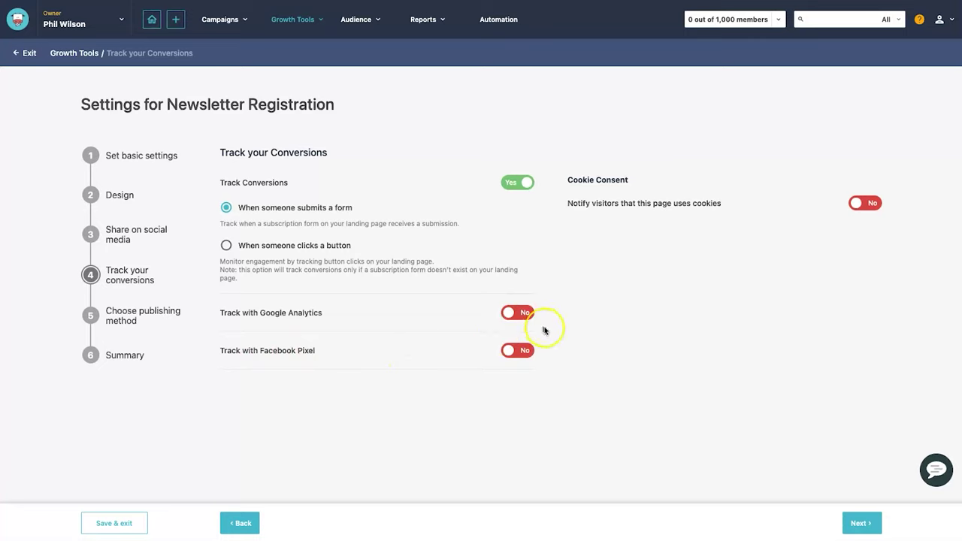
- Keep conversion tracking on for form submissions, other toggles off, and proceed
drag(566, 203, 723, 204)
click(723, 204)
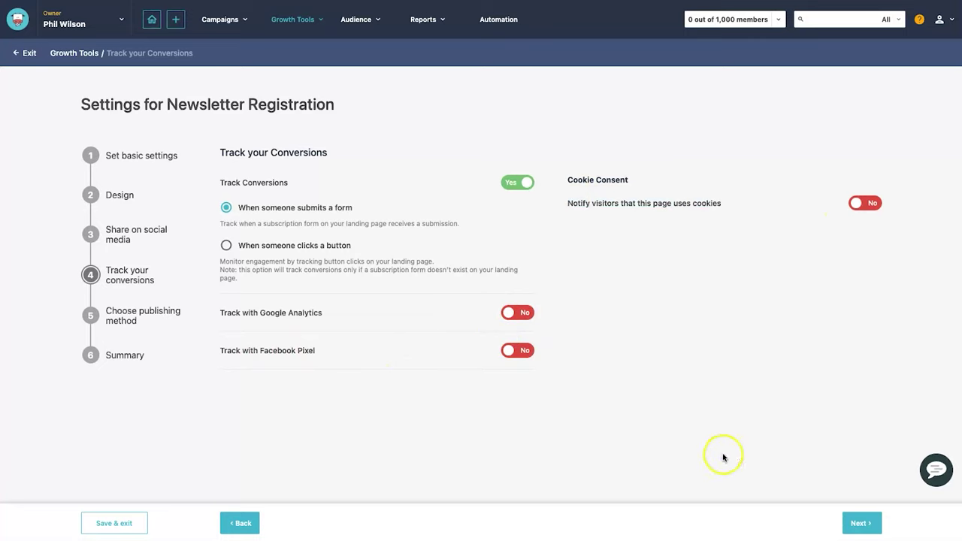
click(862, 520)
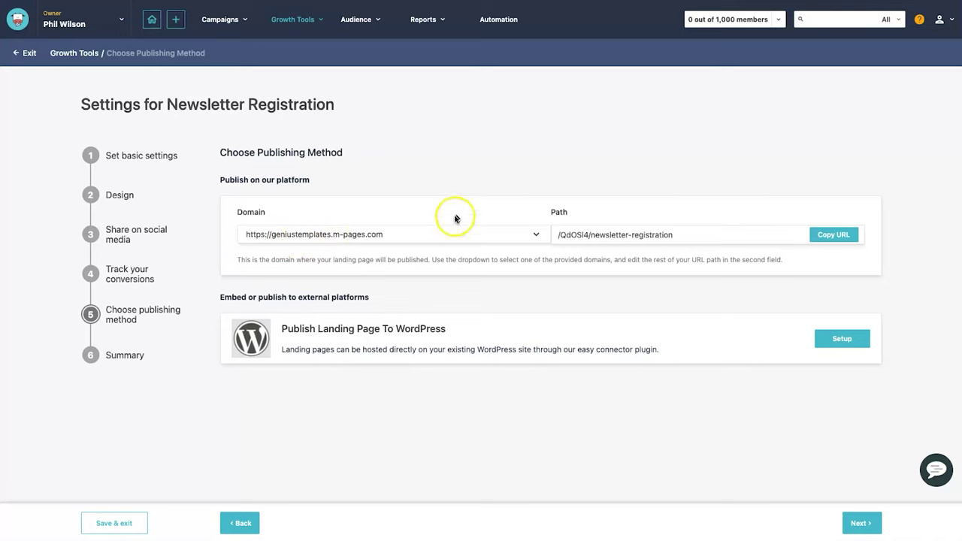
- Expand the setup details on the Publish Landing Page To WordPress card
click(939, 21)
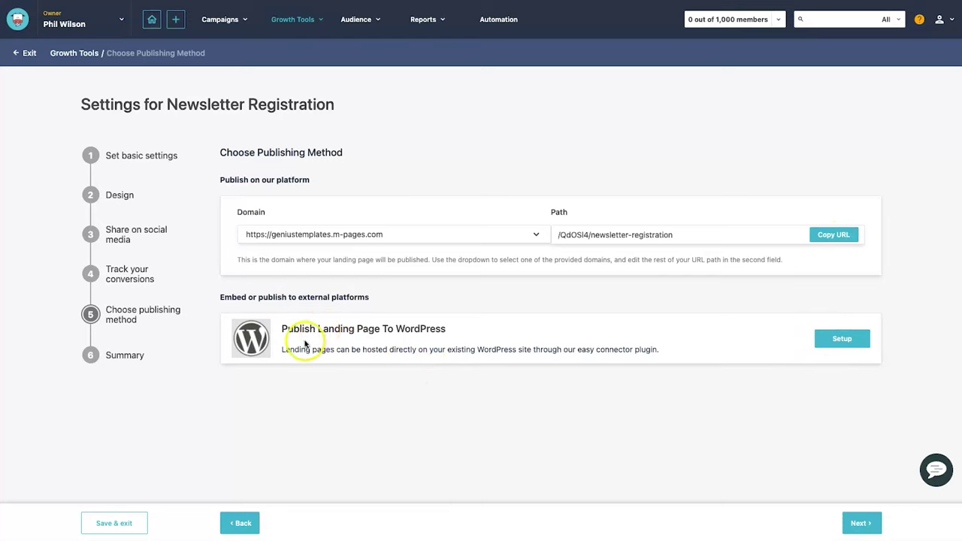
drag(309, 331, 443, 331)
click(444, 332)
click(842, 338)
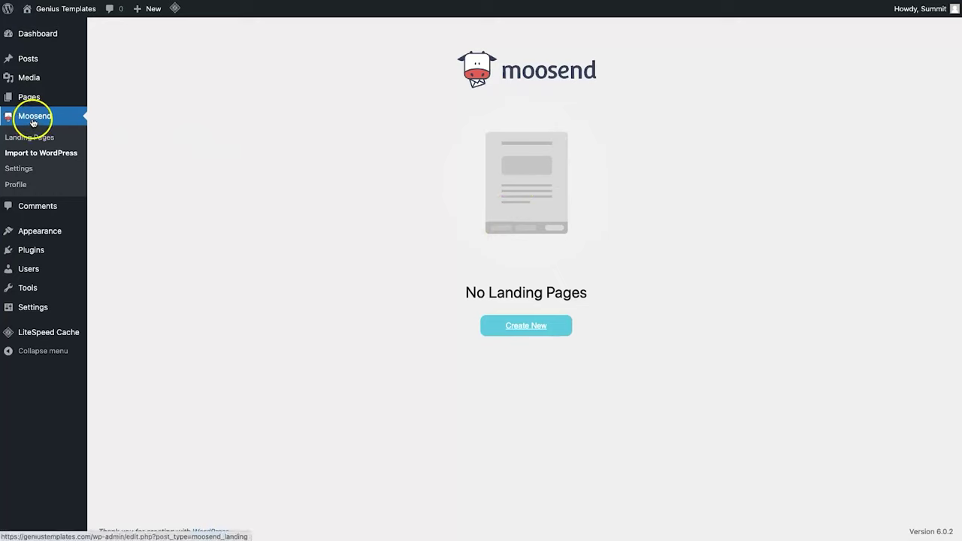
- Check the WordPress Moosend plugin's Landing Pages, which lists none yet
click(30, 138)
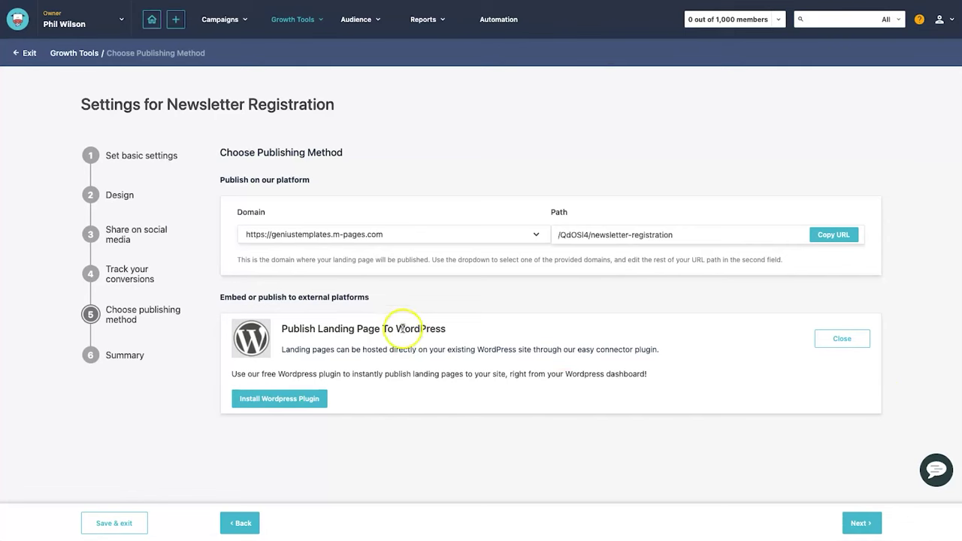
- Collapse the WordPress card and advance to the Summary step
click(833, 339)
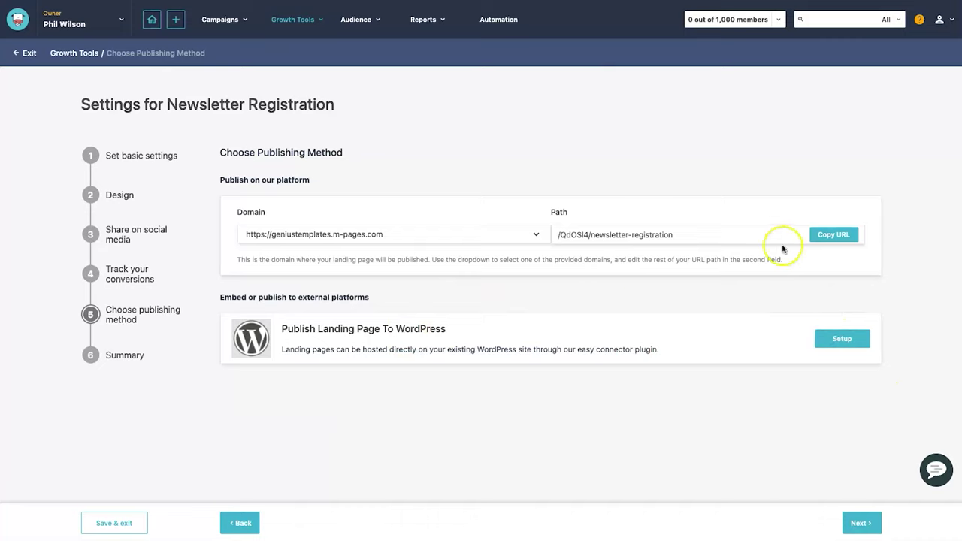
click(862, 522)
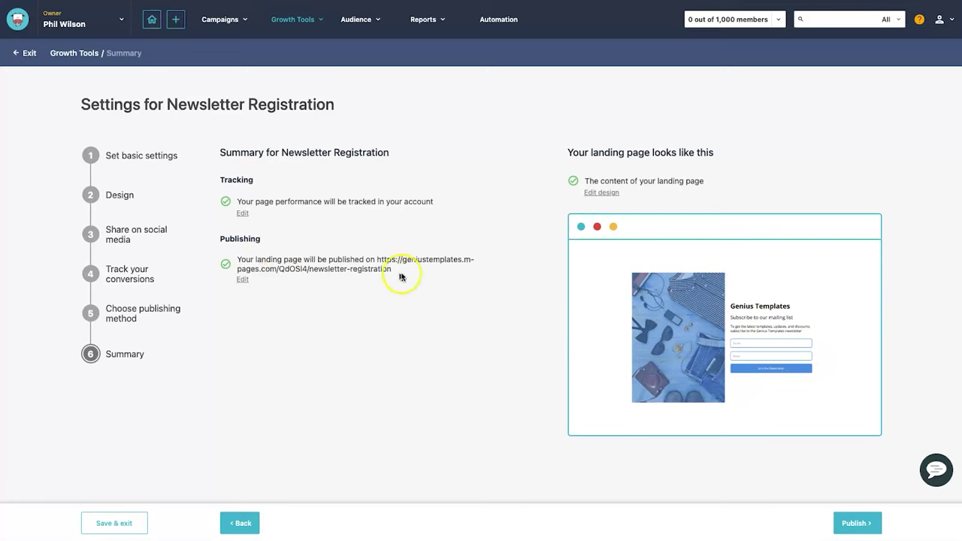
- Copy the newsletter-registration publishing URL and publish the Newsletter Registration landing page
drag(389, 267, 379, 260)
right_click(381, 260)
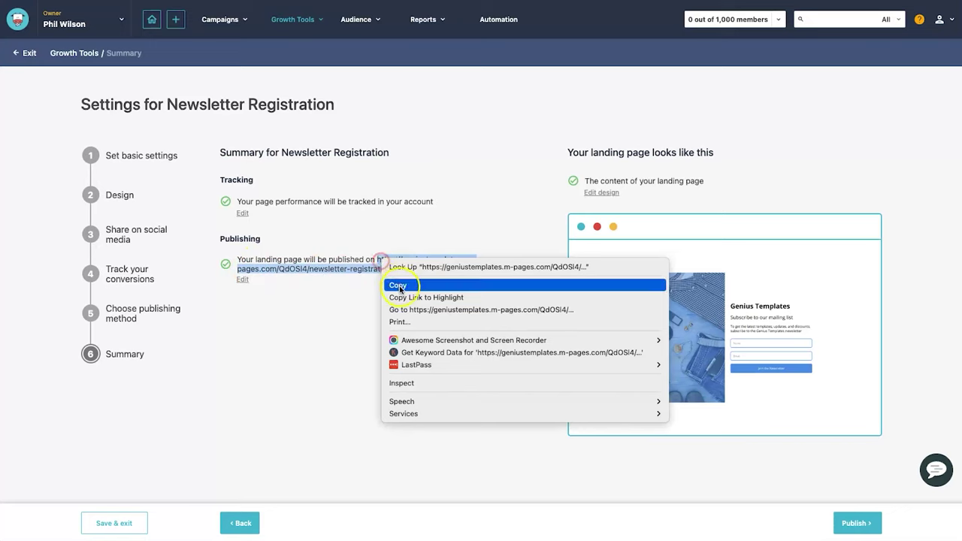
click(400, 289)
click(410, 307)
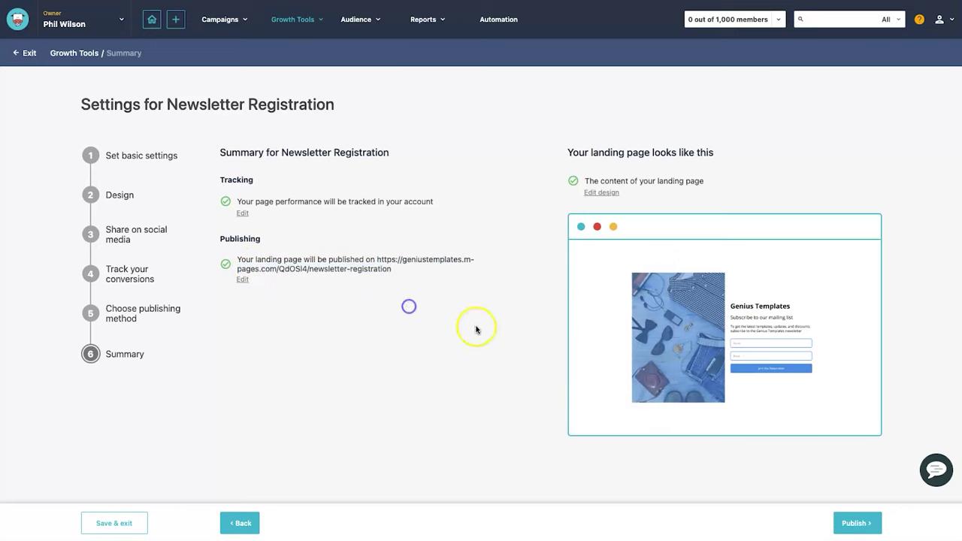
click(859, 523)
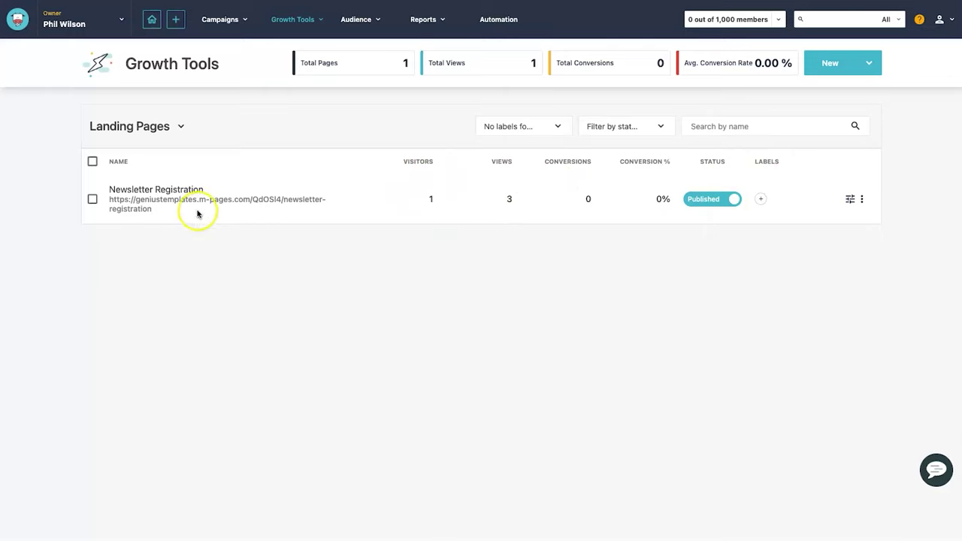
- Preview the live Newsletter Registration page from its URL, then view Moosend Landing Pages in WordPress
drag(130, 206, 114, 202)
right_click(110, 201)
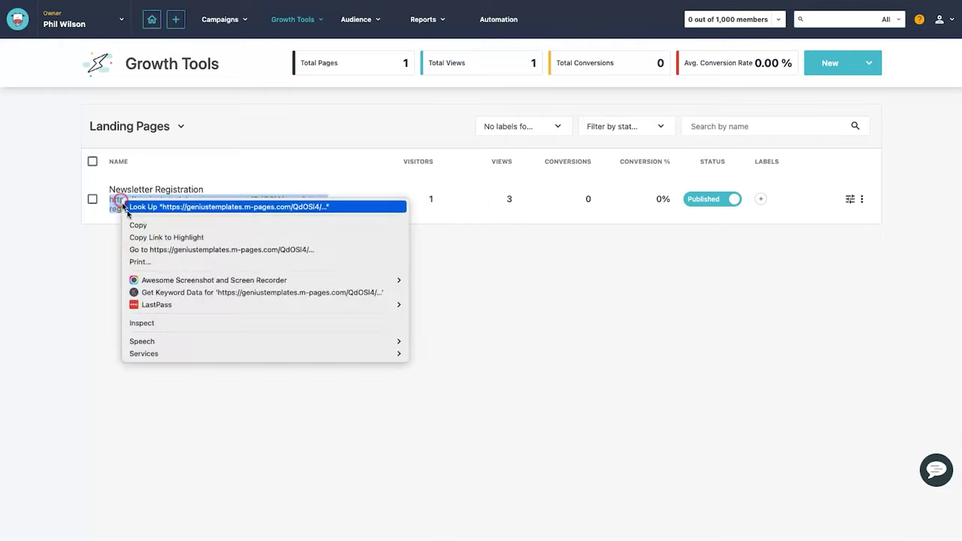
click(147, 250)
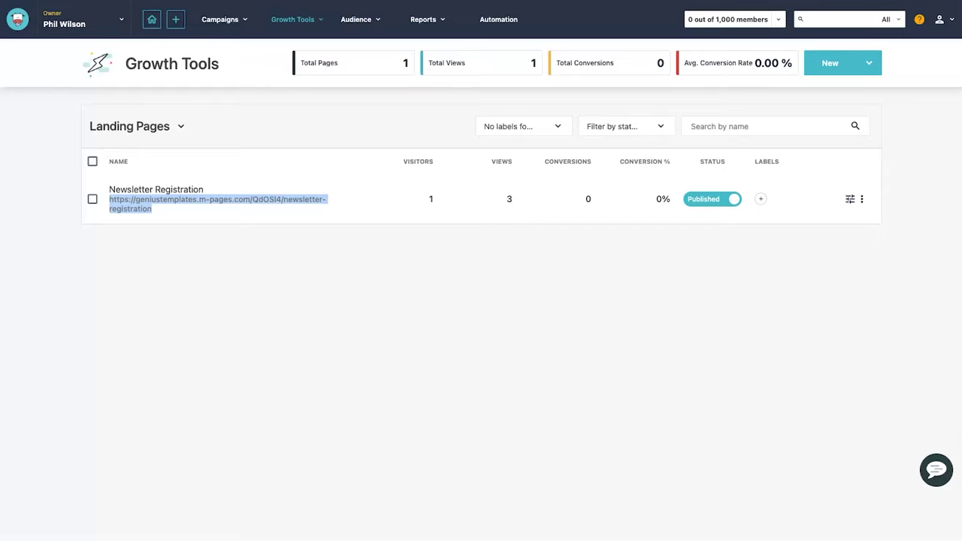
key(ctrl+w)
click(326, 256)
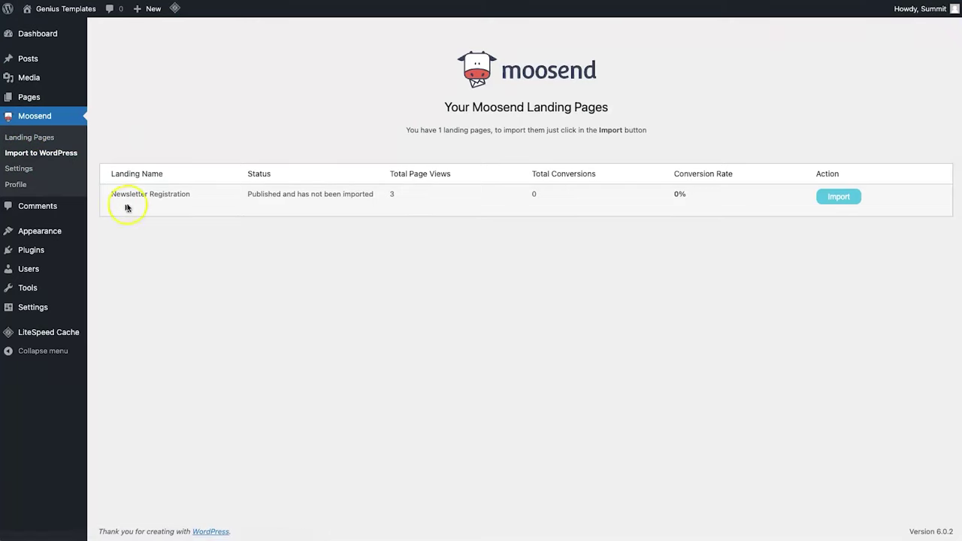
- Import the Newsletter Registration landing page into WordPress
drag(106, 198, 217, 193)
click(229, 195)
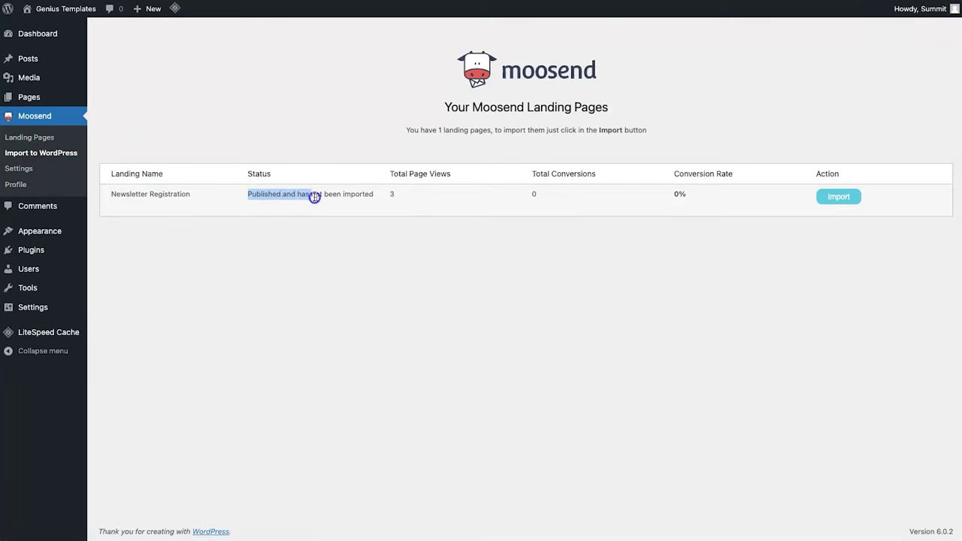
click(243, 178)
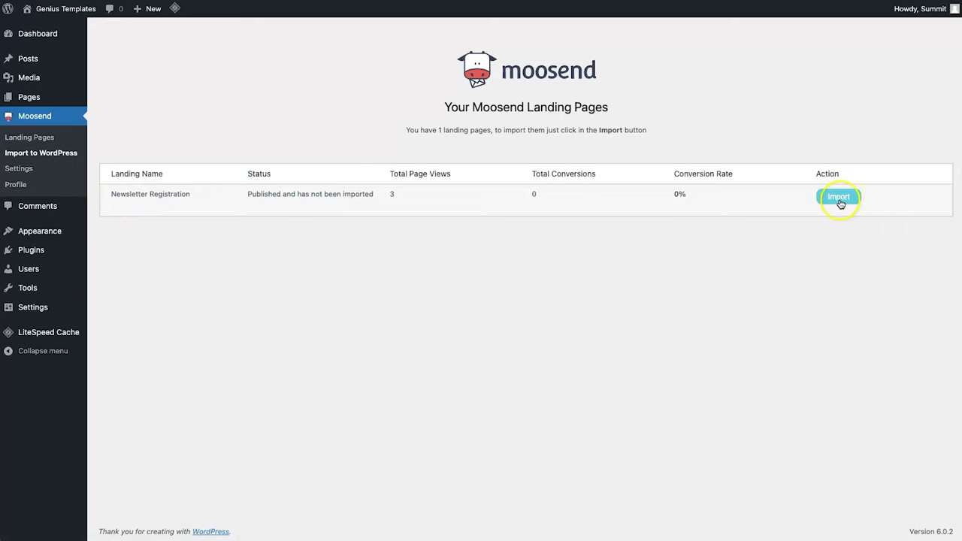
click(838, 199)
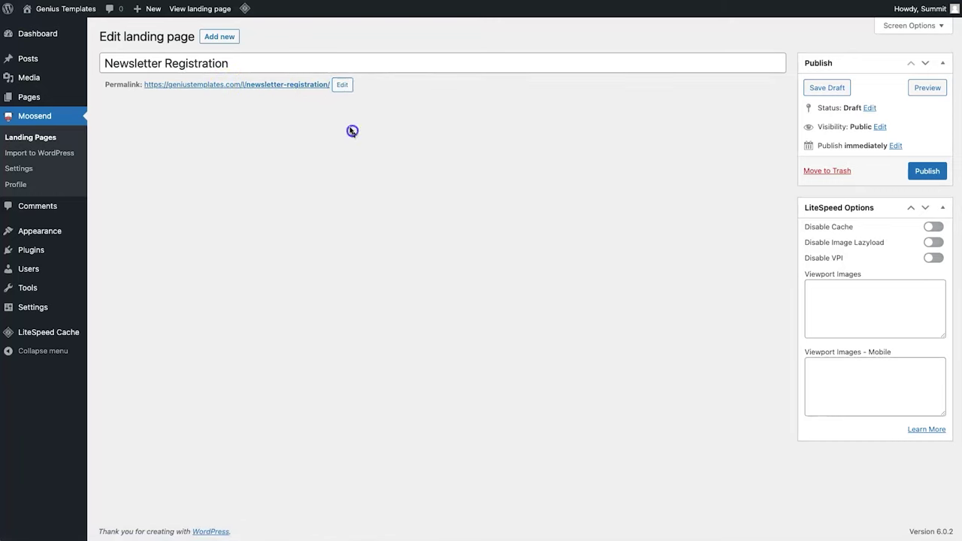
- Shorten the permalink slug from newsletter-registration to newsletter
click(338, 85)
drag(287, 86, 345, 94)
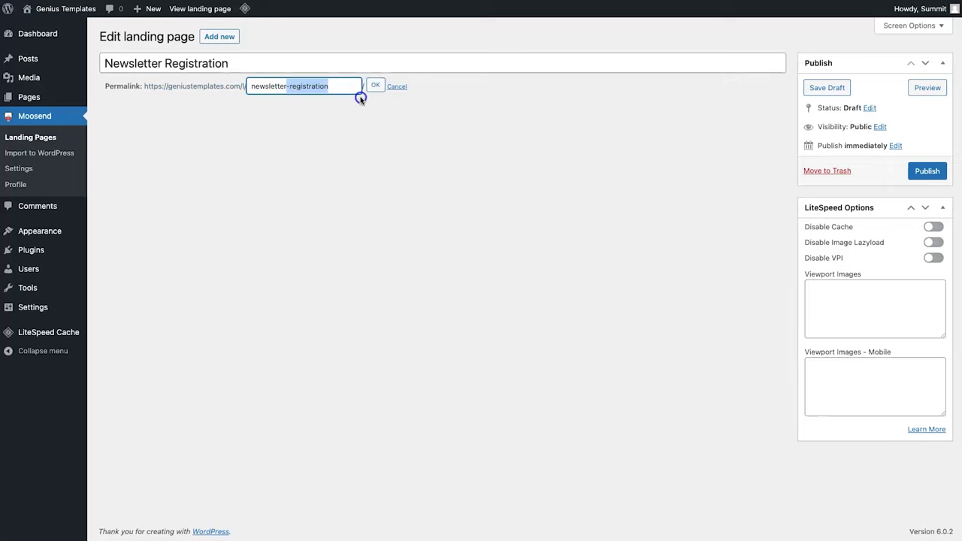
key(BackSpace)
click(378, 87)
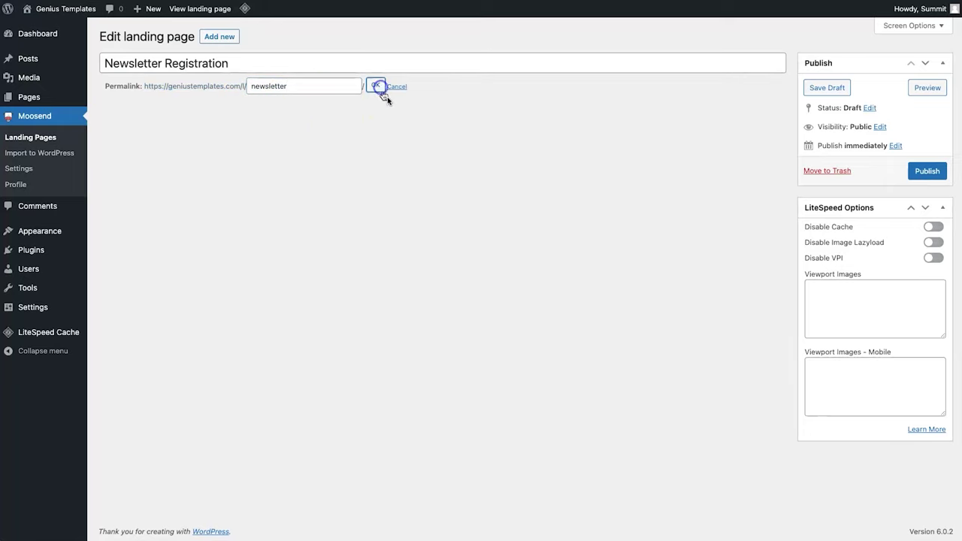
- Publish the page and open geniustemplates.com/l/newsletter/ in a new tab
click(929, 172)
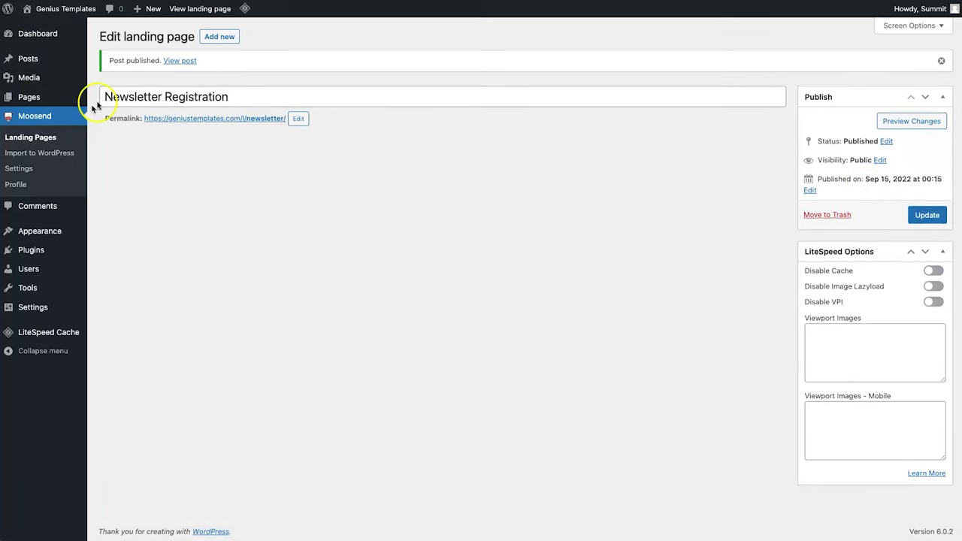
right_click(190, 118)
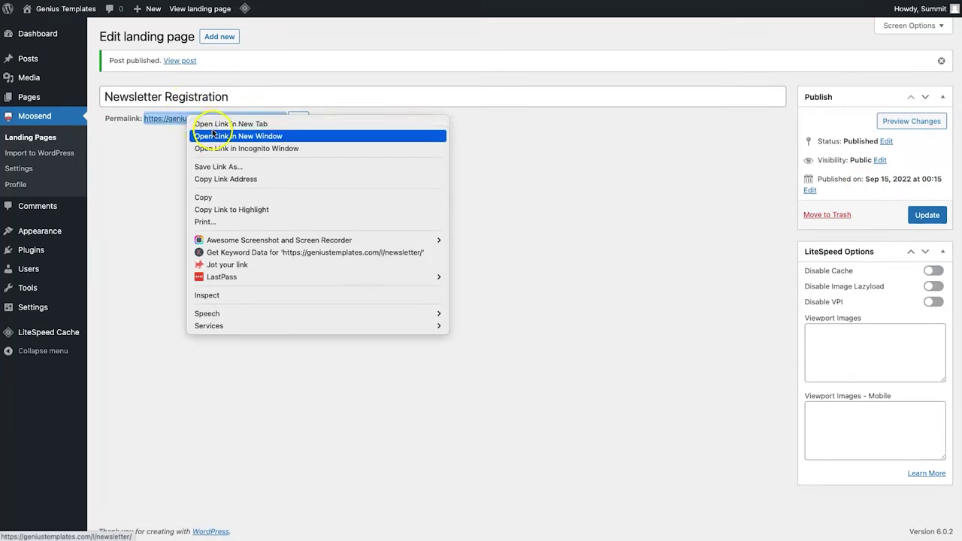
click(214, 123)
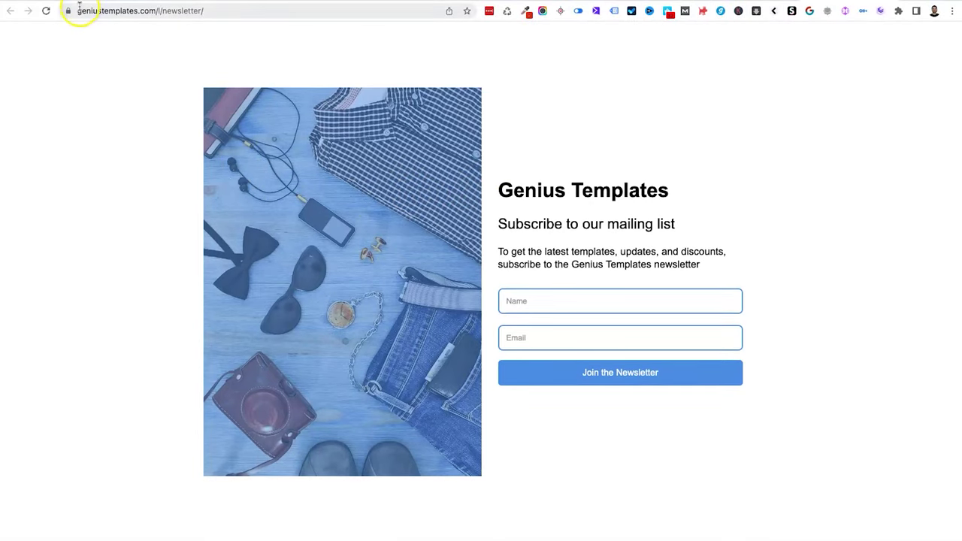
- Reload the newsletter landing page and submit a test name and e-mail via Join the Newsletter
drag(78, 9, 102, 9)
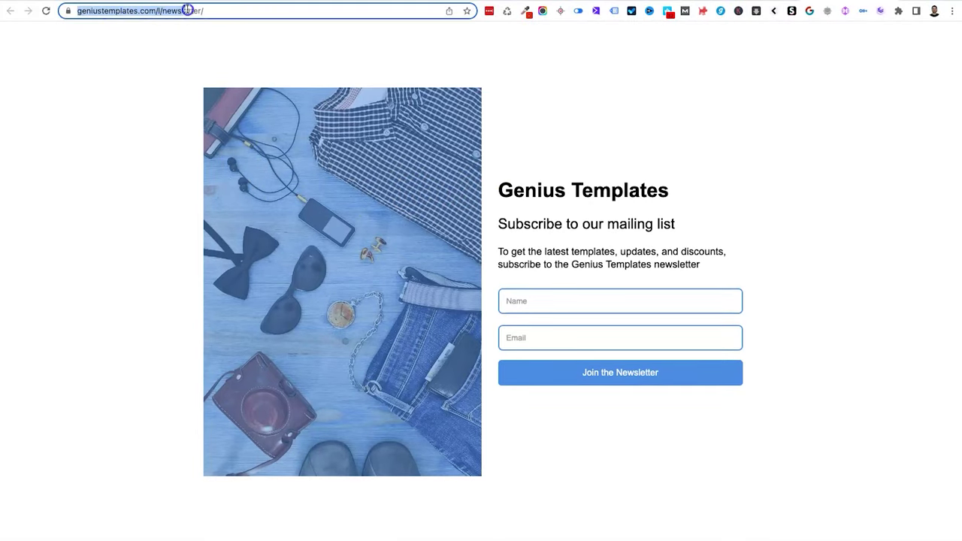
key(Return)
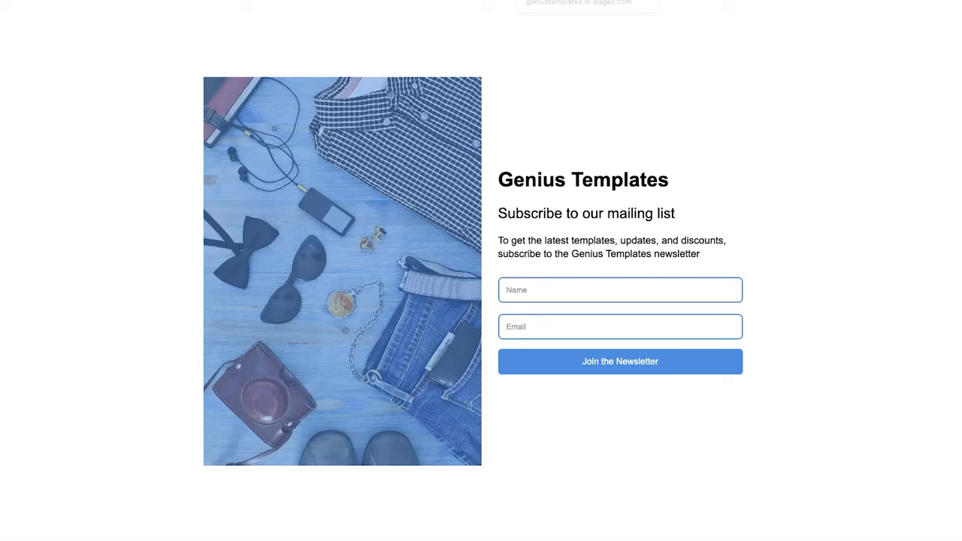
right_click(142, 122)
click(154, 156)
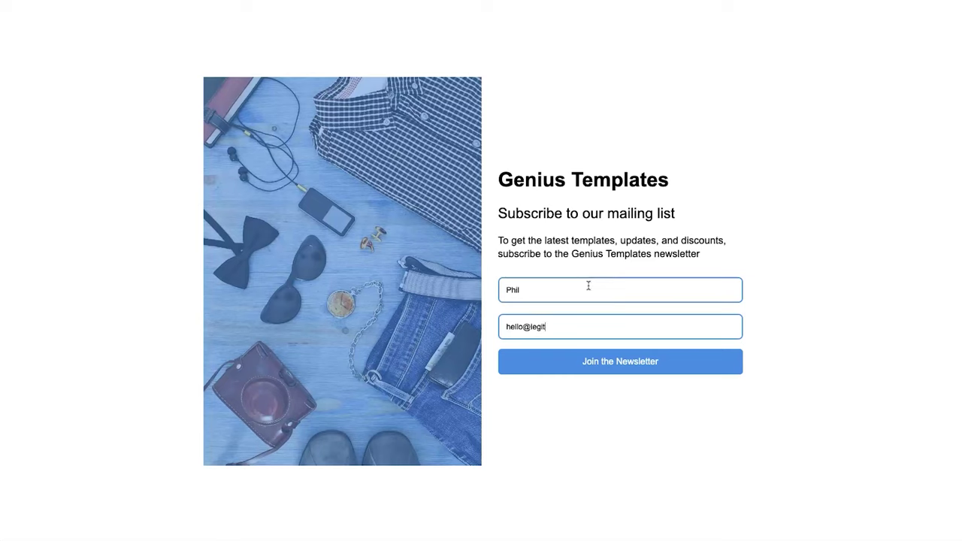
click(659, 369)
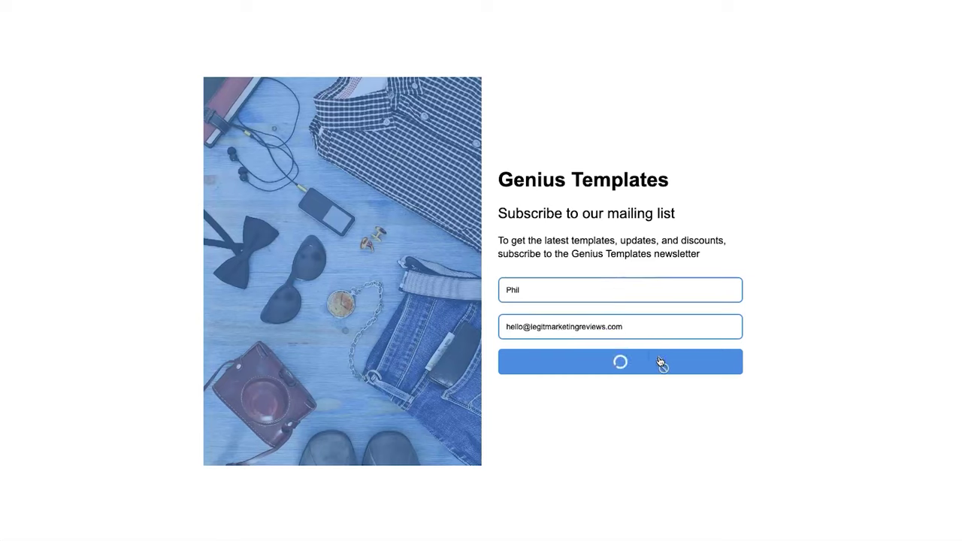
drag(489, 323, 703, 336)
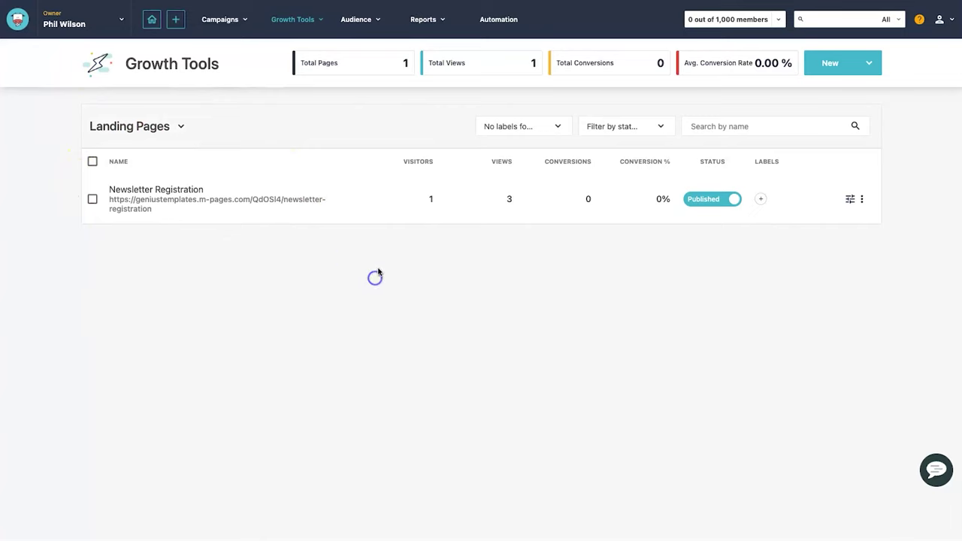
- Open the Newsletter Subscribers email list and view its members, showing the new signup
mouse_move(342, 25)
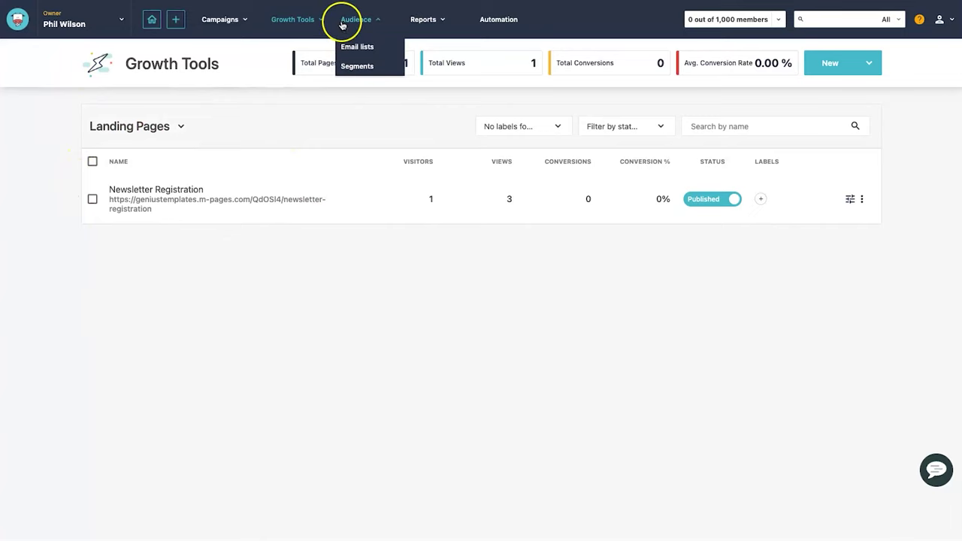
click(356, 48)
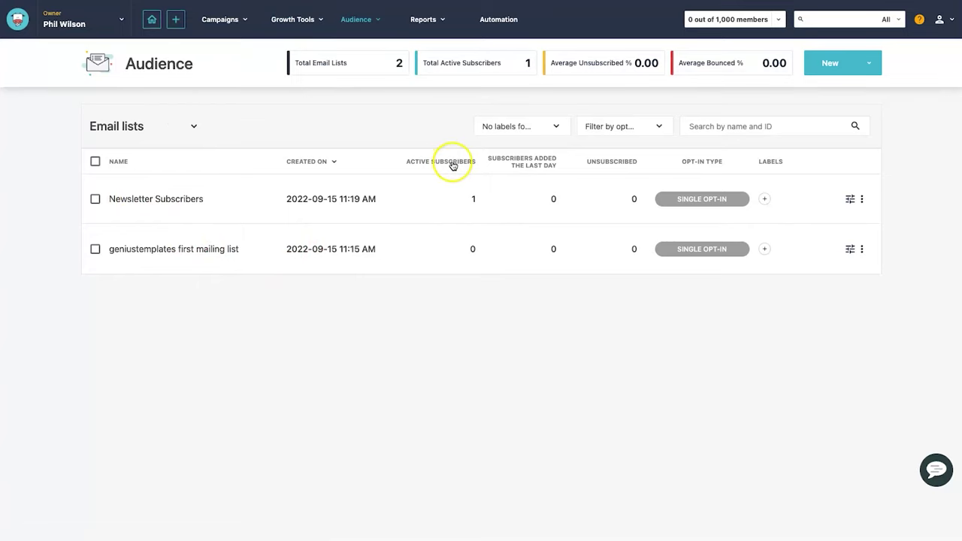
click(157, 199)
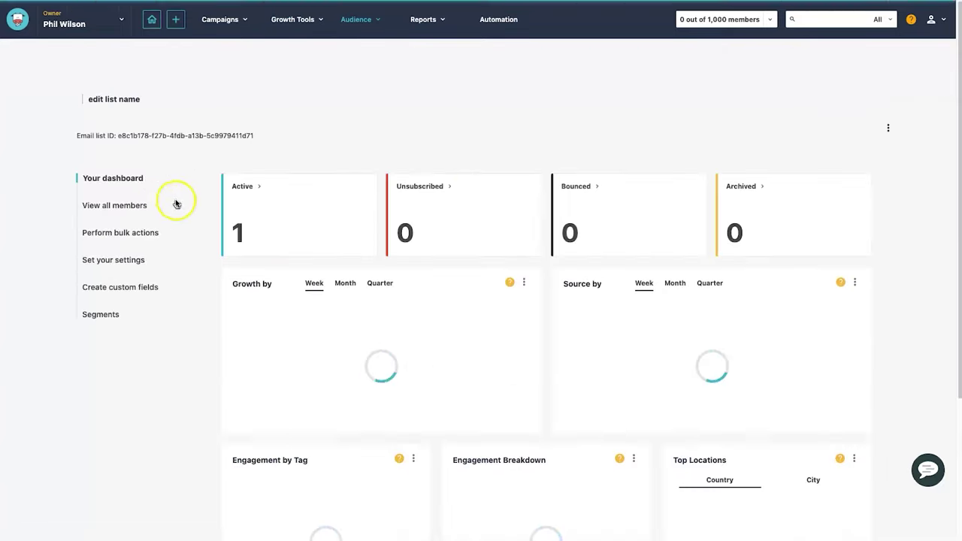
click(137, 206)
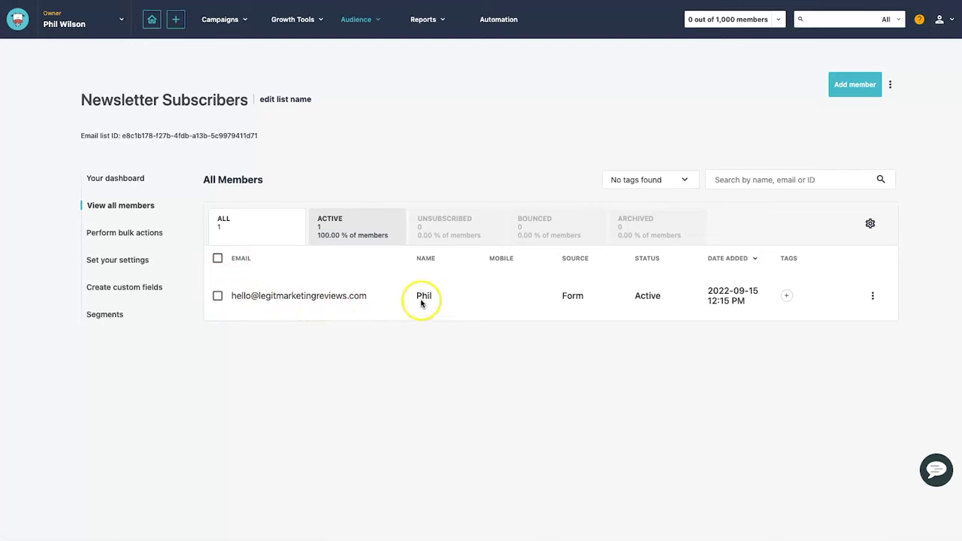
click(135, 185)
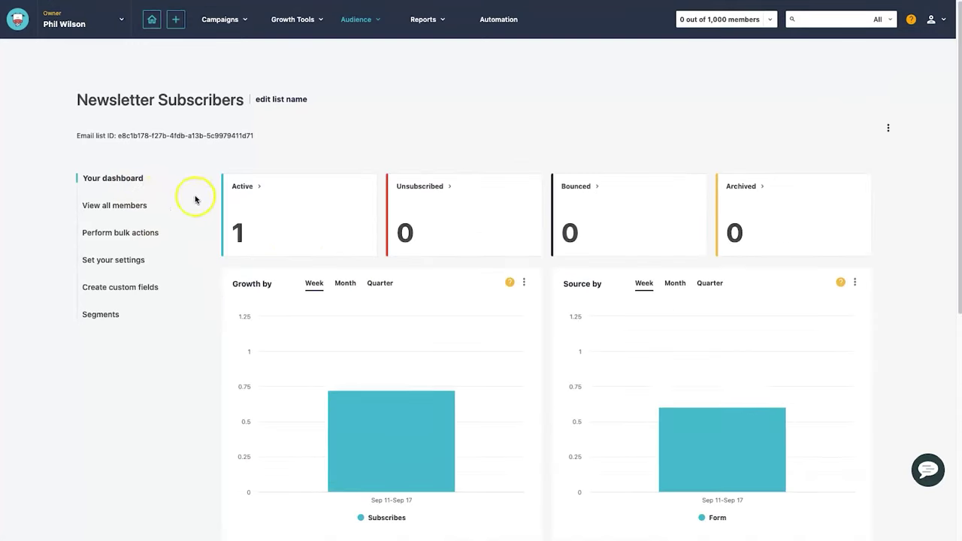
- Review the list dashboard's 1 active member, then go to the Automation workflows page
scroll(218, 218, down, 3)
scroll(376, 414, down, 1)
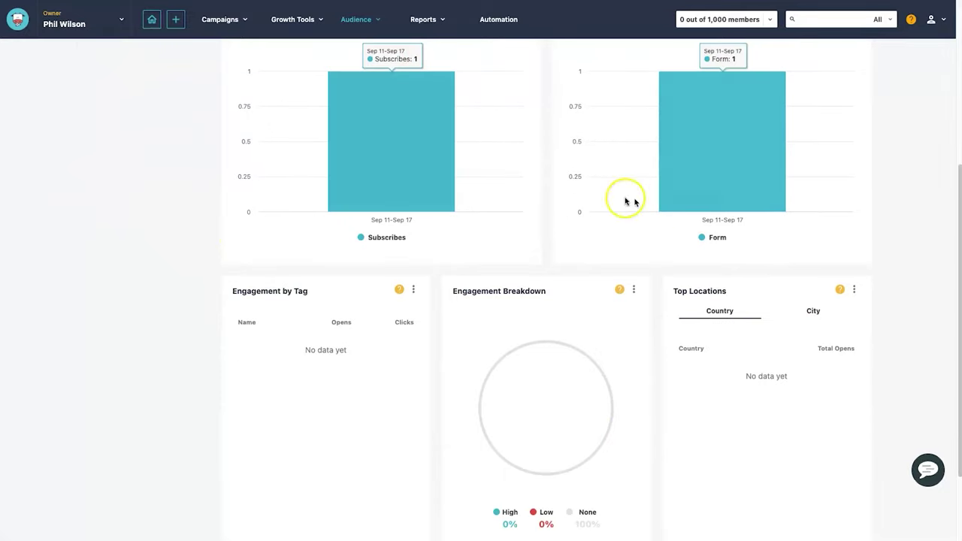
scroll(526, 225, down, 1)
scroll(311, 308, up, 3)
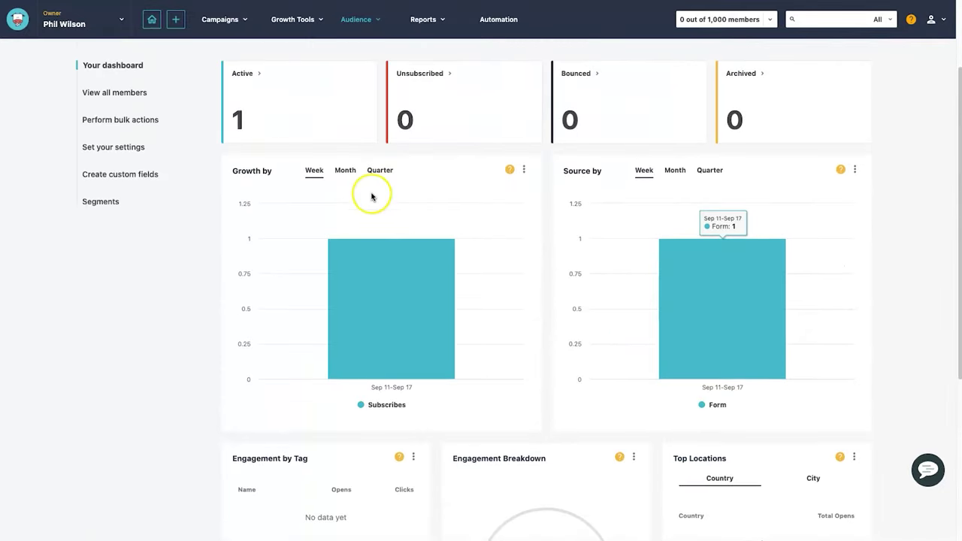
scroll(372, 197, down, 2)
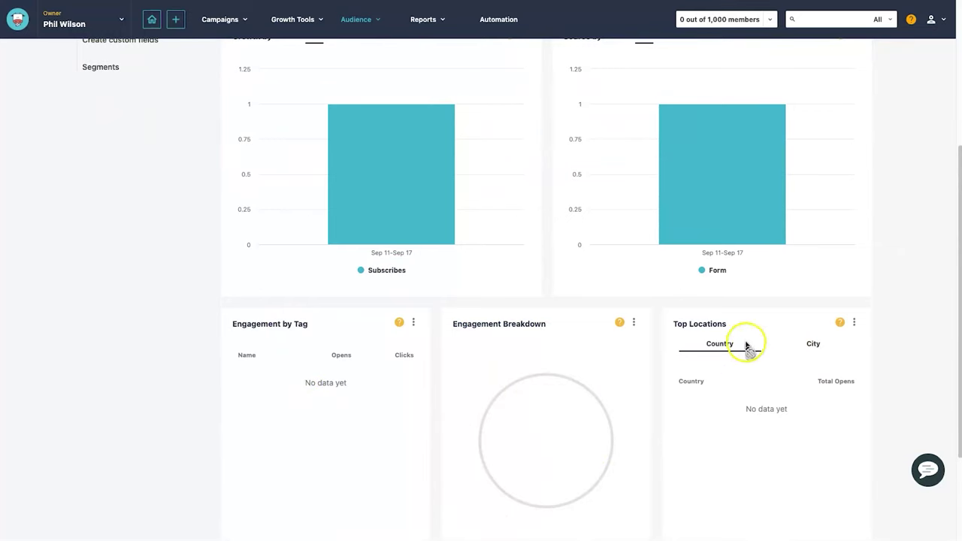
scroll(719, 334, up, 3)
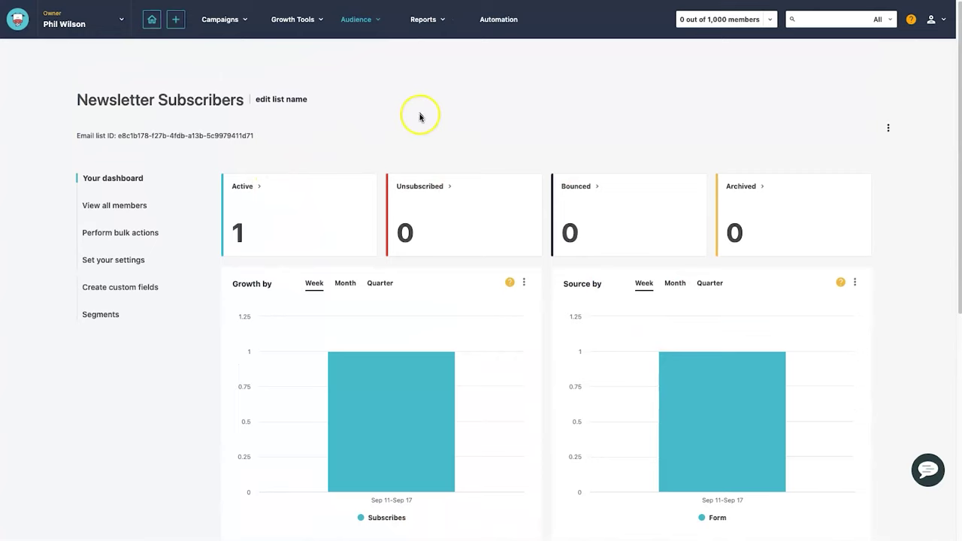
click(314, 23)
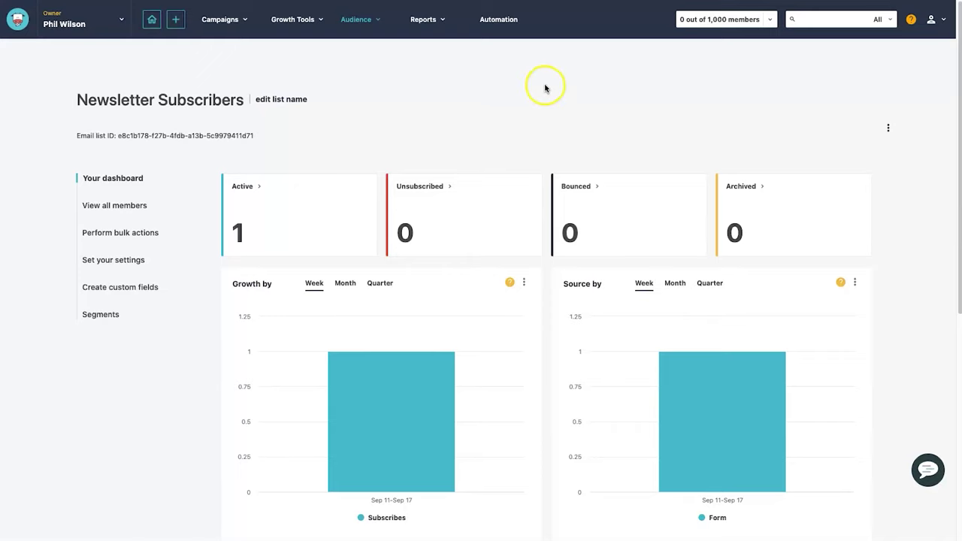
click(498, 22)
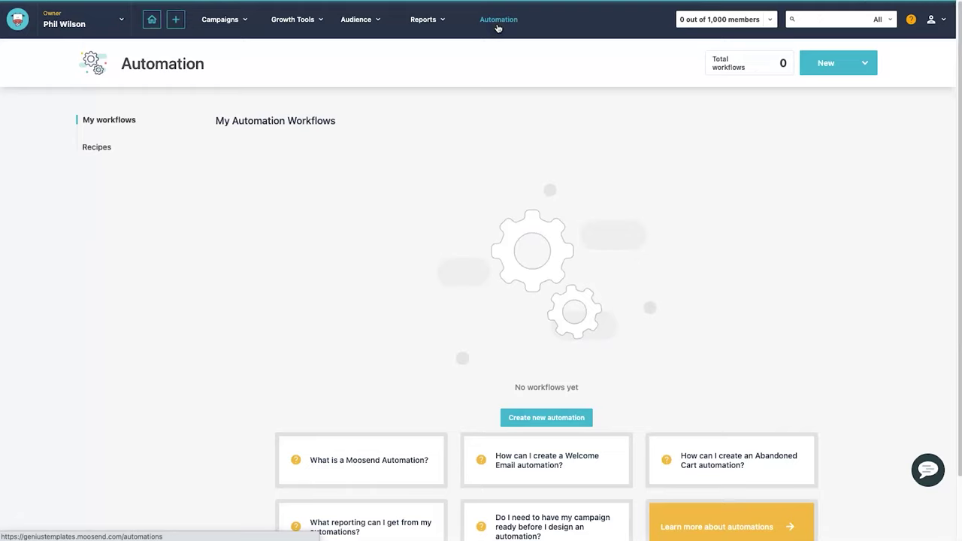
- Create a new automation with the 'When someone subscribes to a specific list' trigger set to Newsletter Subscribers and save it
click(549, 419)
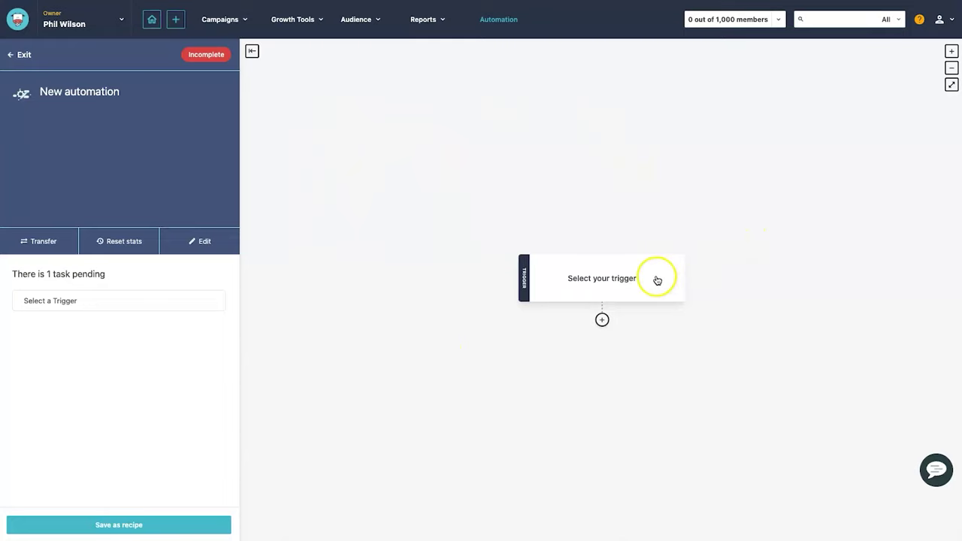
click(626, 281)
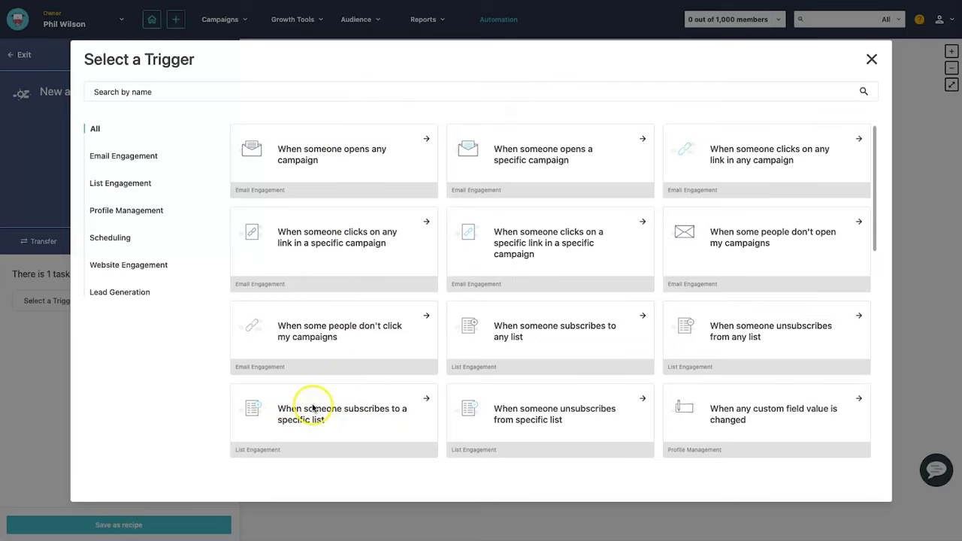
click(311, 409)
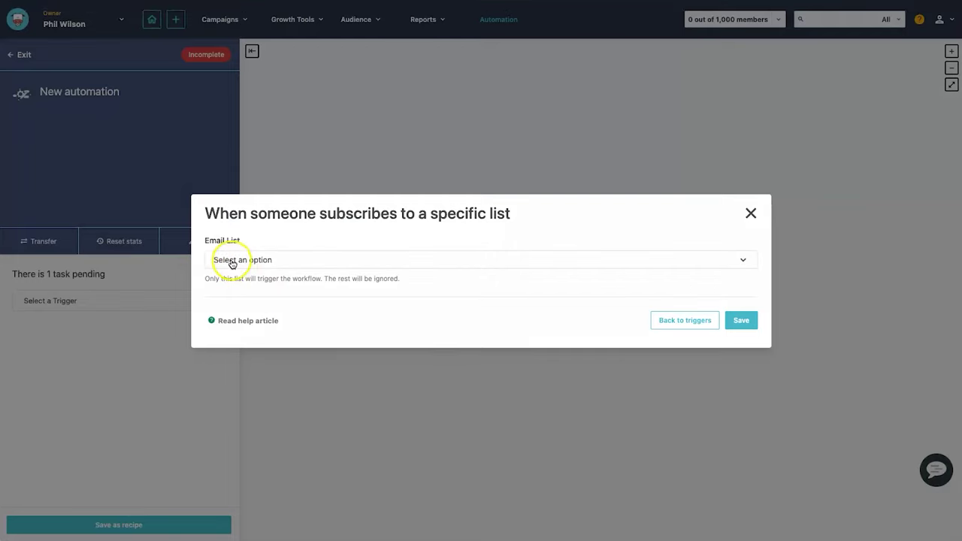
click(266, 259)
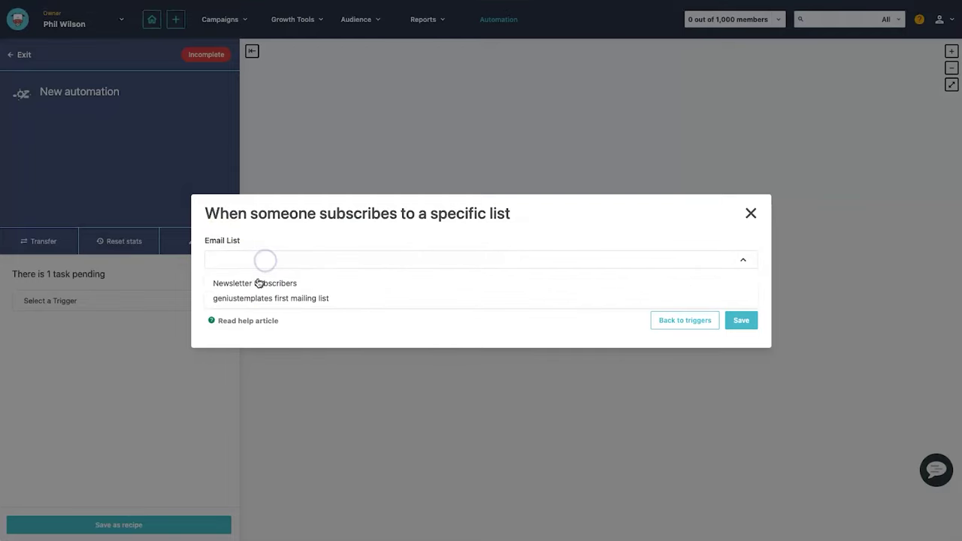
click(275, 286)
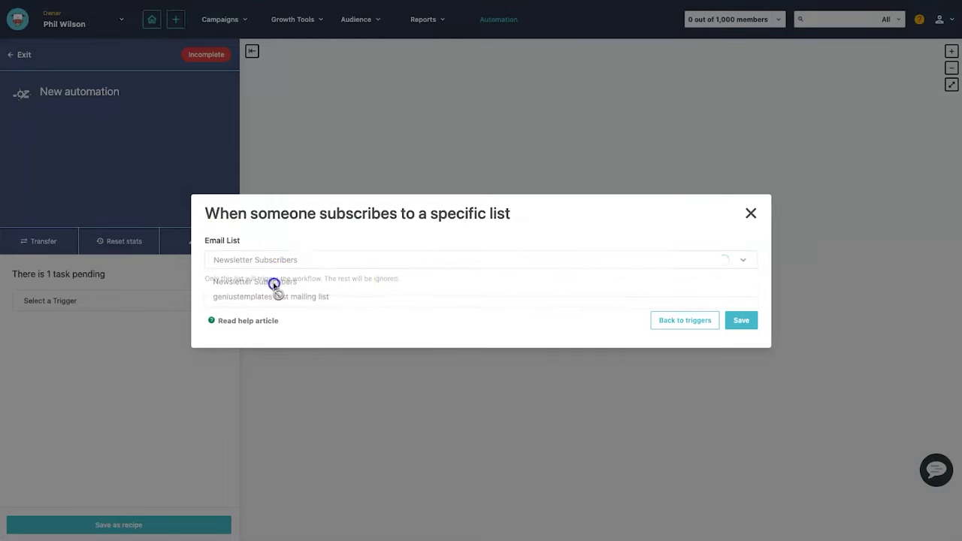
click(737, 319)
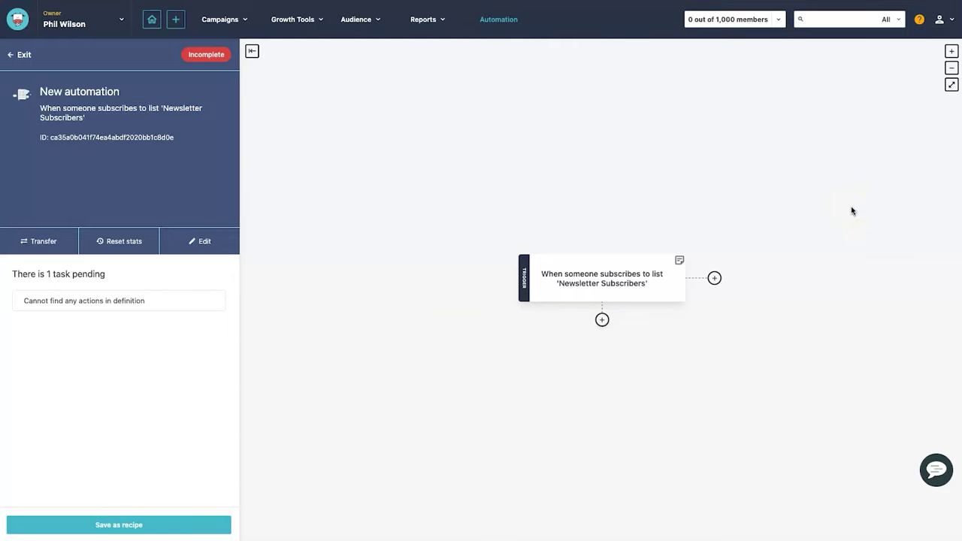
click(941, 19)
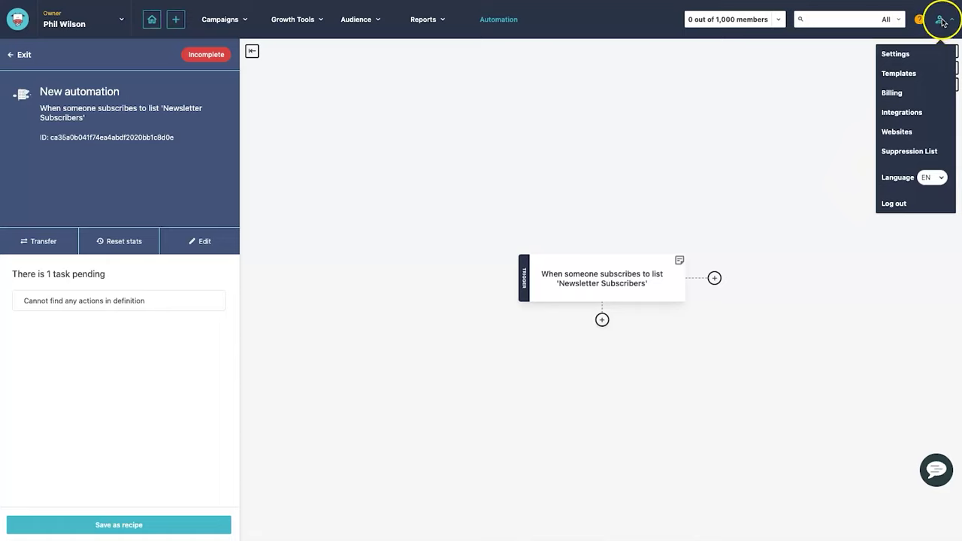
- Go to Settings > Senders, dismiss the trial notice, and open the existing sender's edit dialog
right_click(898, 56)
click(883, 61)
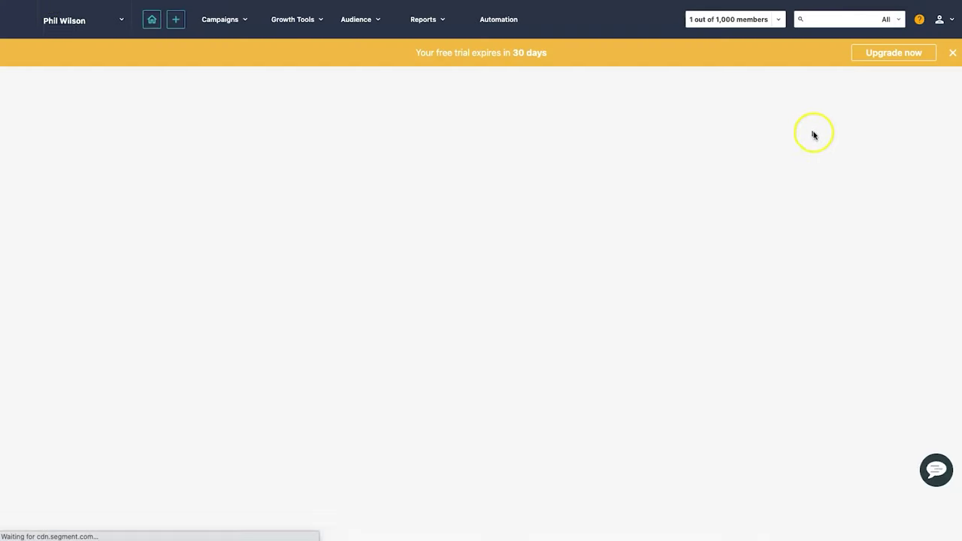
click(948, 54)
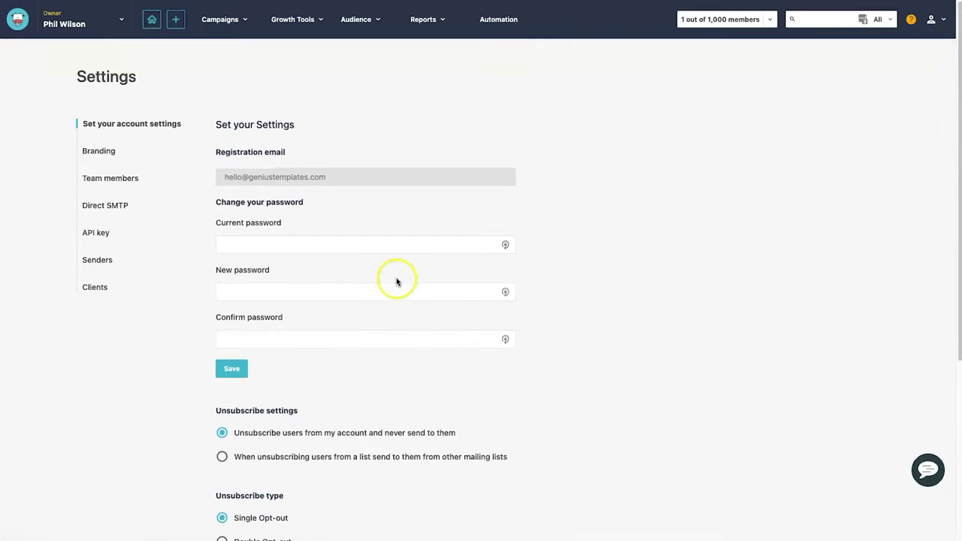
click(108, 260)
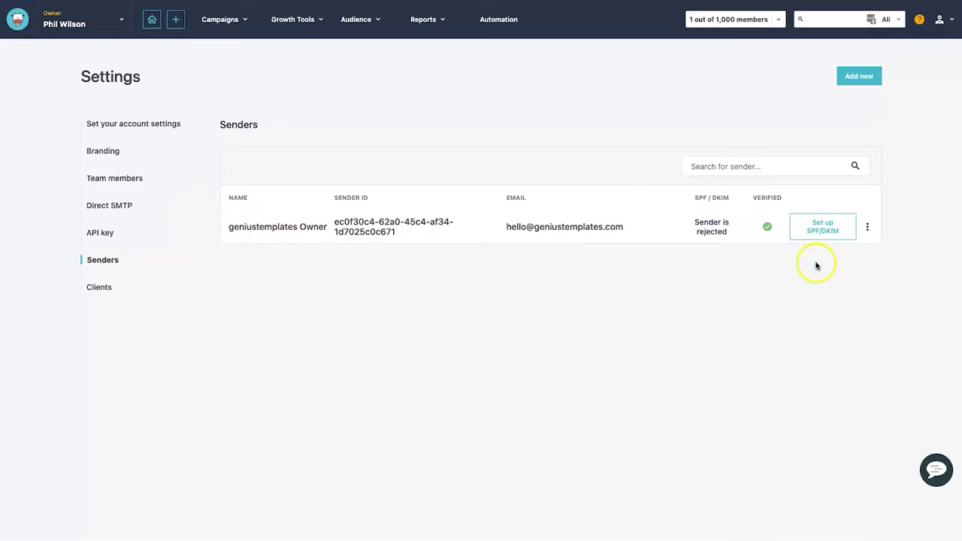
click(866, 229)
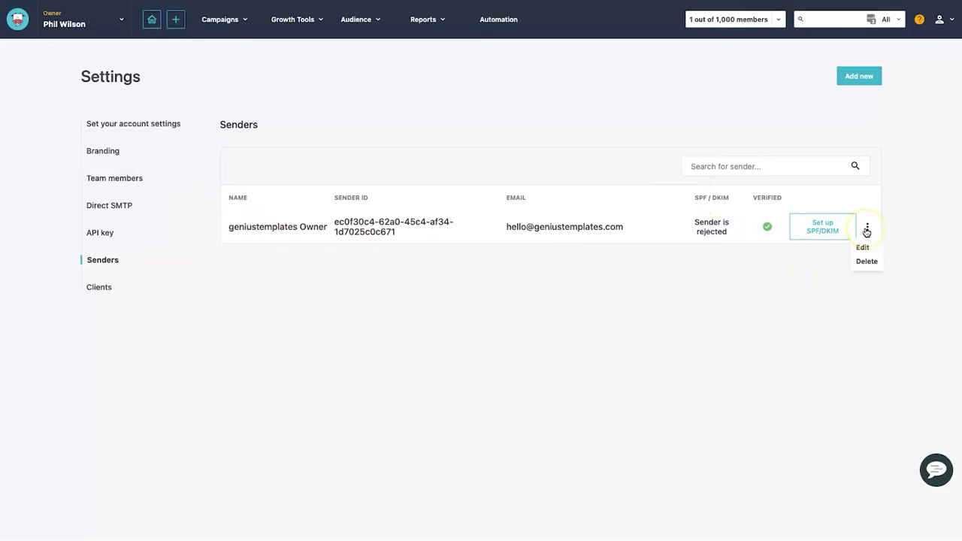
click(861, 247)
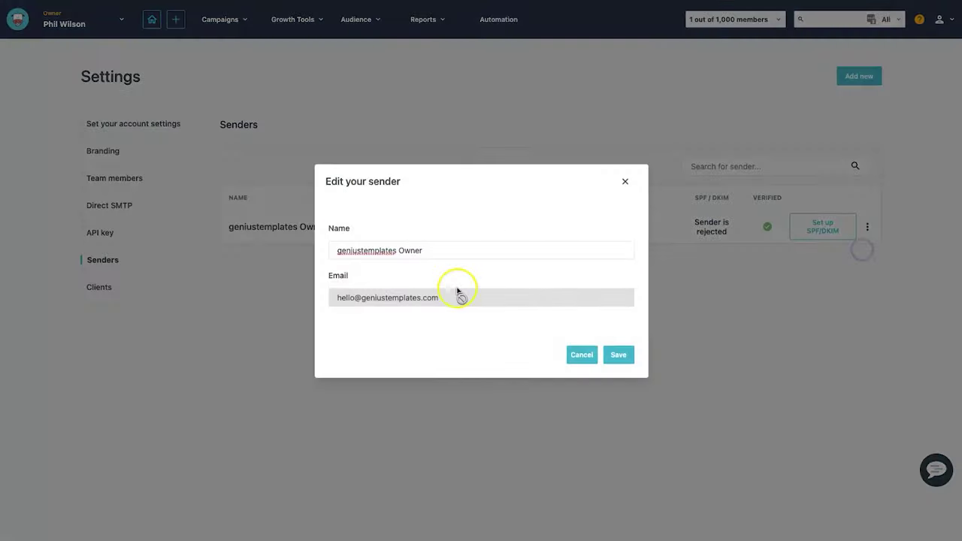
- Replace the sender name with 'Genius Templates' and save it
click(424, 250)
triple_click(424, 251)
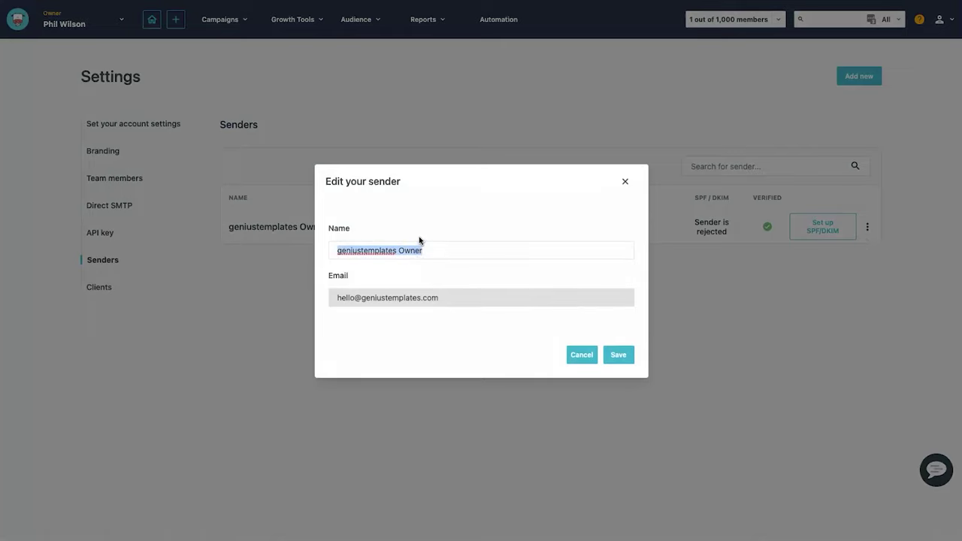
text(Gen)
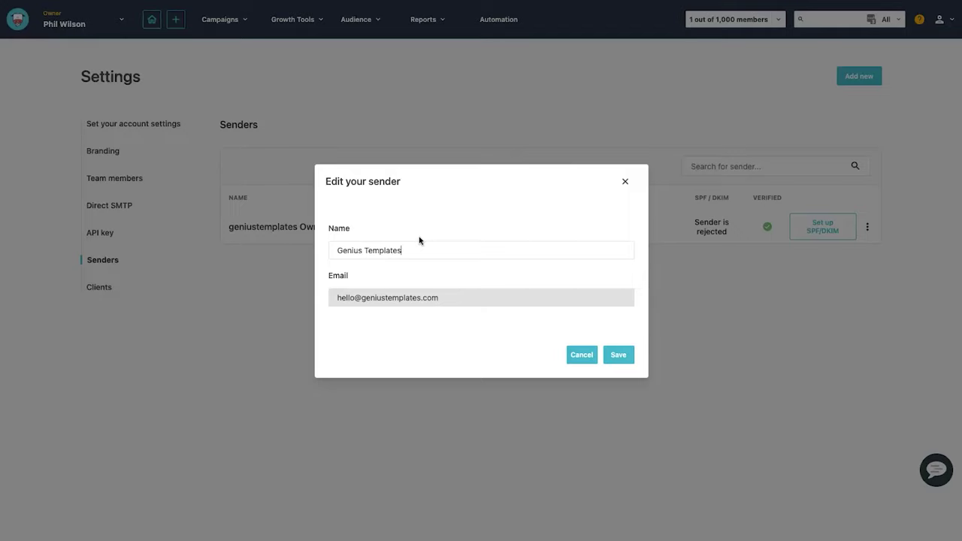
click(616, 354)
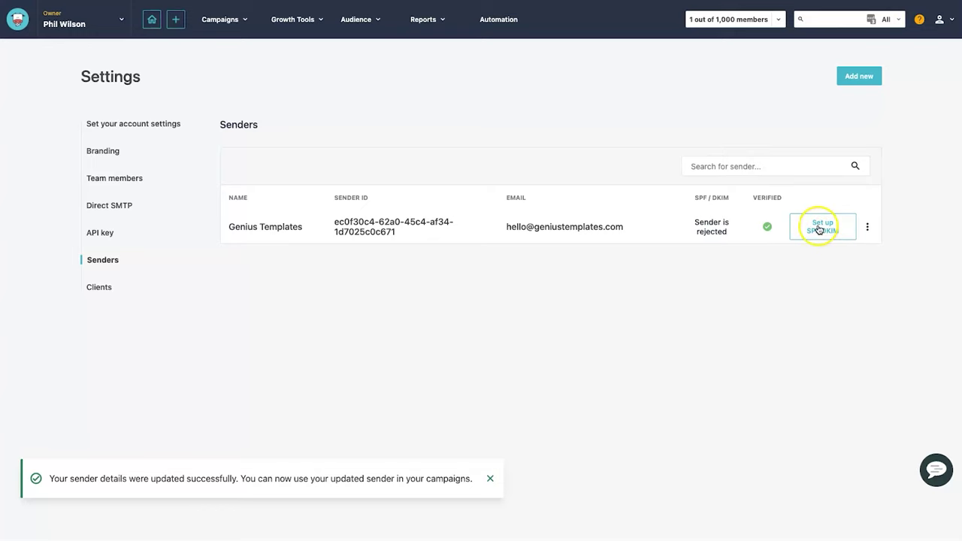
- Open the sender's SPF/DKIM setup and copy the DKIM TXT record name
click(820, 227)
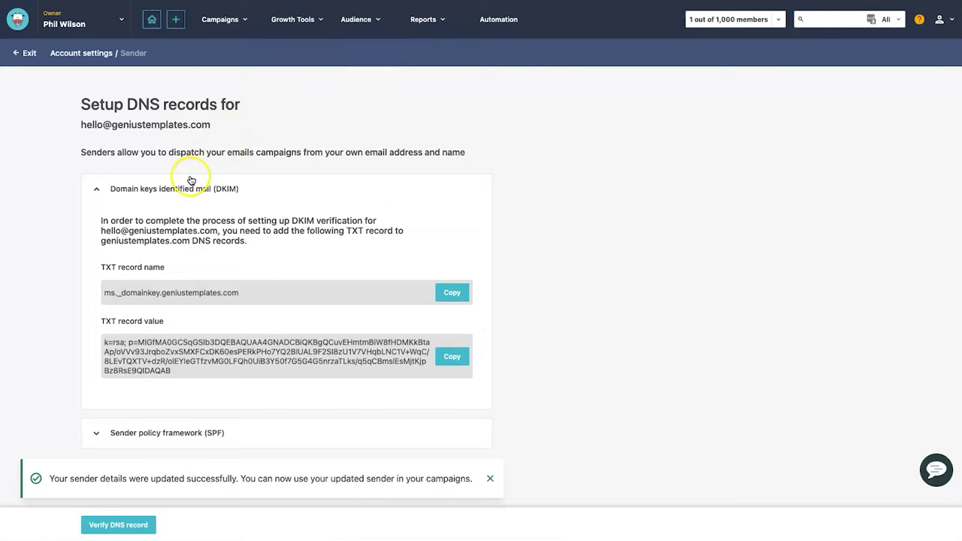
click(123, 269)
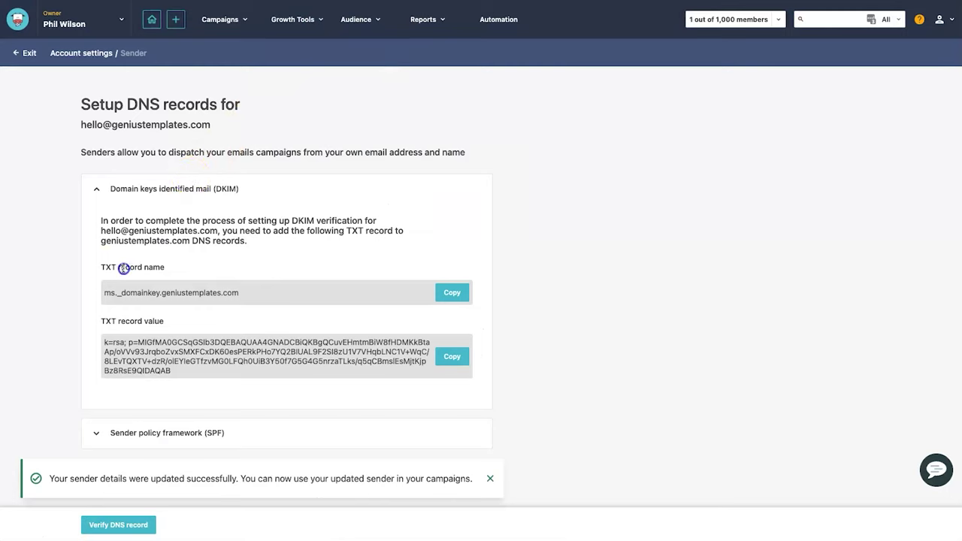
click(247, 293)
click(451, 292)
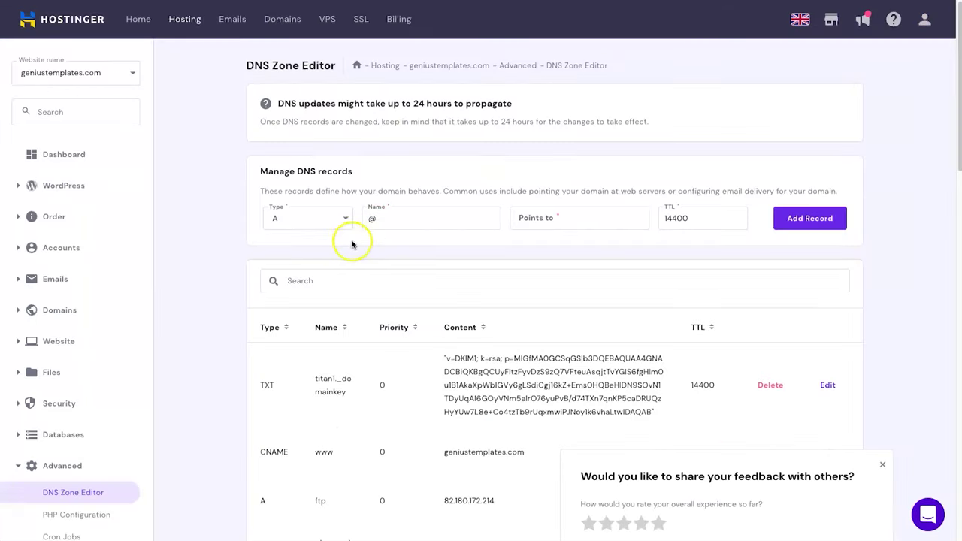
- Add a TXT record in Hostinger's DNS Zone Editor using Moosend's DKIM record name and value
click(316, 218)
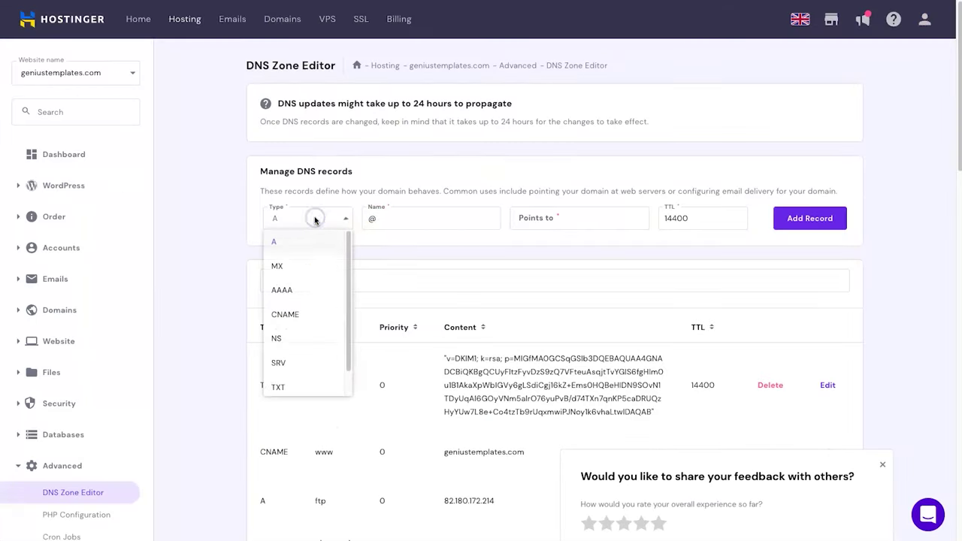
click(297, 385)
click(382, 218)
key(ctrl+v)
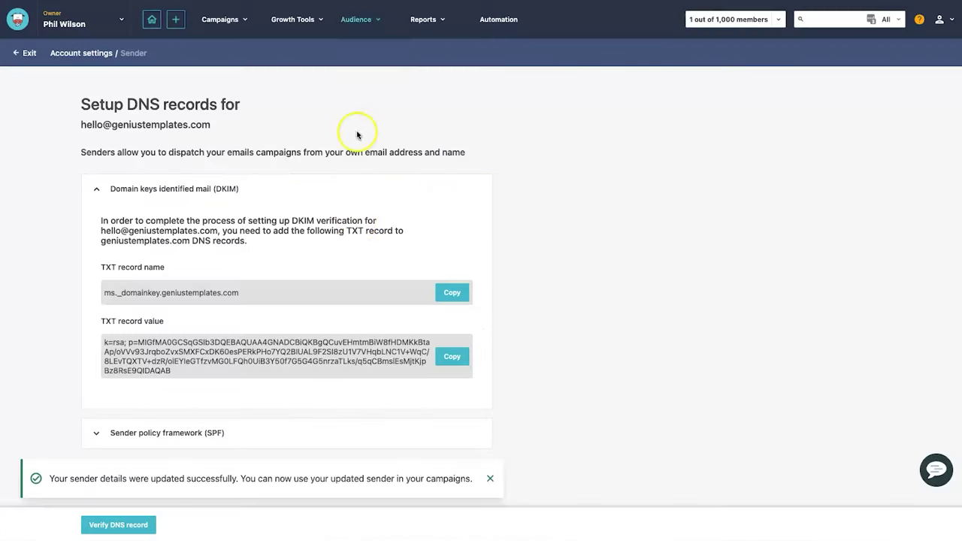
click(453, 358)
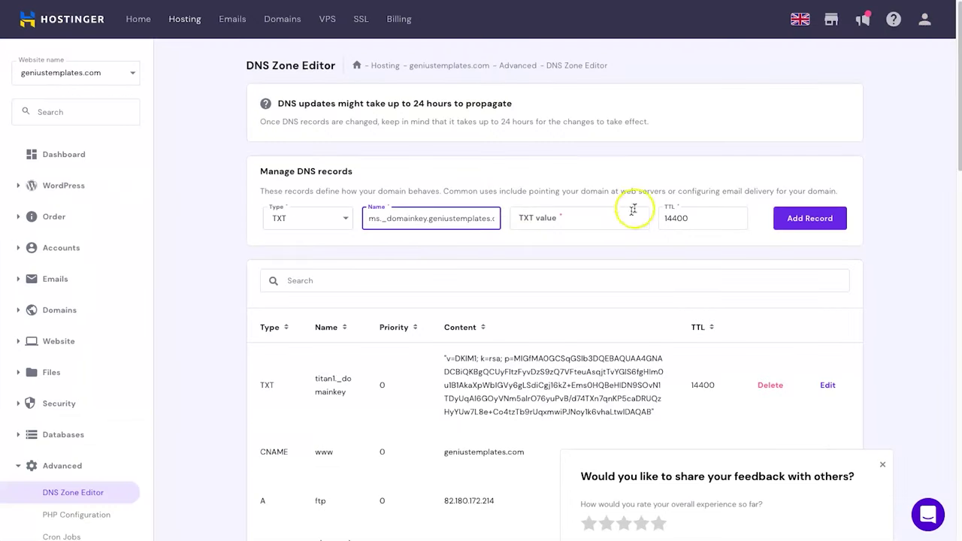
click(589, 226)
key(ctrl+v)
click(786, 227)
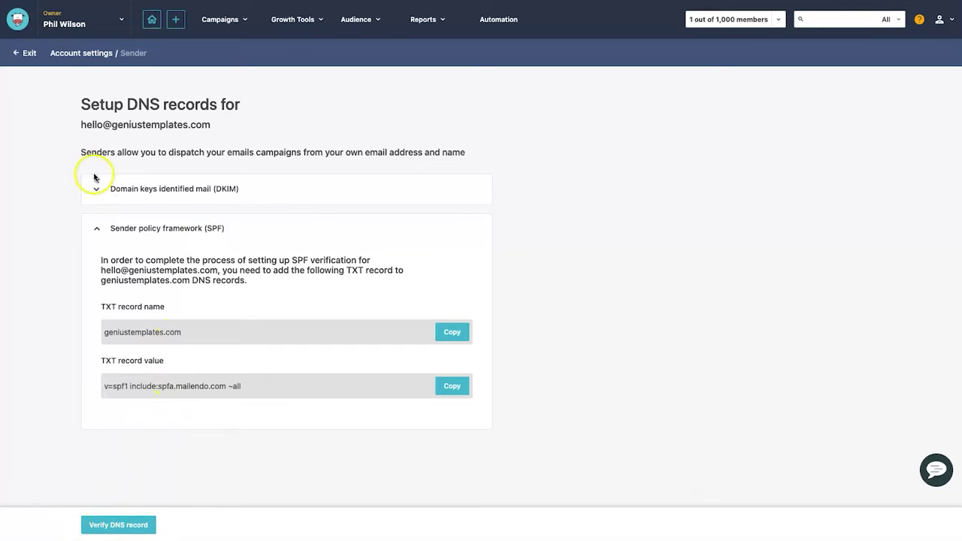
- Leave the DNS setup page and return to the senders list
click(28, 54)
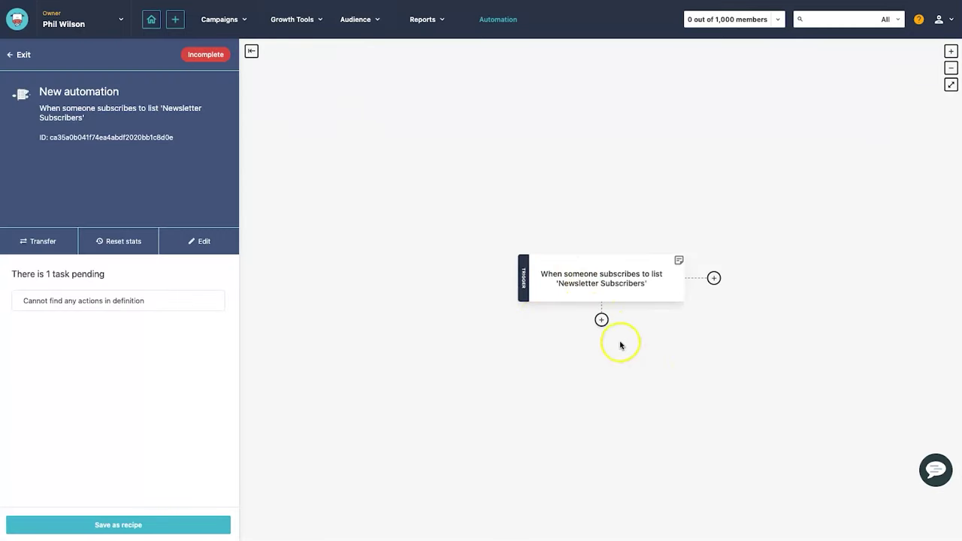
- Add a send-email-campaign action with subject 'Welcome to the Genius Templates Newsletter', from Genius Templates, using the Campaign editor
click(602, 321)
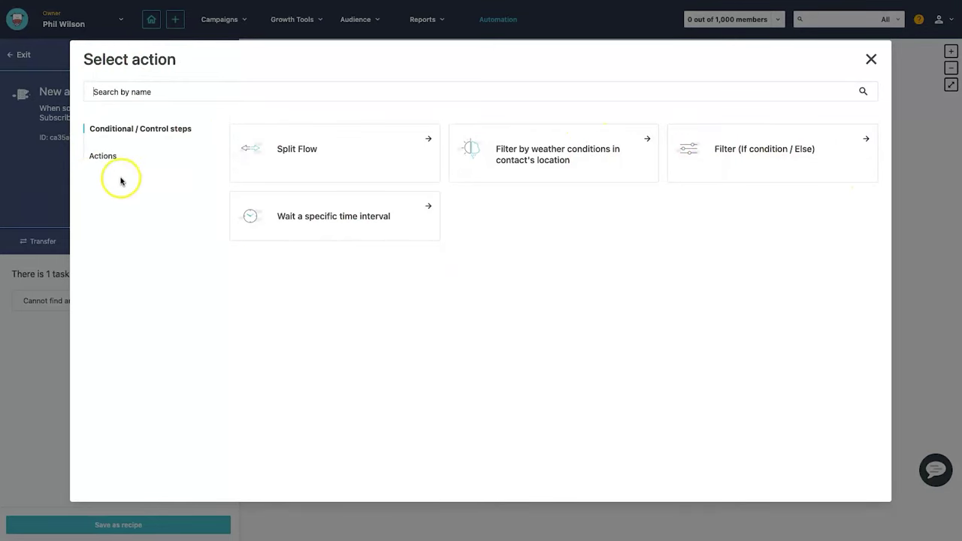
click(104, 157)
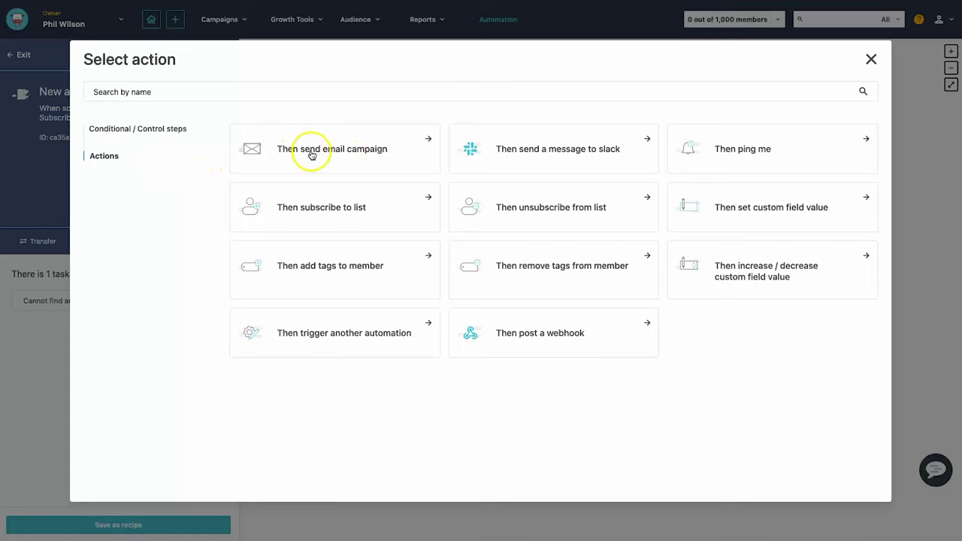
click(360, 151)
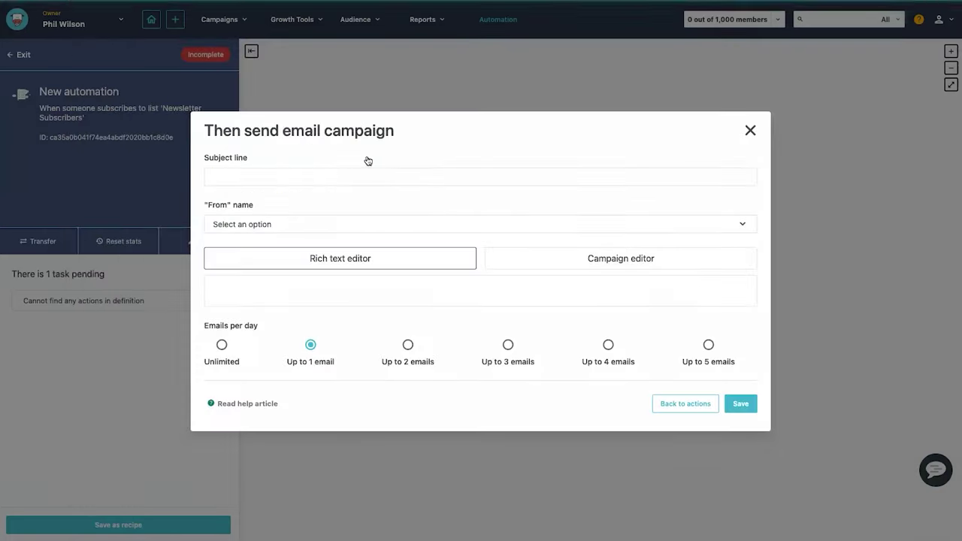
click(299, 174)
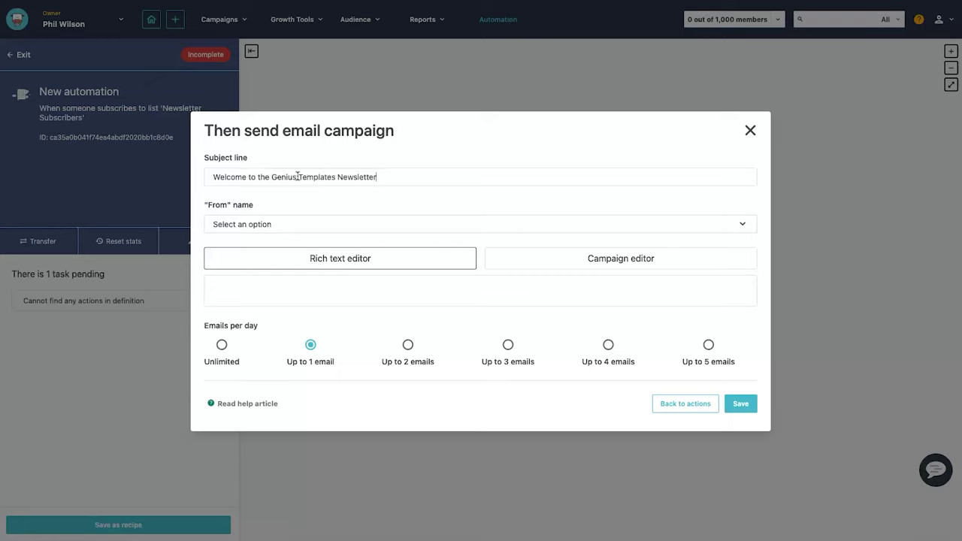
click(250, 225)
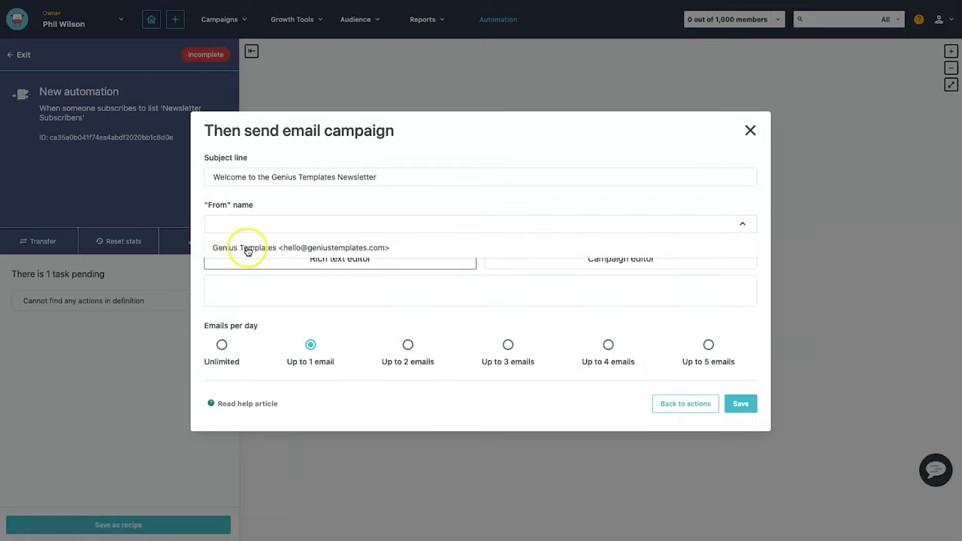
click(247, 247)
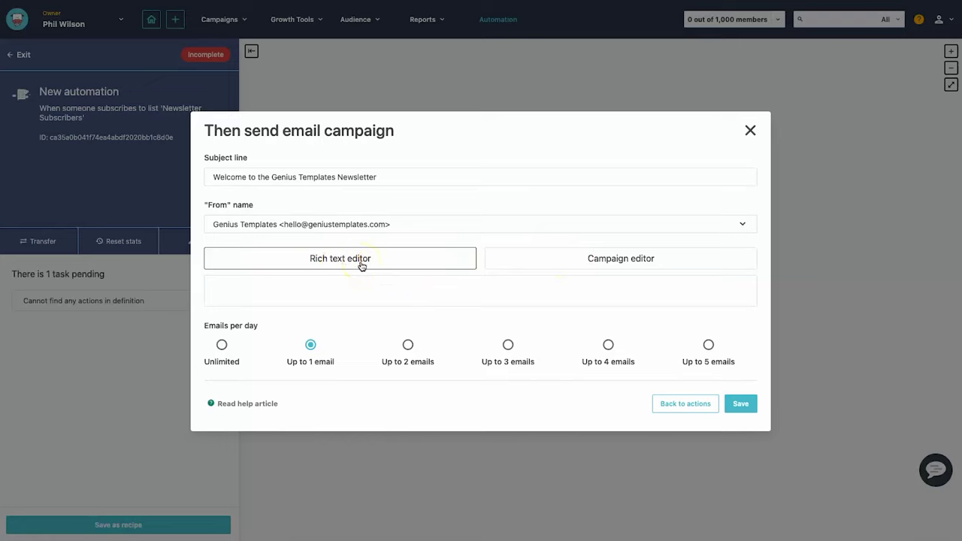
click(630, 255)
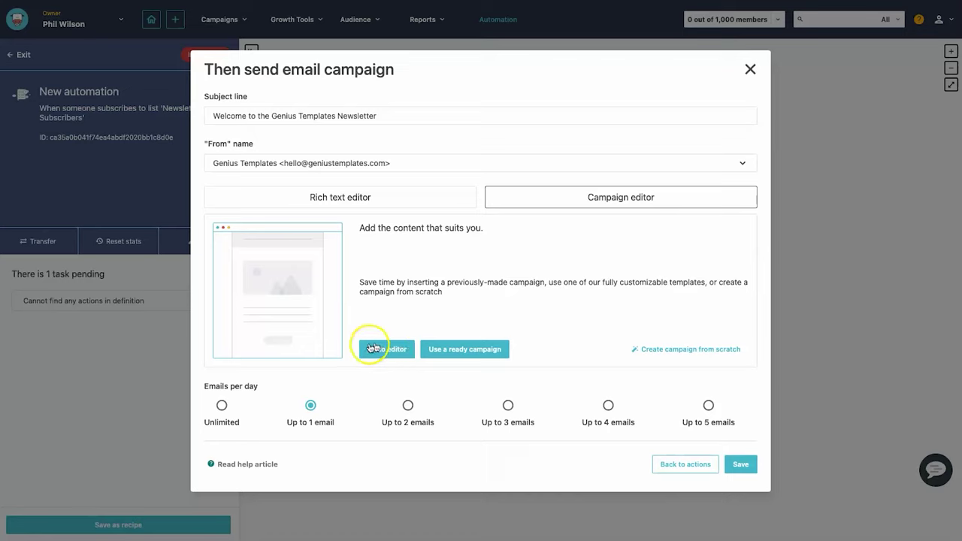
- Open the email design editor and apply the Experience M template from the Template Library
click(372, 347)
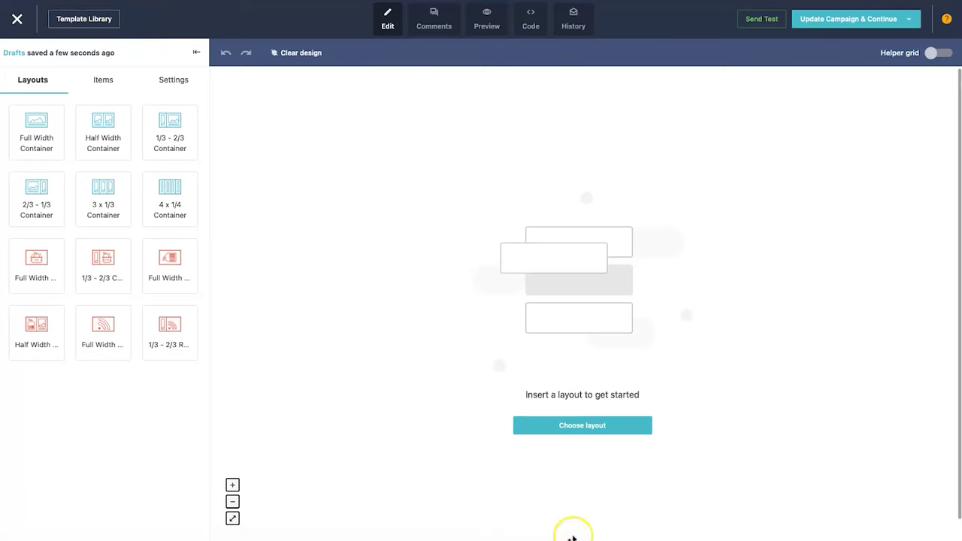
click(89, 22)
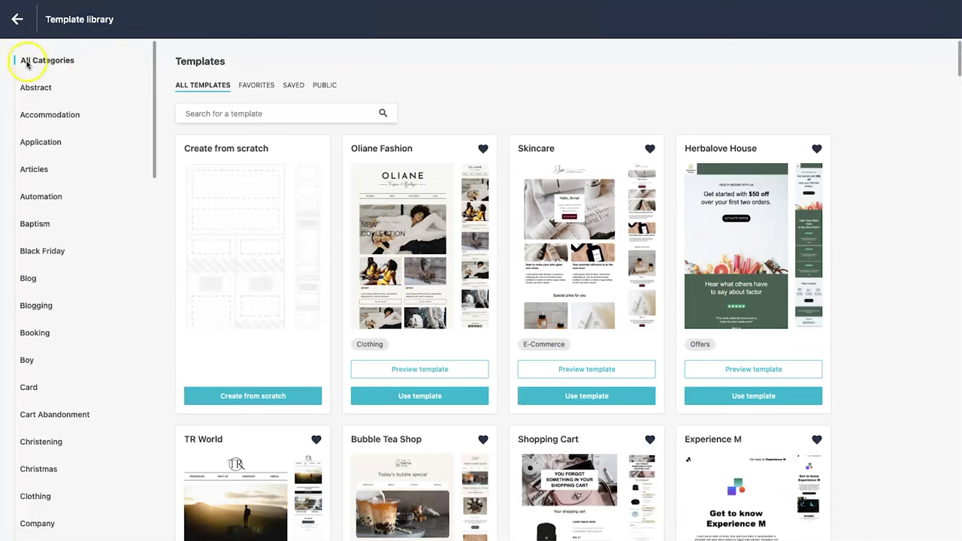
scroll(70, 264, down, 10)
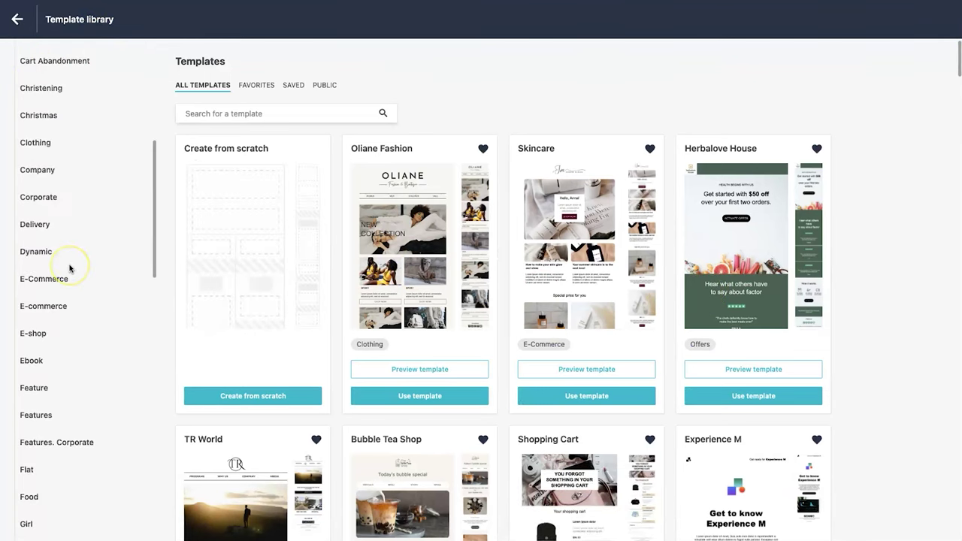
scroll(69, 268, down, 10)
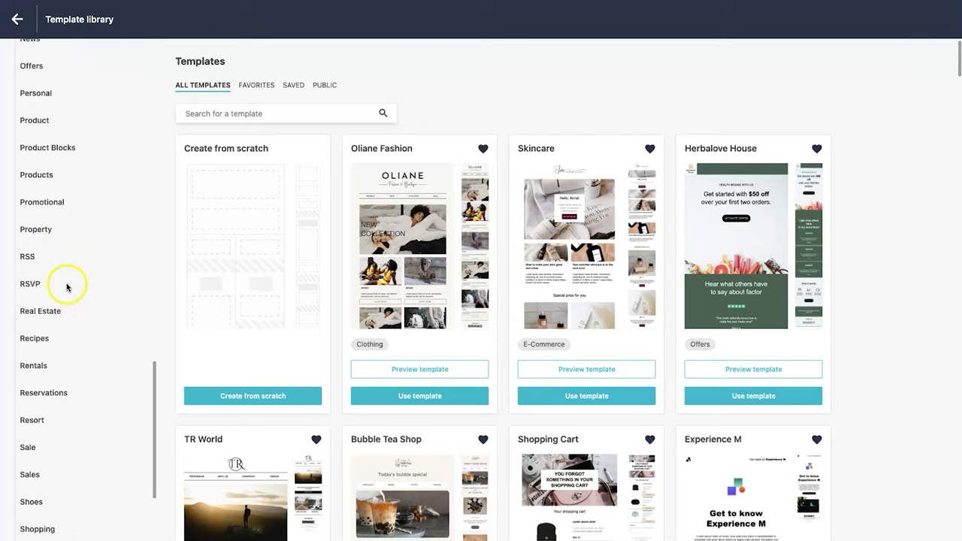
scroll(60, 417, up, 20)
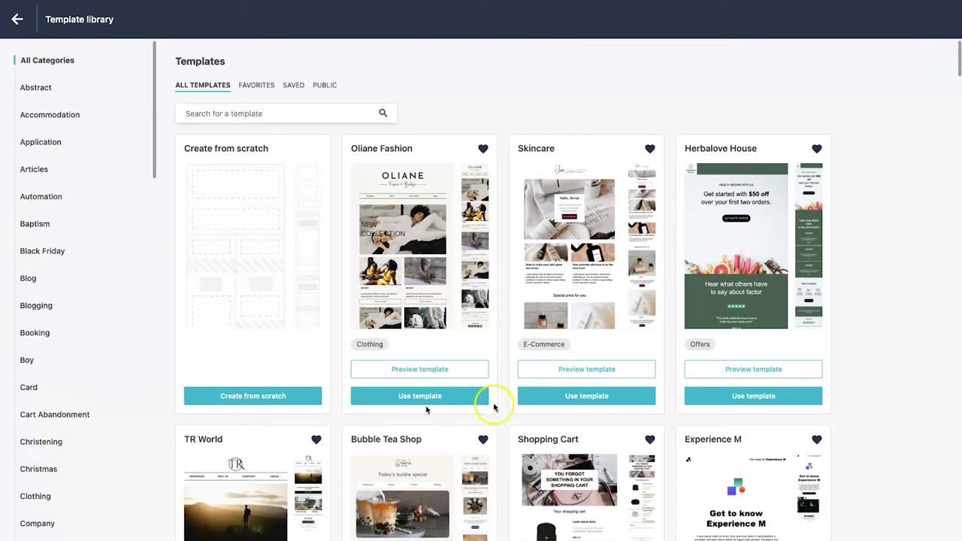
scroll(774, 299, down, 3)
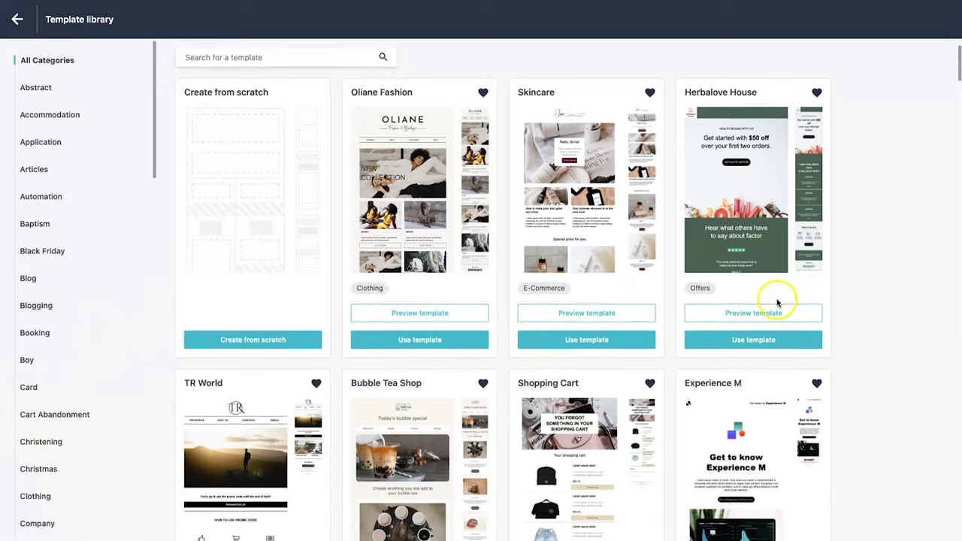
scroll(682, 343, down, 5)
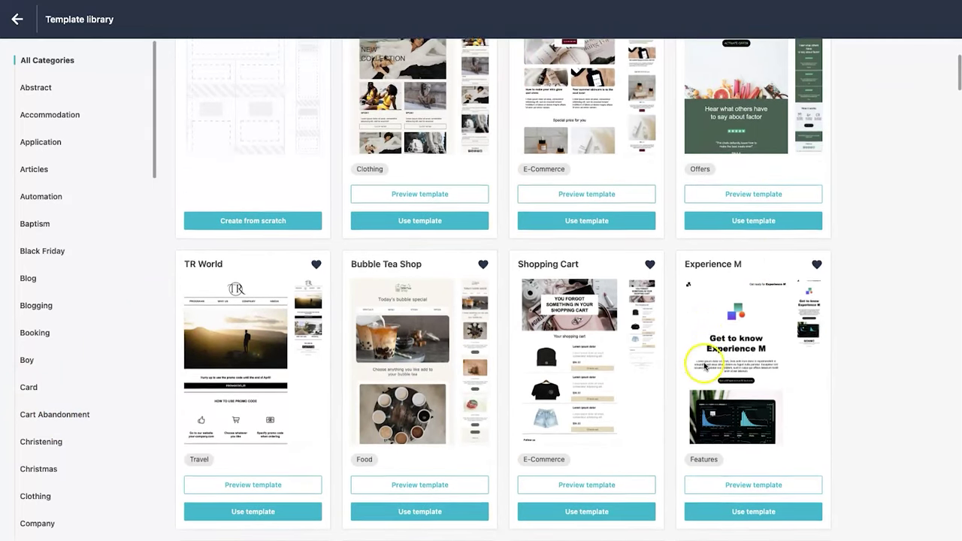
scroll(637, 344, up, 2)
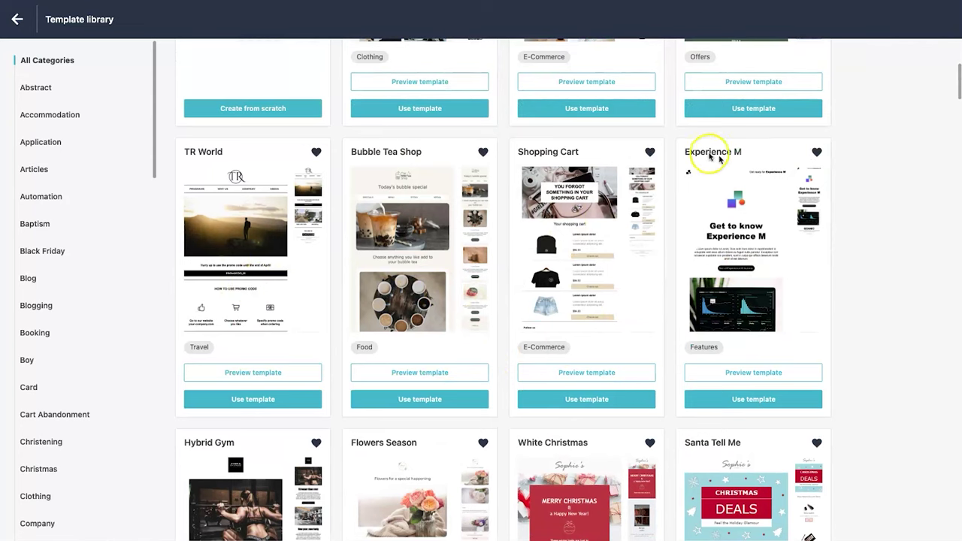
click(750, 402)
click(752, 399)
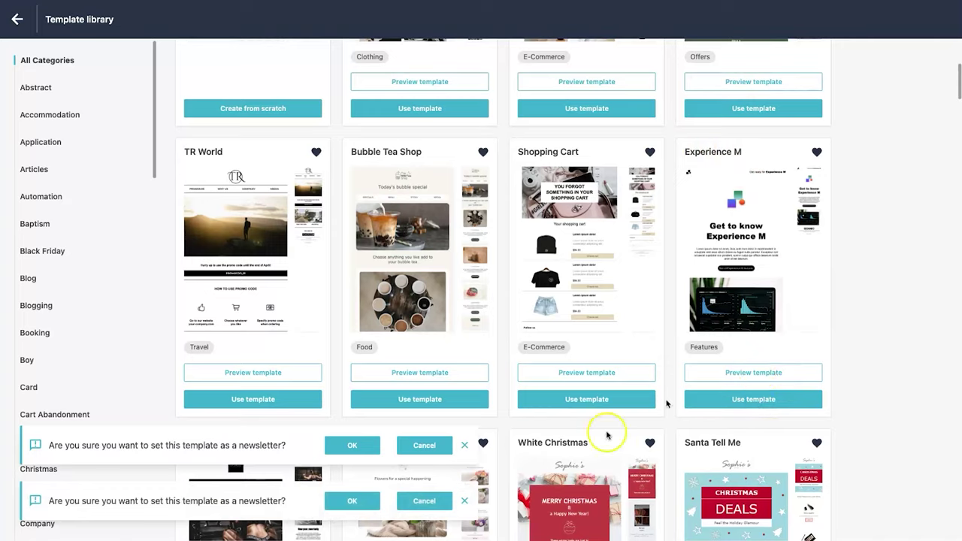
click(366, 449)
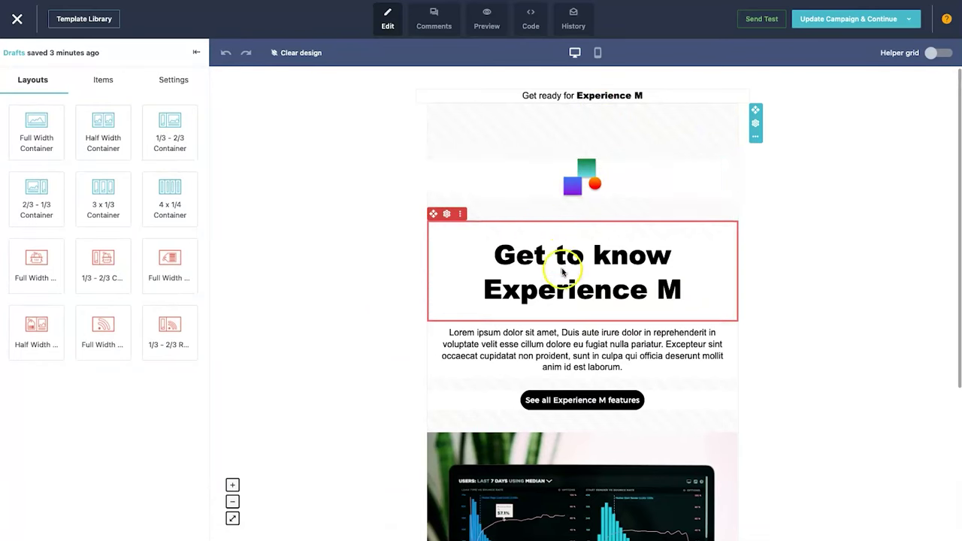
- Delete the dashboard photo, logo, empty block, preheader and empty top row from the template
scroll(559, 268, down, 5)
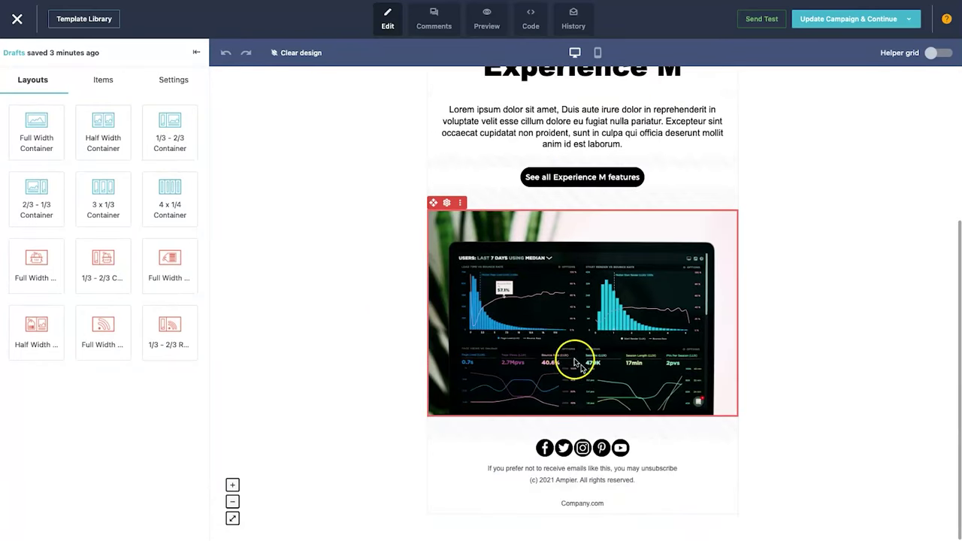
scroll(492, 398, up, 5)
scroll(494, 361, down, 4)
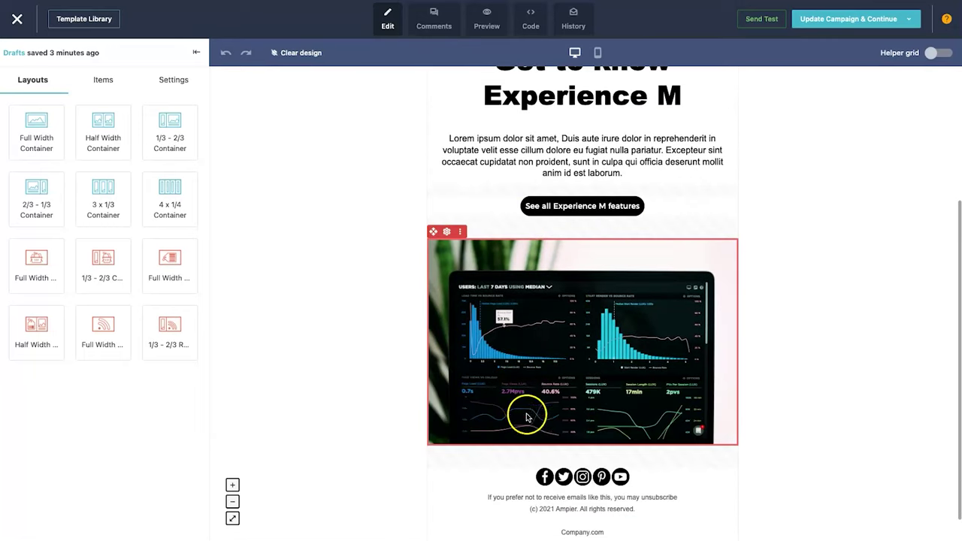
click(472, 233)
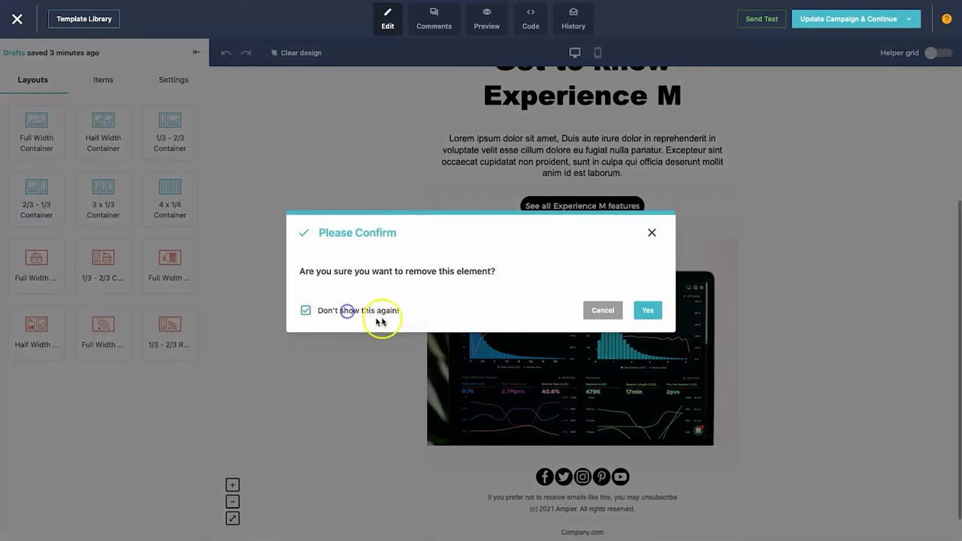
scroll(624, 368, up, 1)
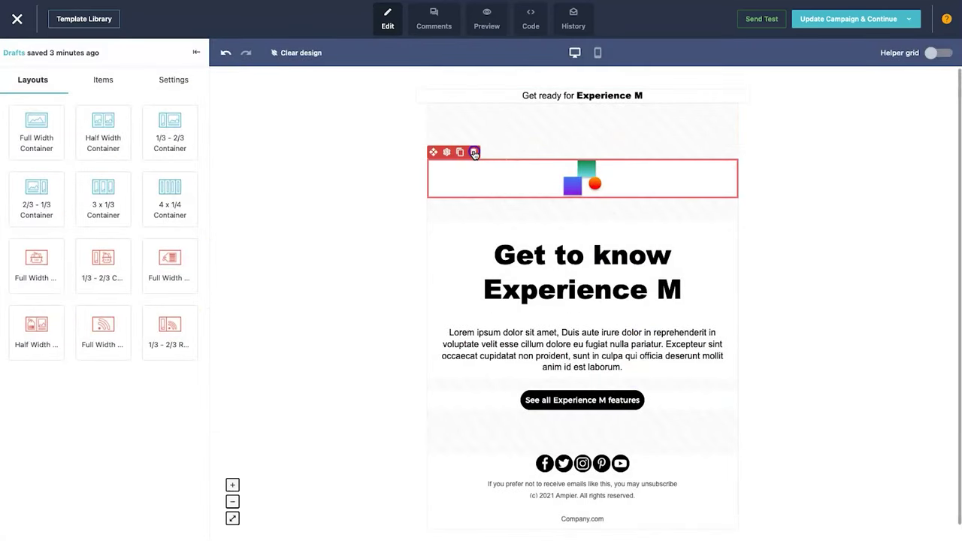
click(472, 153)
click(463, 152)
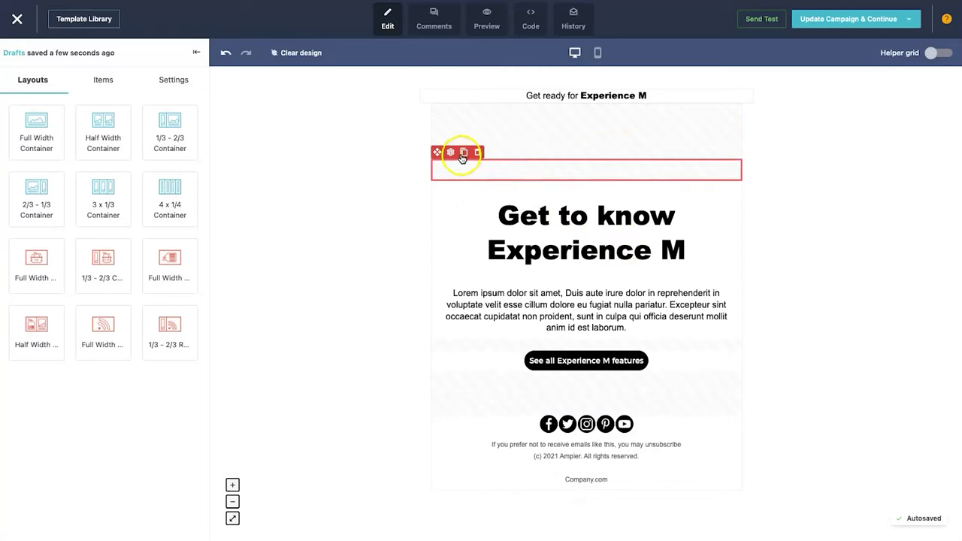
click(477, 152)
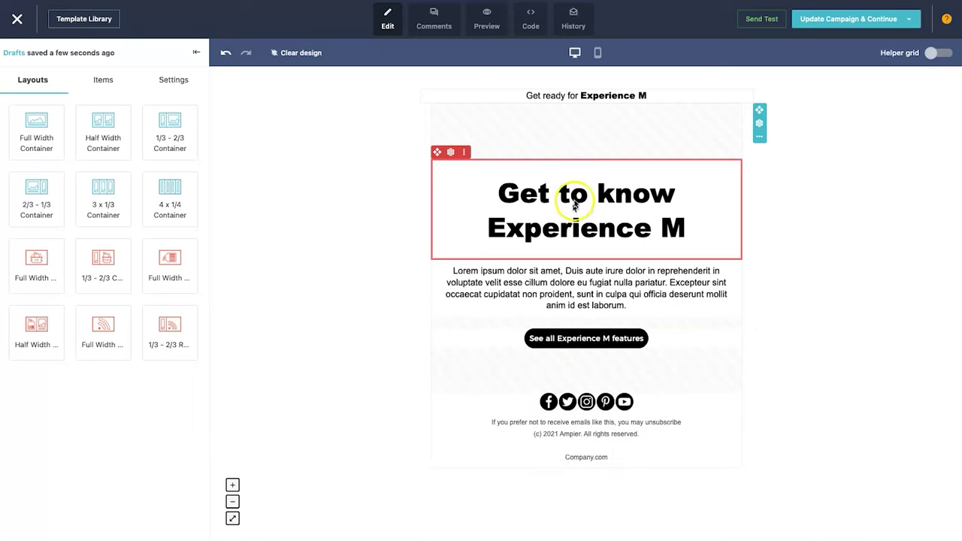
click(453, 82)
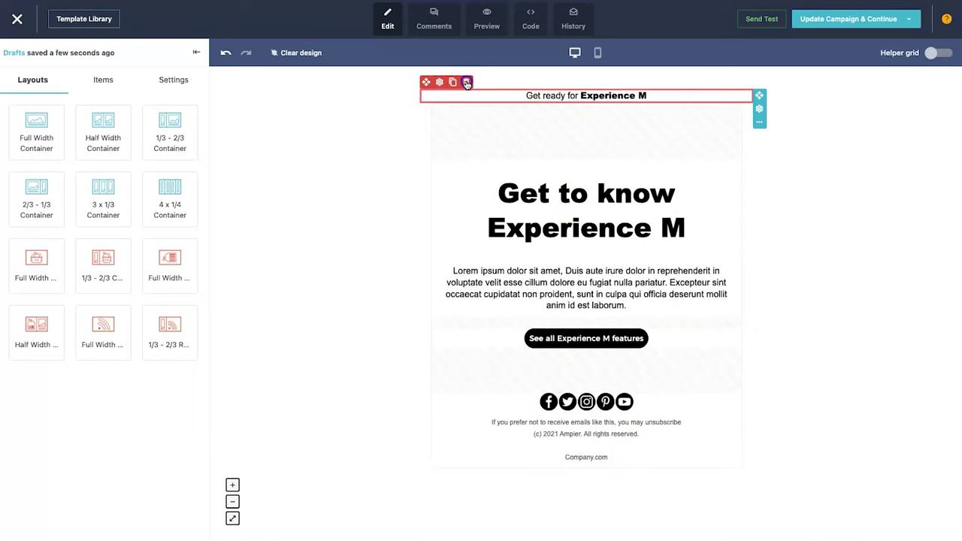
click(453, 83)
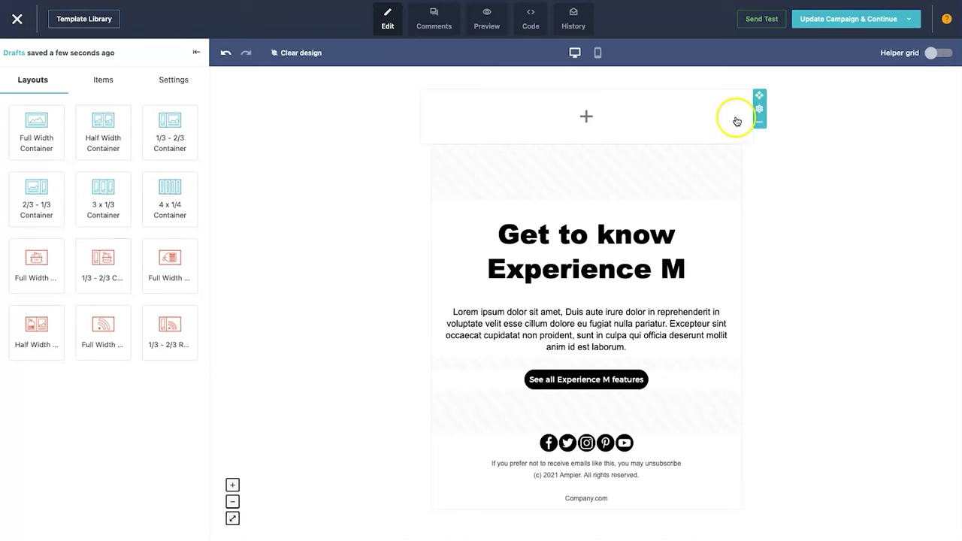
click(760, 138)
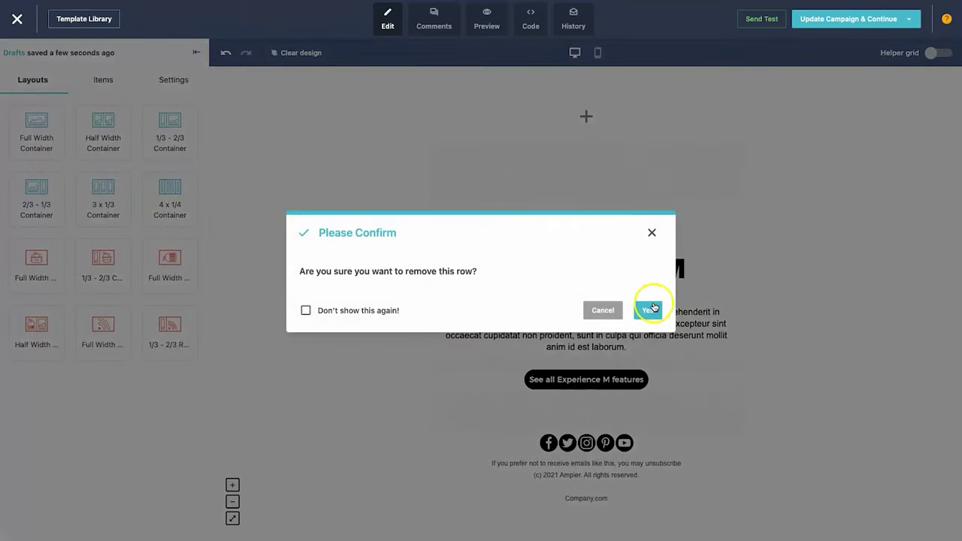
click(646, 249)
- Replace the headline text with 'Welcome to the Genius Templates Newsletter'
click(549, 185)
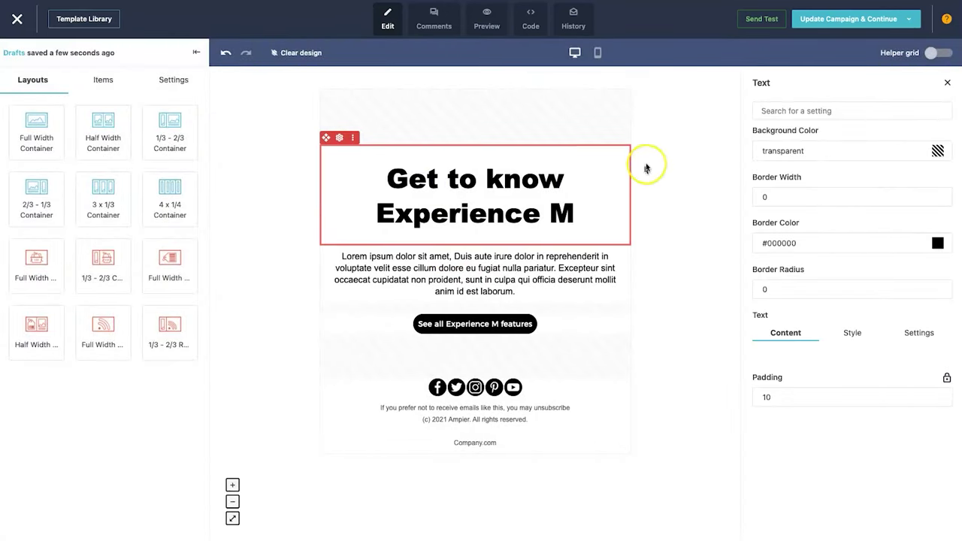
click(853, 445)
triple_click(853, 446)
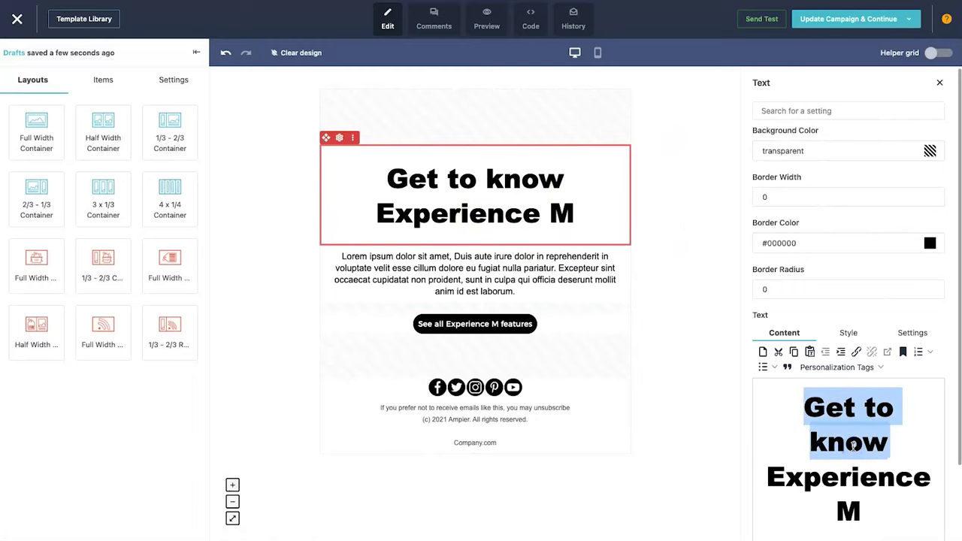
text(We)
key(ctrl+a)
text(W)
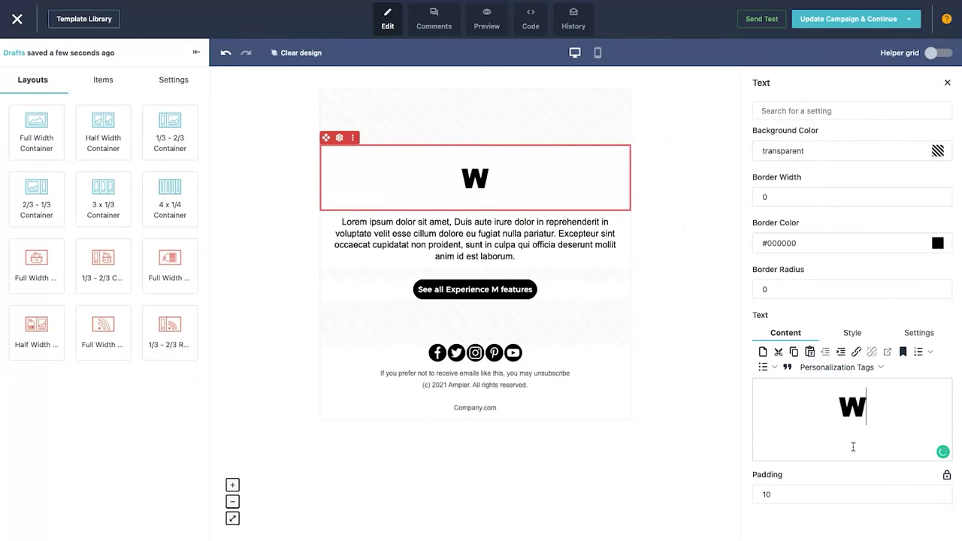
text(elcome to the Ge)
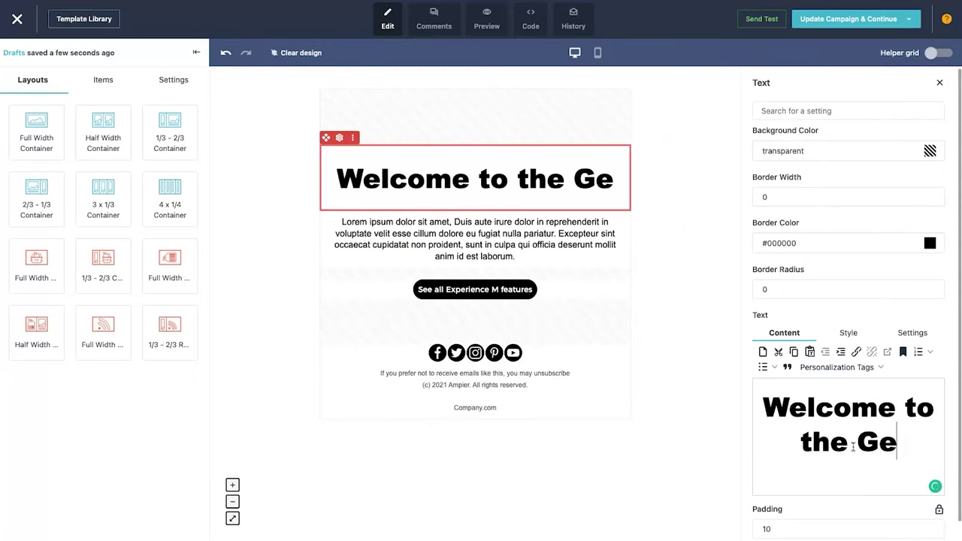
text(nius Templates New)
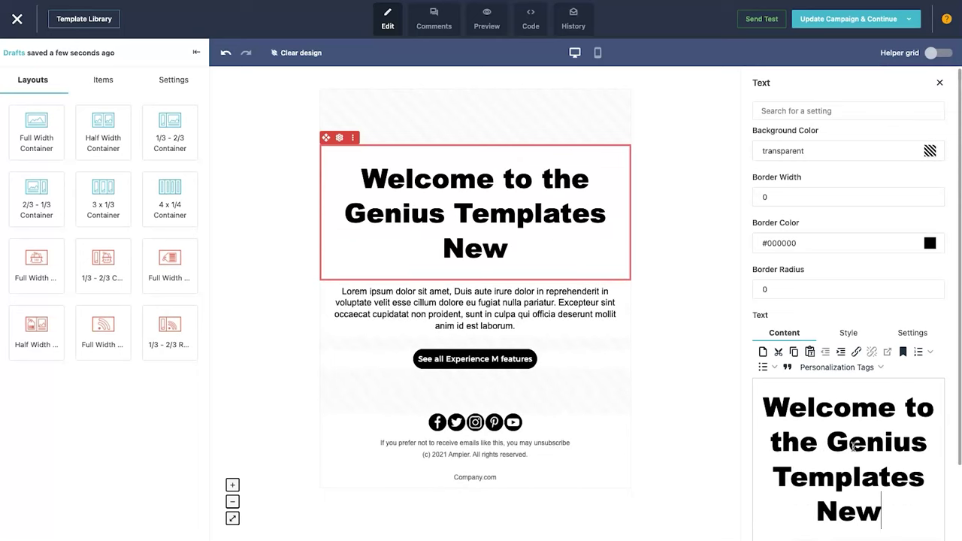
text(sletter)
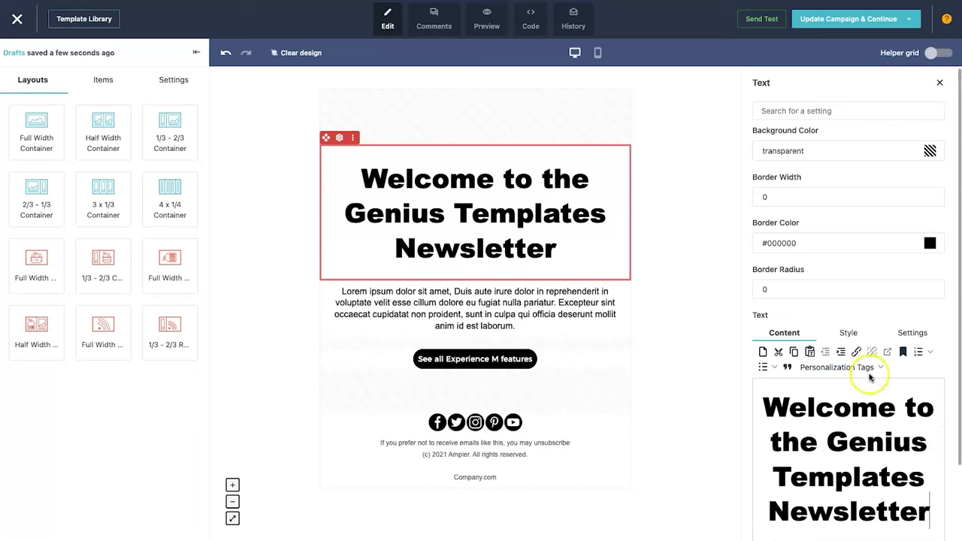
- Set the headline font size to 28px and add a comma after 'Newsletter'
click(856, 338)
click(834, 381)
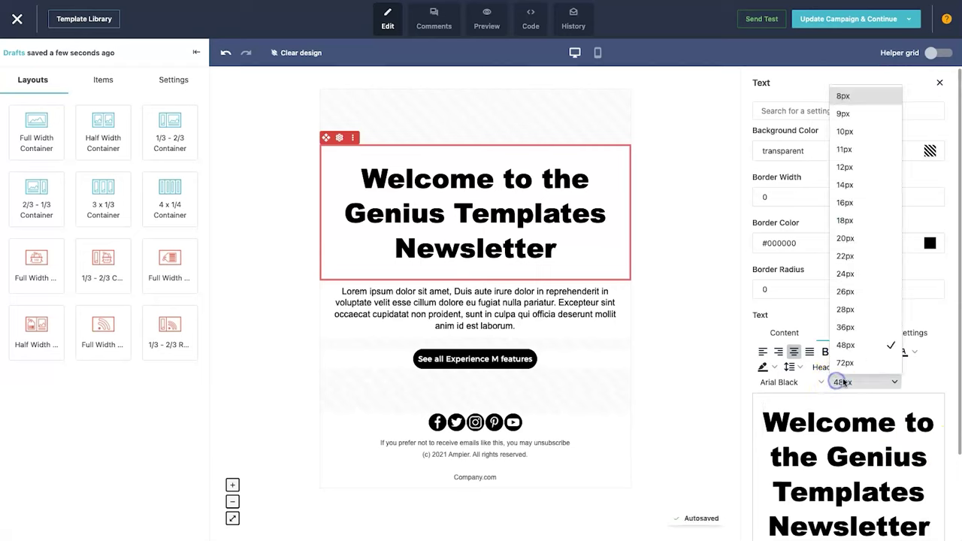
click(846, 239)
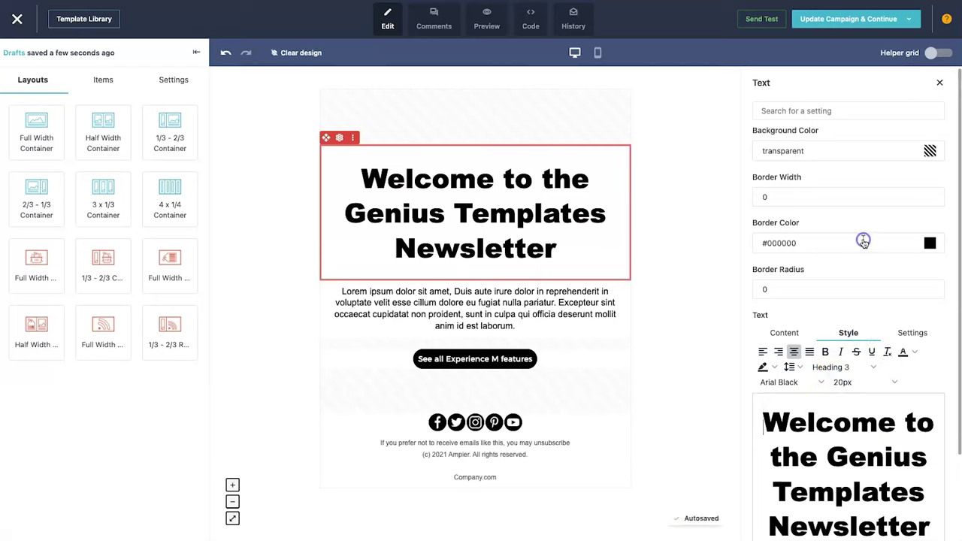
triple_click(846, 399)
click(842, 382)
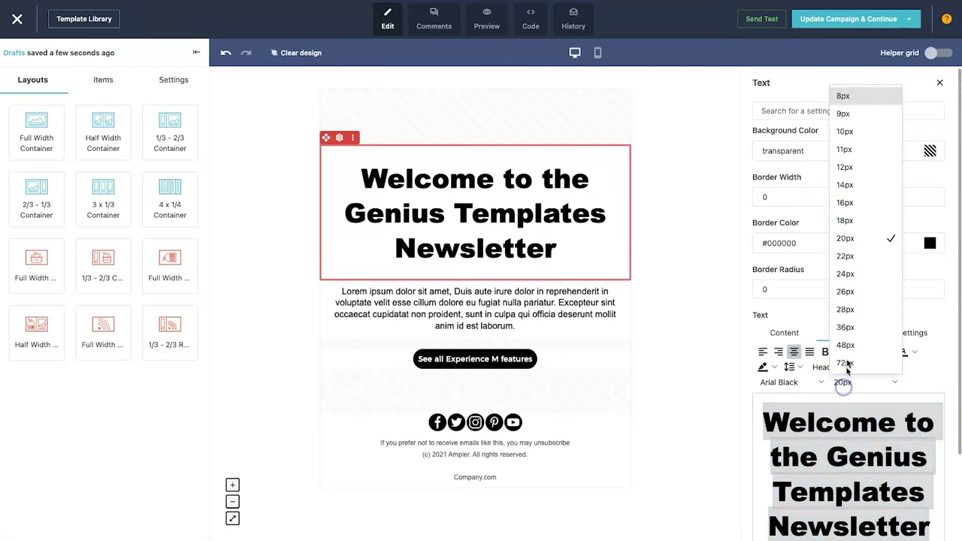
click(855, 250)
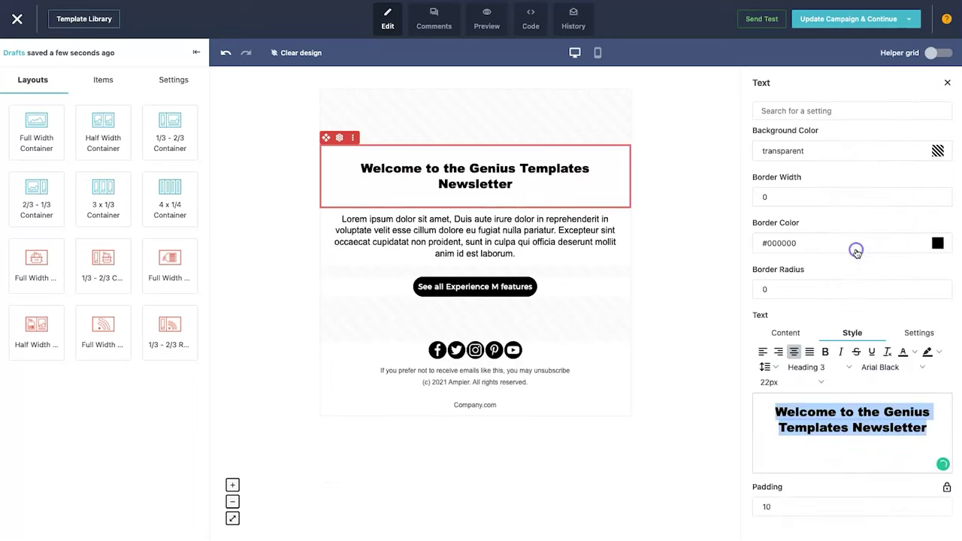
click(825, 382)
click(797, 304)
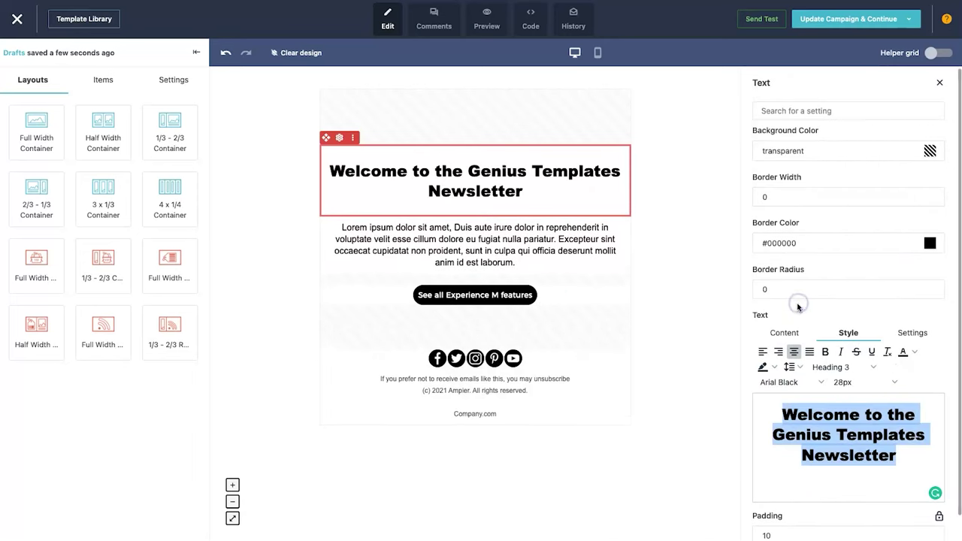
click(890, 451)
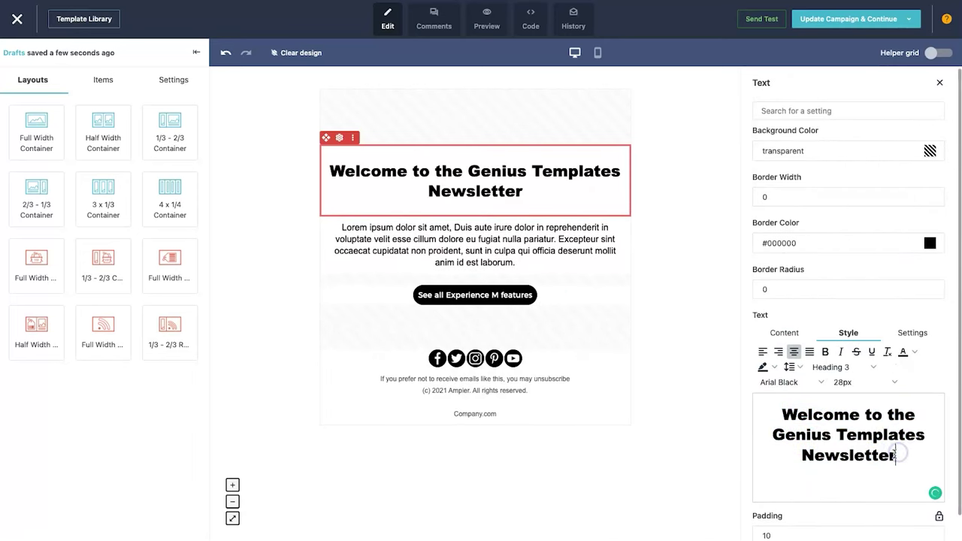
text(,)
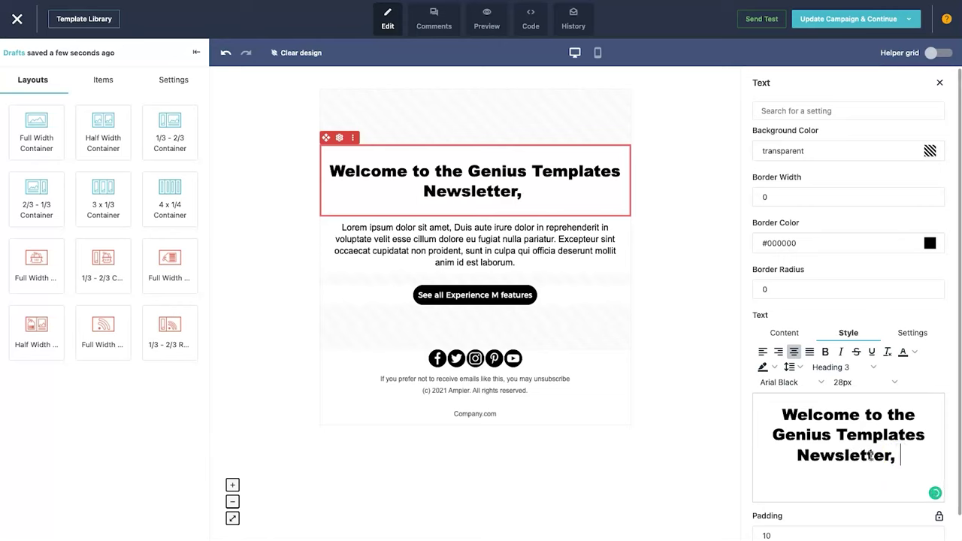
click(789, 332)
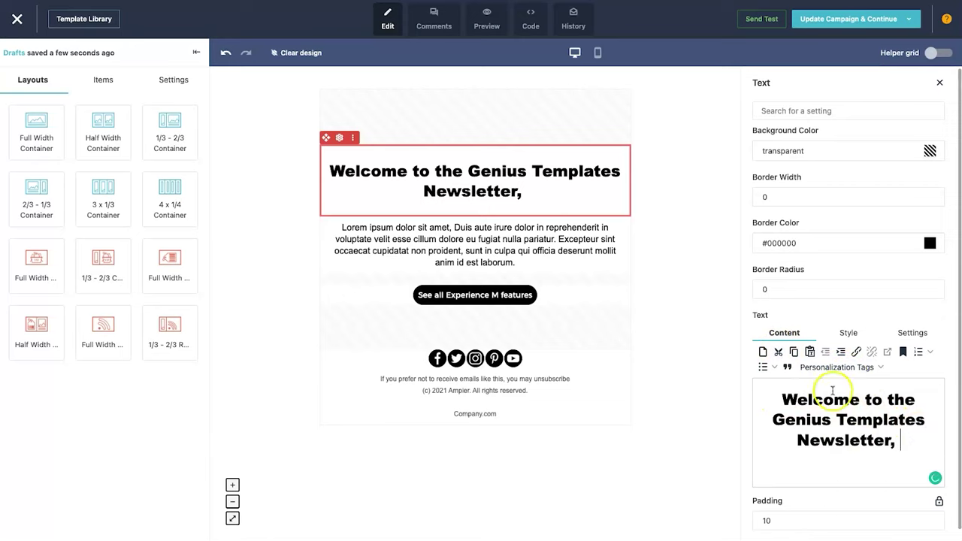
- Insert the Recipient Name personalization tag at the end of the welcome headline
click(825, 367)
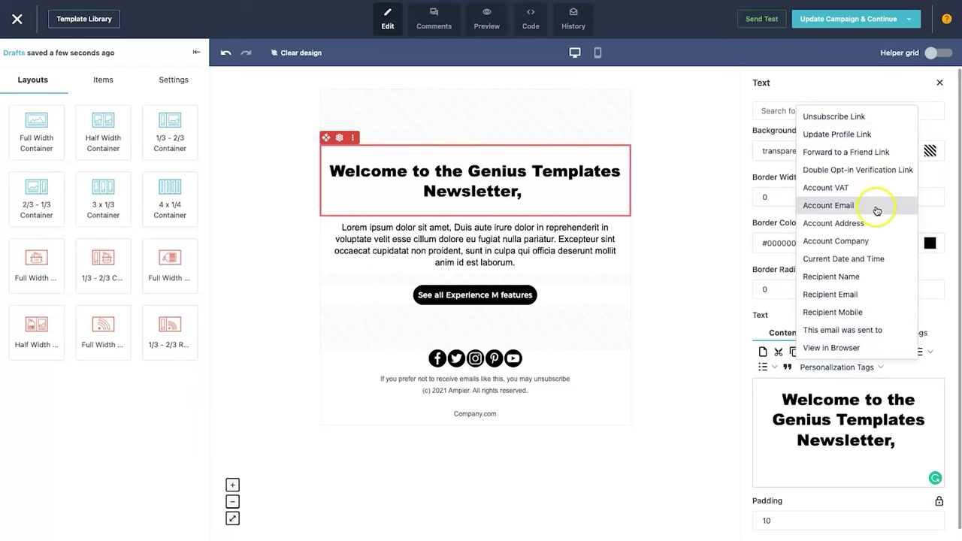
click(836, 278)
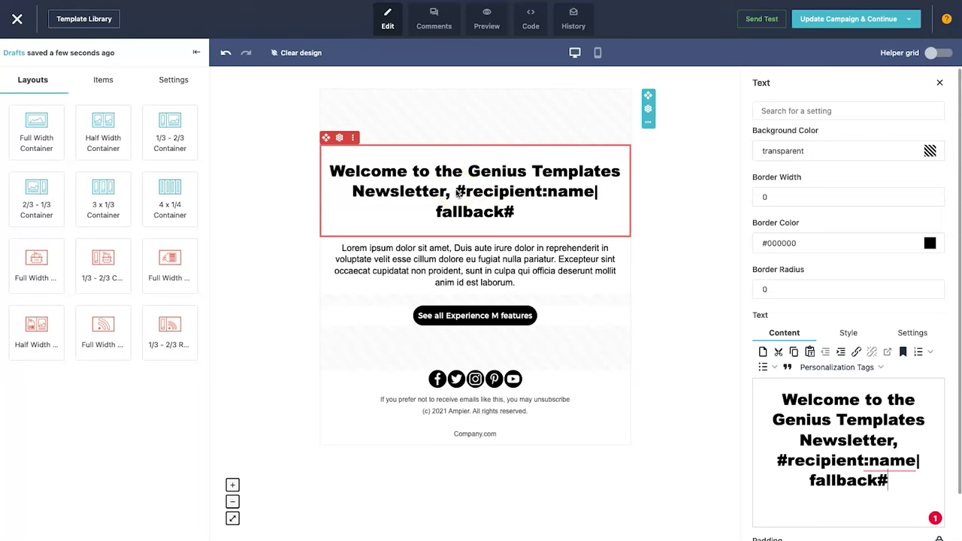
click(473, 252)
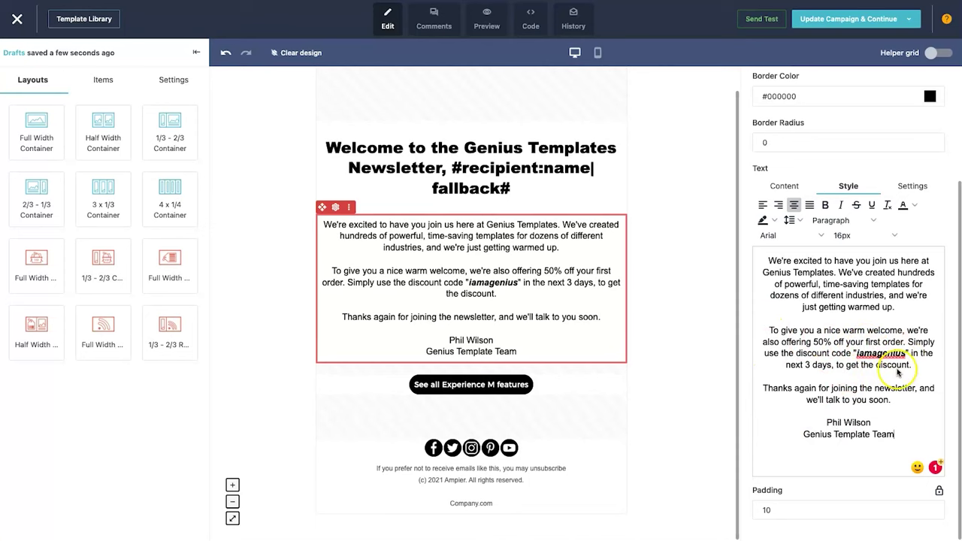
- Replace the Lorem ipsum text with a Genius Templates welcome, 50% first-order offer and team sign-off
mouse_move(879, 352)
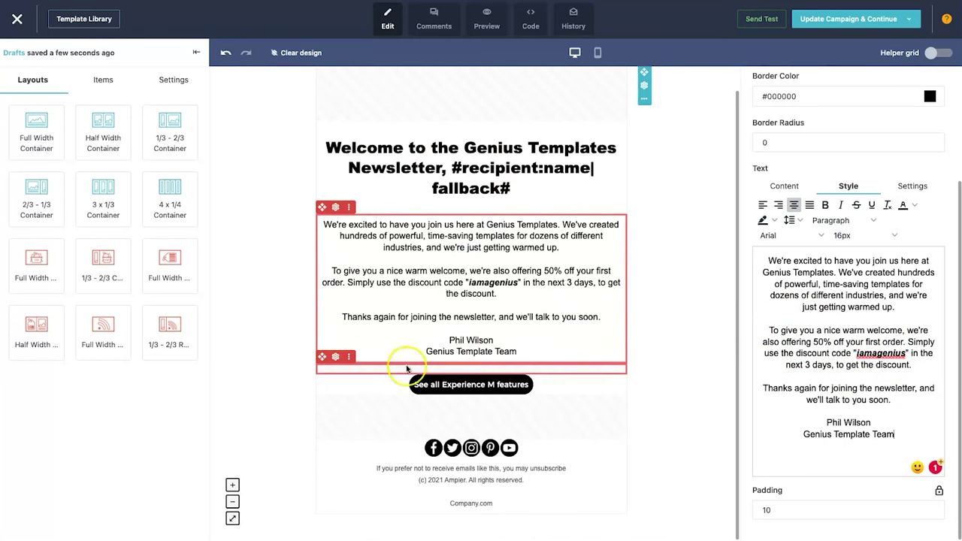
click(466, 391)
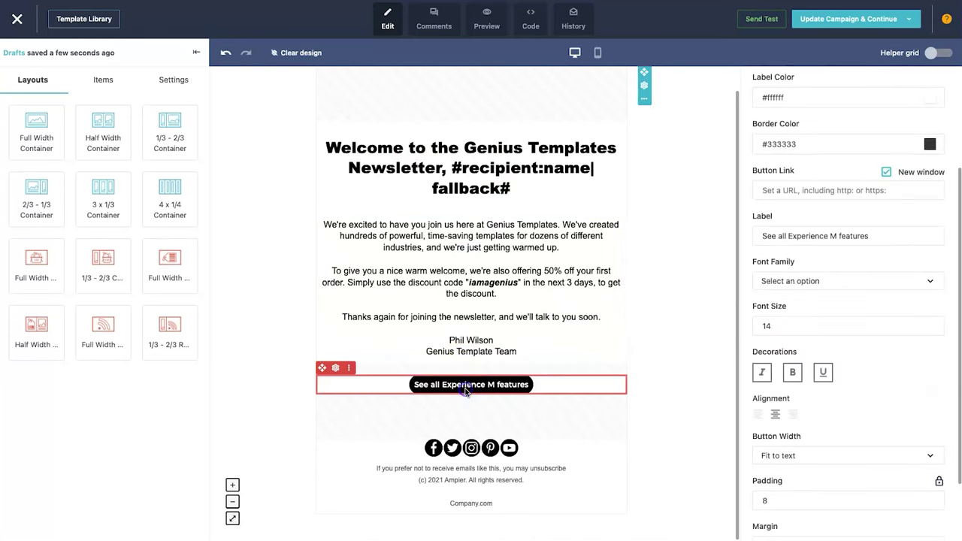
triple_click(808, 236)
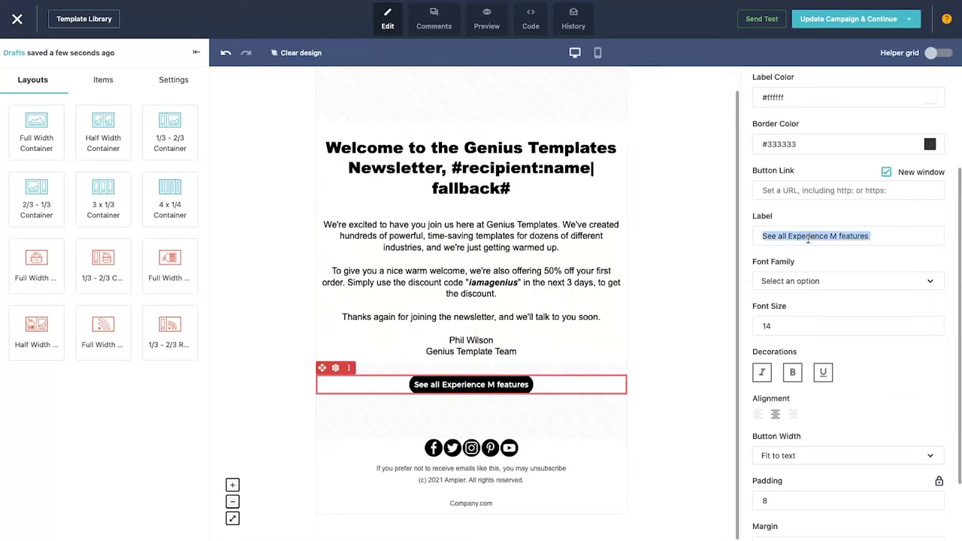
text(Use Your 50% Discount)
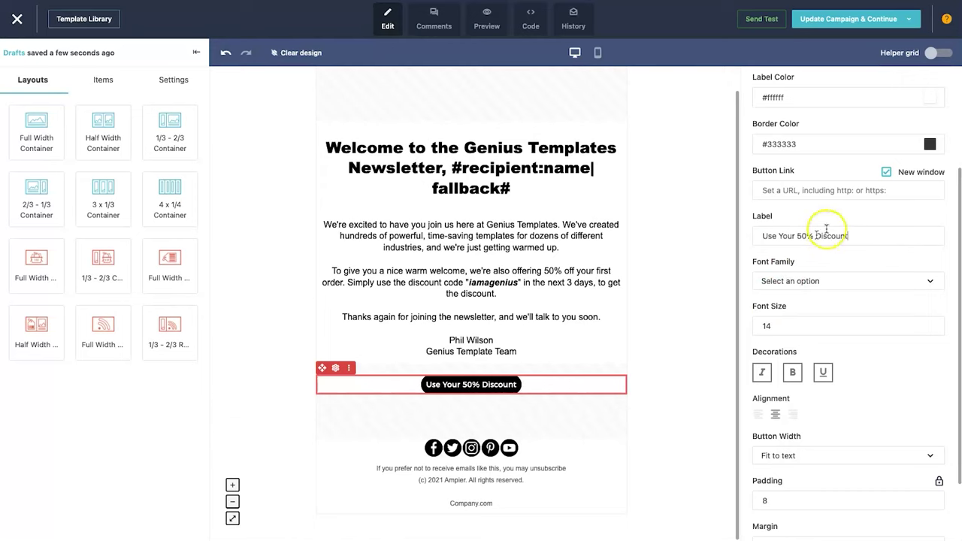
click(811, 195)
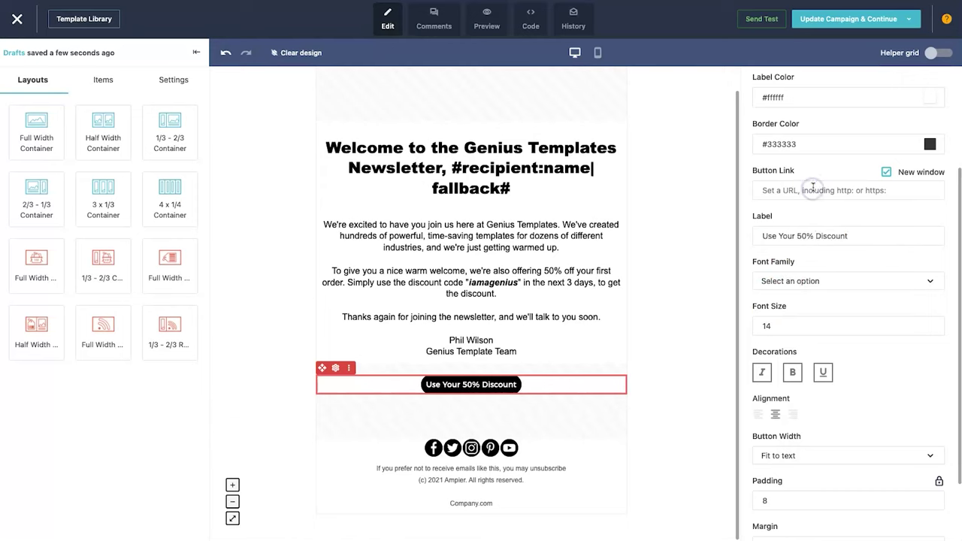
text(https://www.geniustemplates.com)
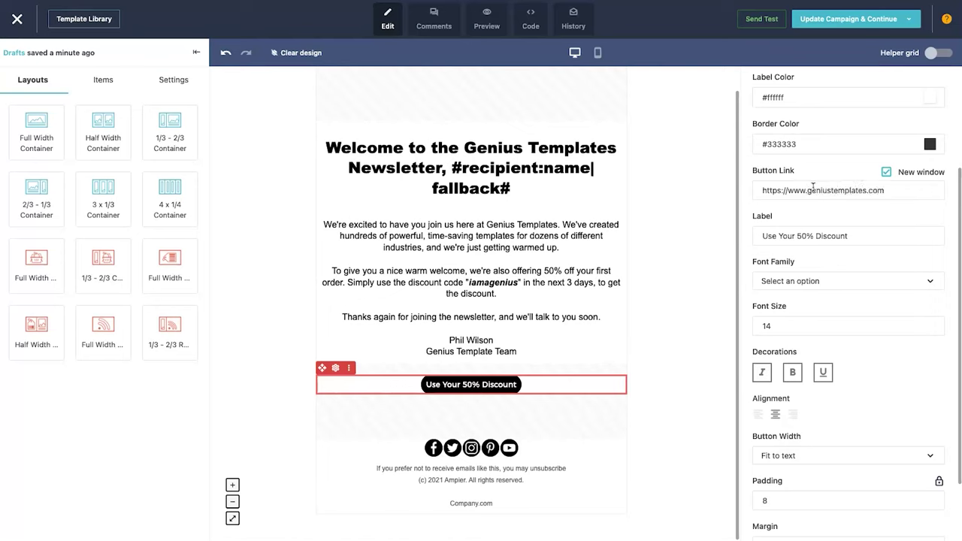
- Change the footer text from Company.com to geniustemplates.com
click(448, 461)
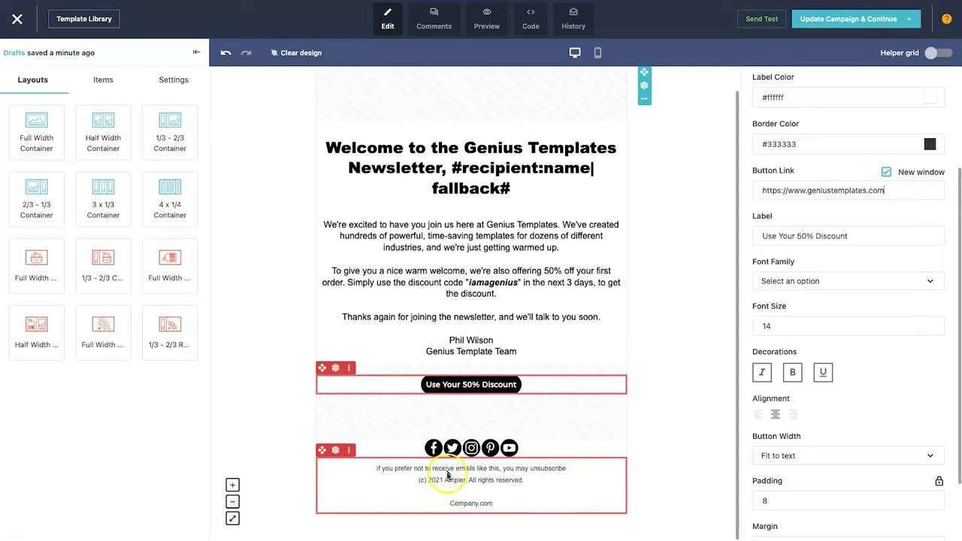
click(459, 504)
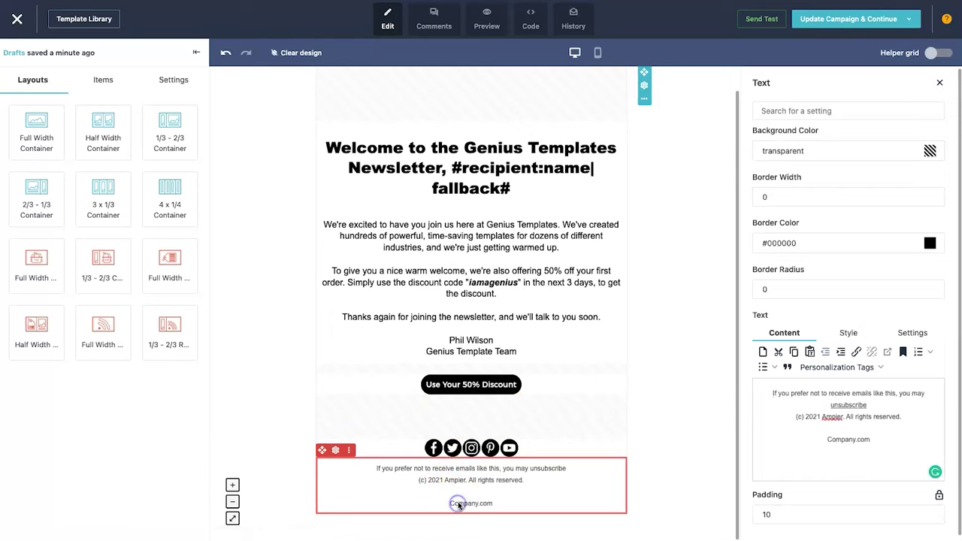
double_click(828, 434)
text(geniustemplates)
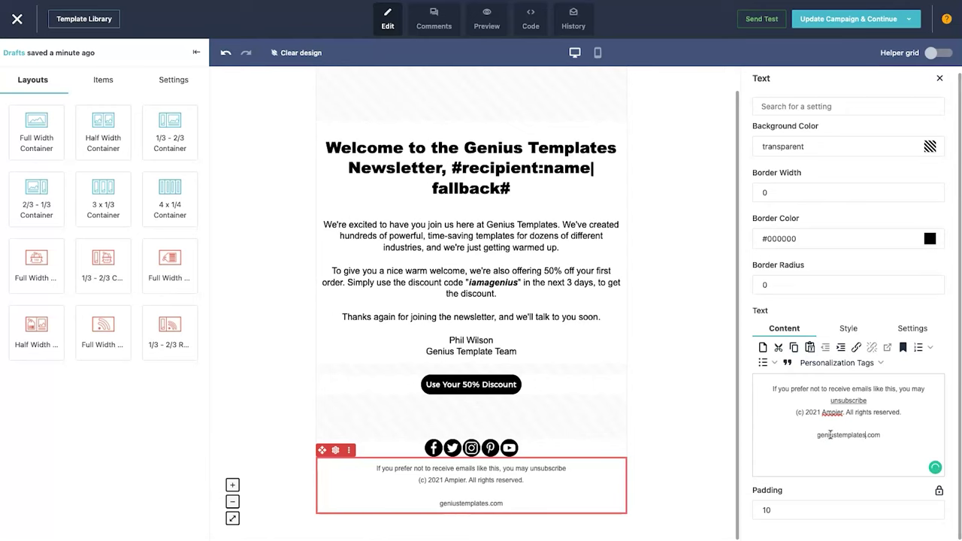
click(714, 476)
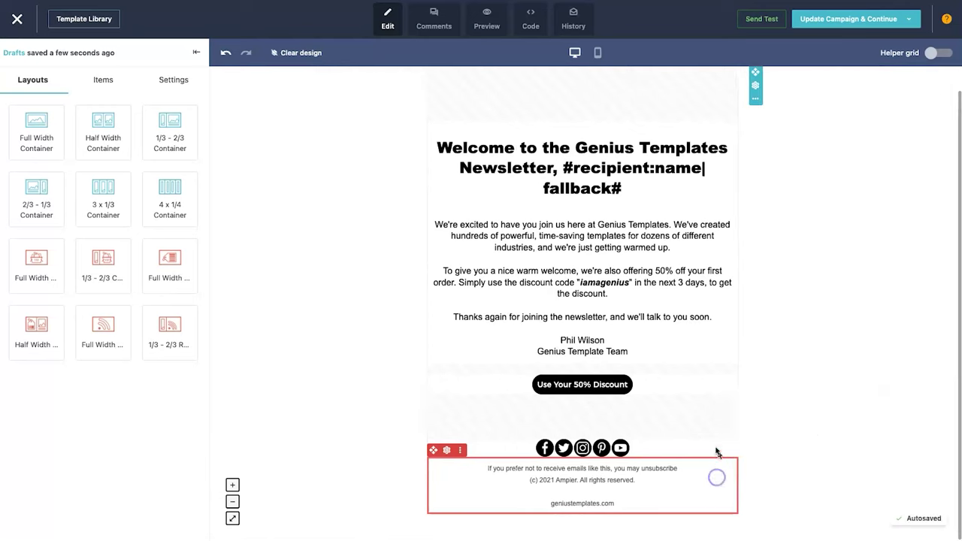
- Check the mobile layout, then update the campaign with the design and confirm with Yes
click(597, 54)
click(644, 324)
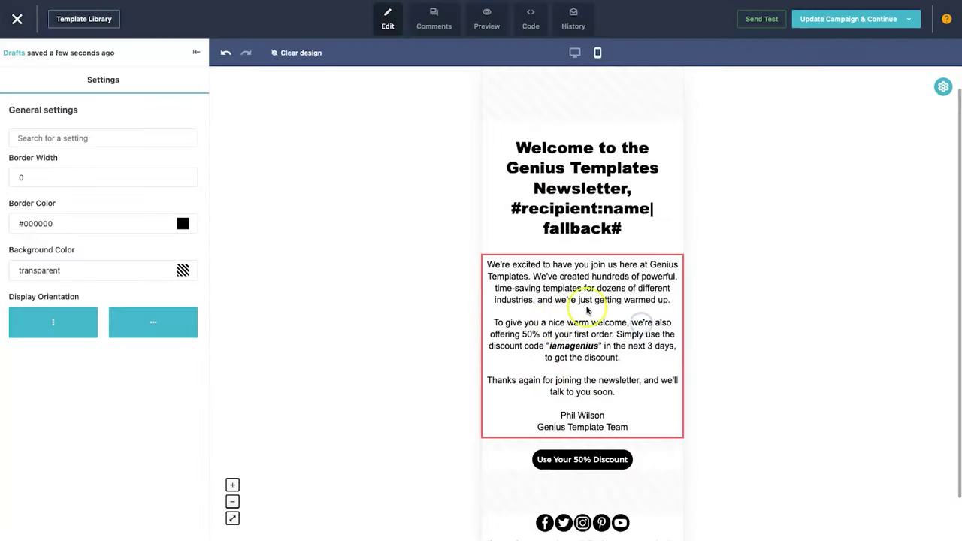
scroll(534, 363, up, 2)
mouse_move(880, 20)
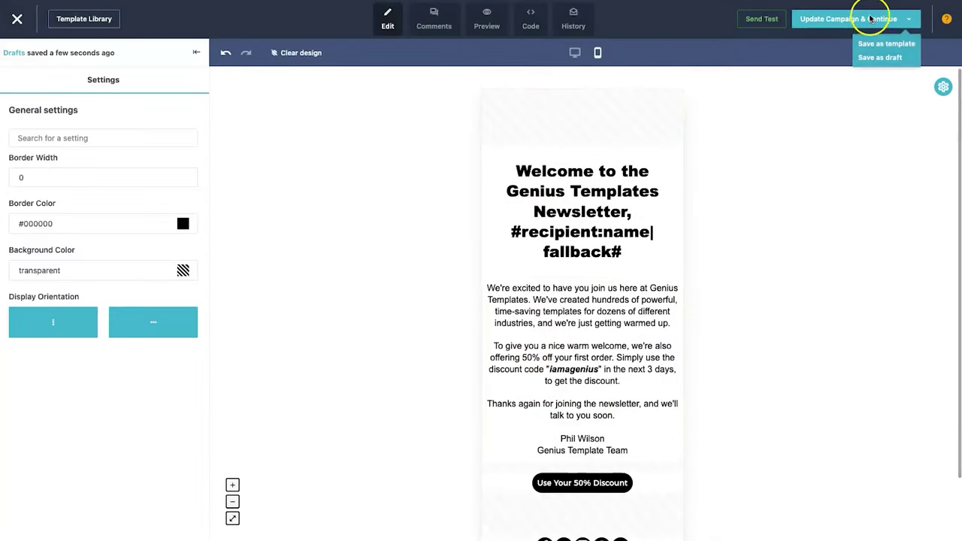
click(881, 18)
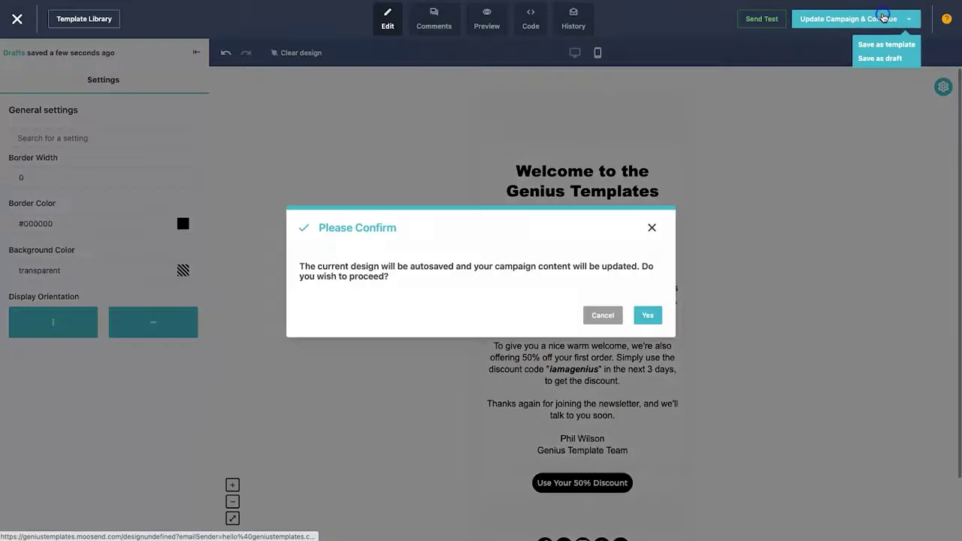
click(648, 316)
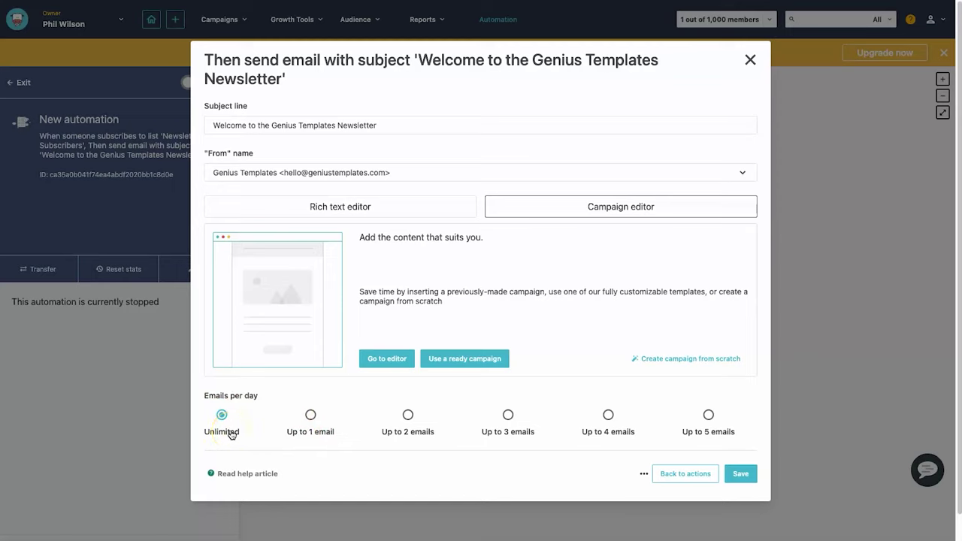
- Save the welcome-email action and switch the automation from Inactive to Active
click(739, 470)
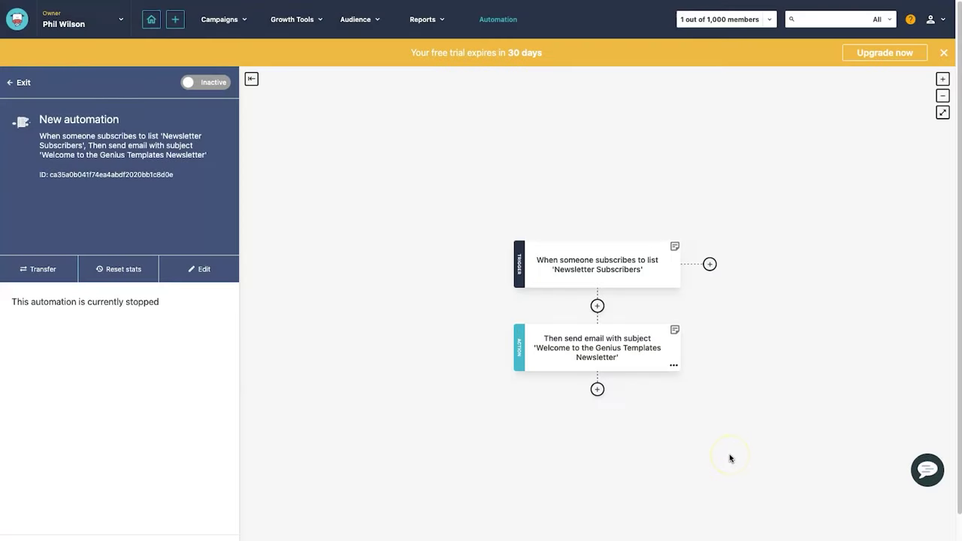
click(943, 51)
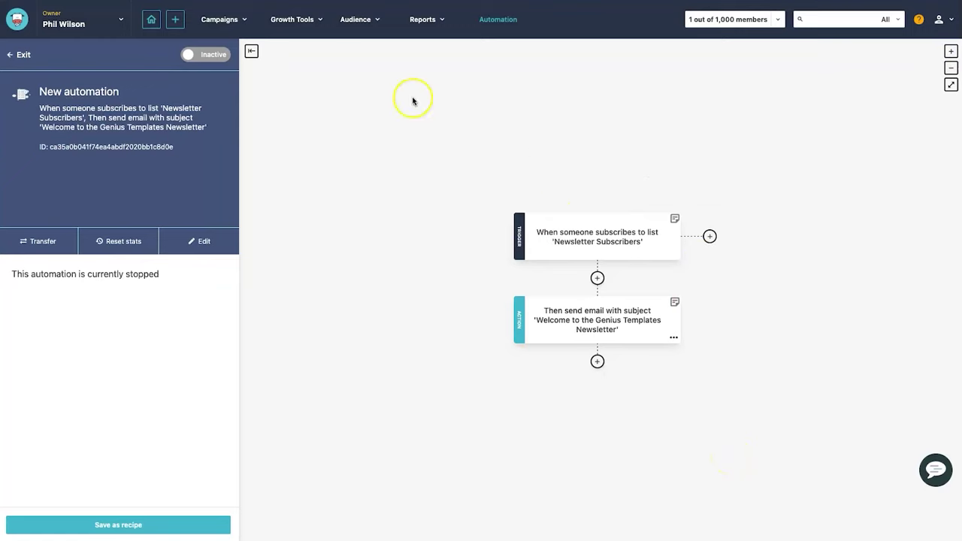
click(215, 55)
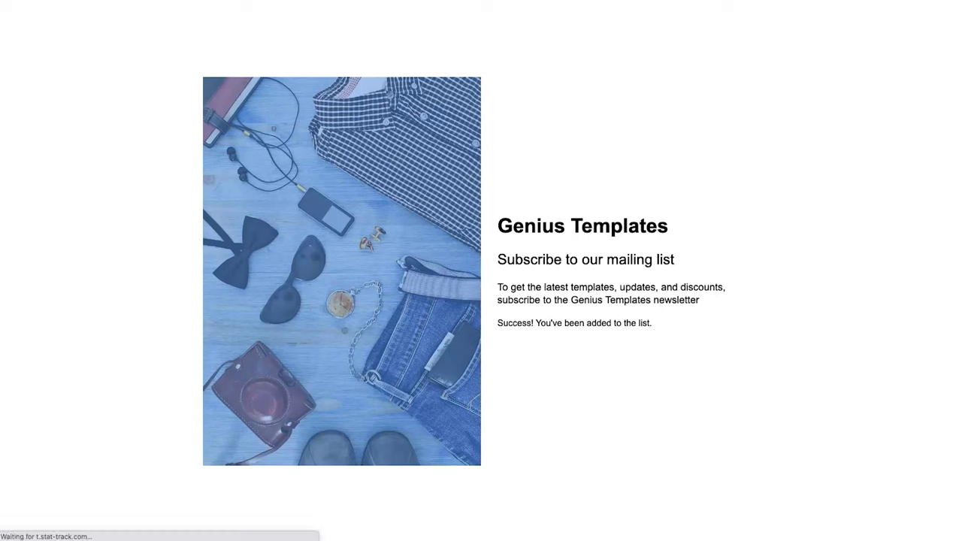
- Submit a test name and e-mail through the reloaded Join the Newsletter form
click(624, 298)
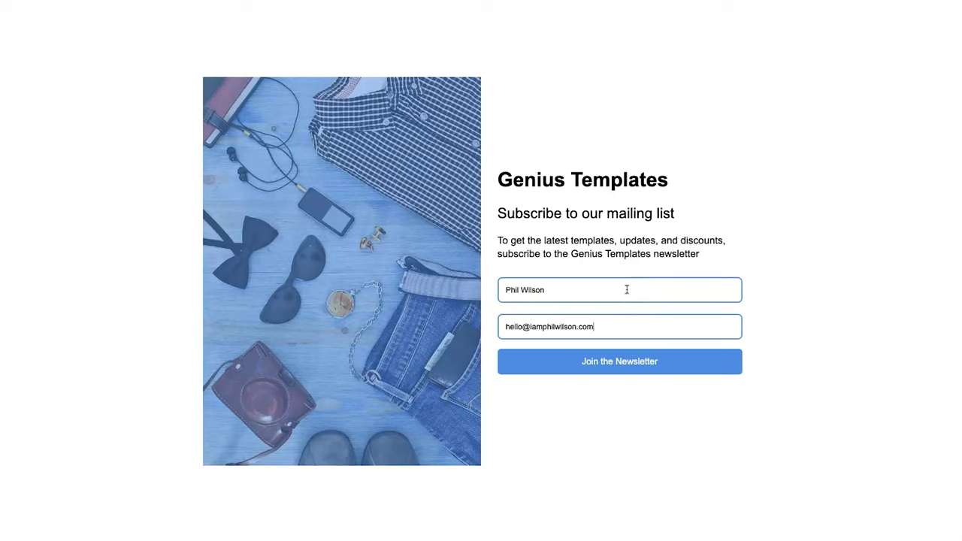
click(632, 368)
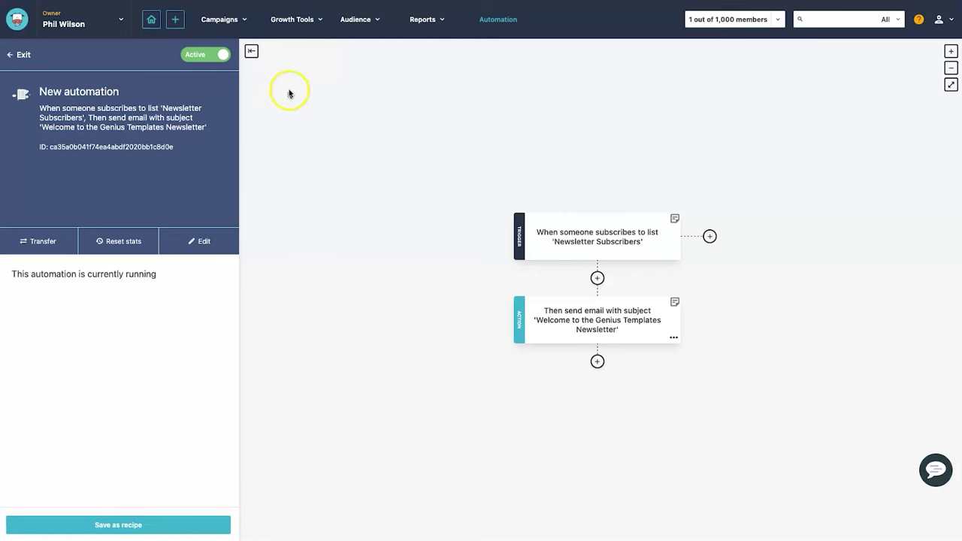
- Go to Audience > Email lists and open Newsletter Subscribers, showing 2 active members
mouse_move(355, 30)
click(356, 46)
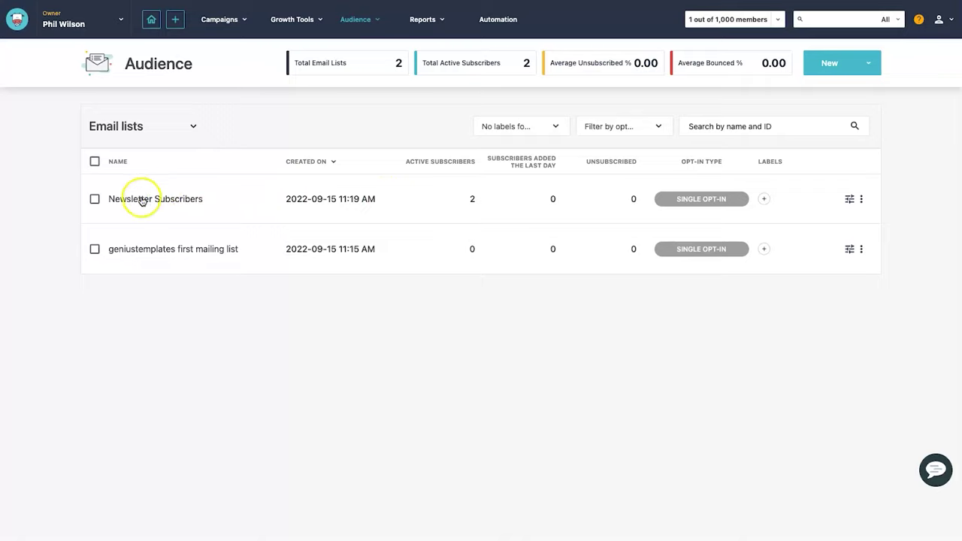
click(142, 198)
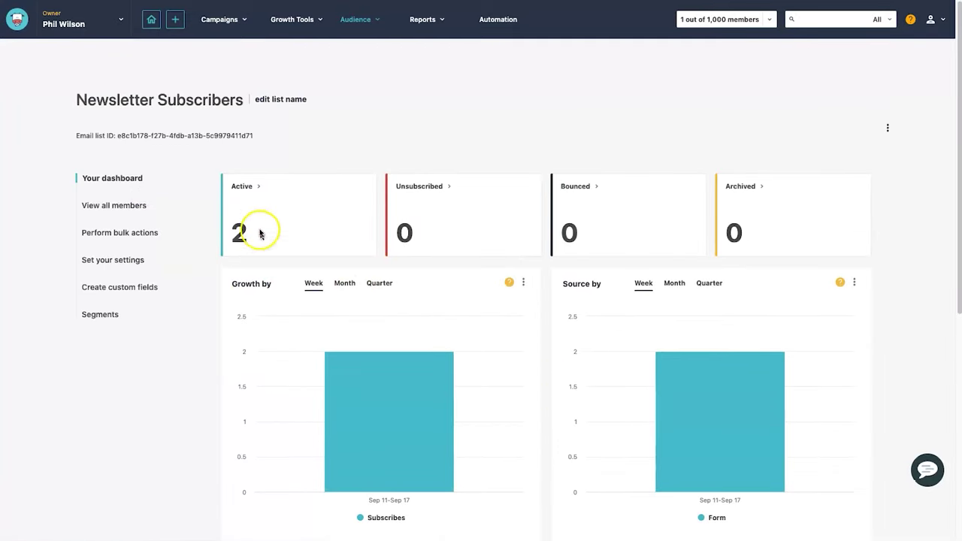
mouse_move(60, 34)
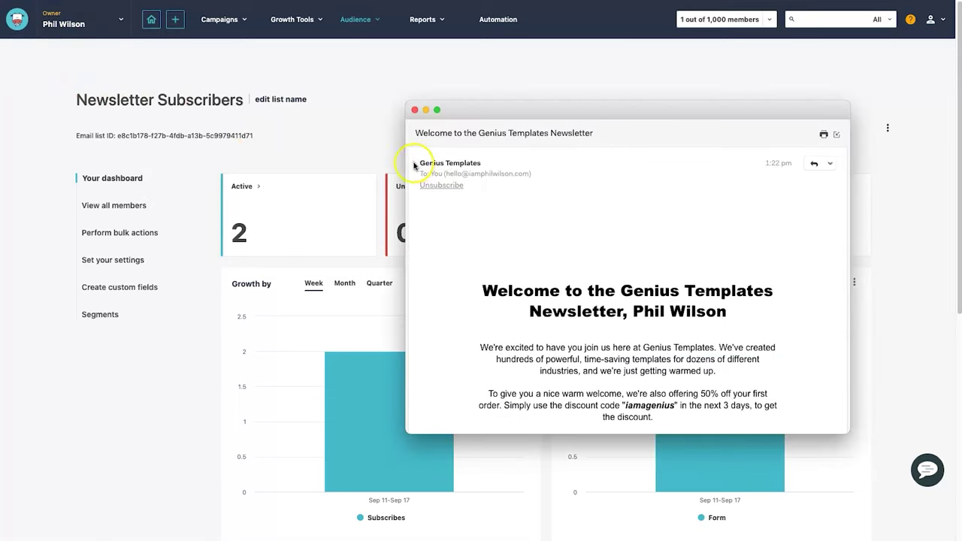
- Check the sender details and personalized name greeting in the welcome email, then close it
click(415, 164)
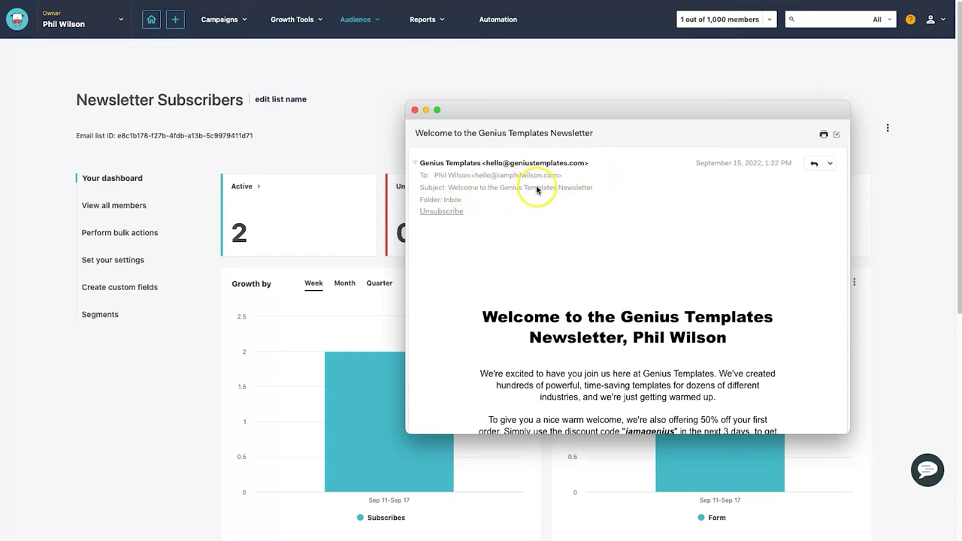
scroll(576, 211, down, 3)
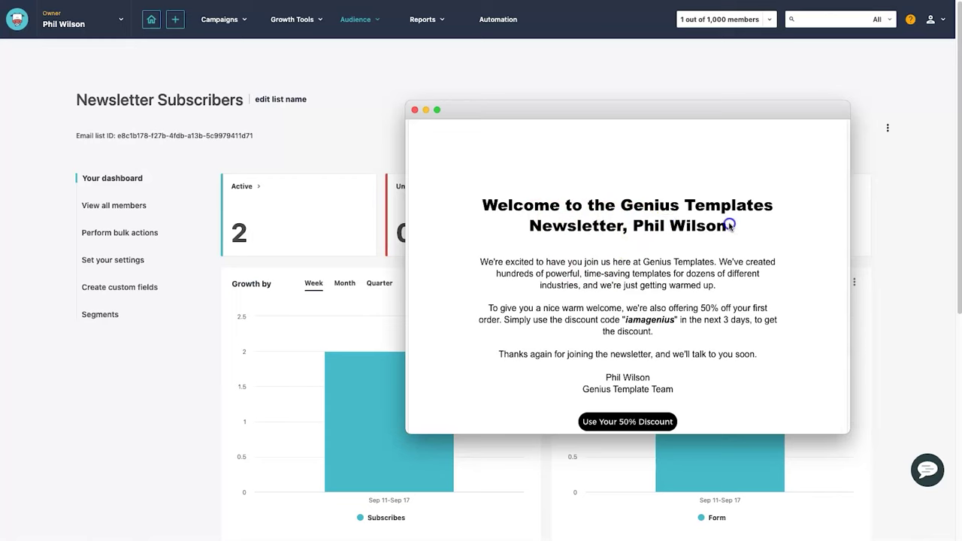
drag(728, 222, 650, 225)
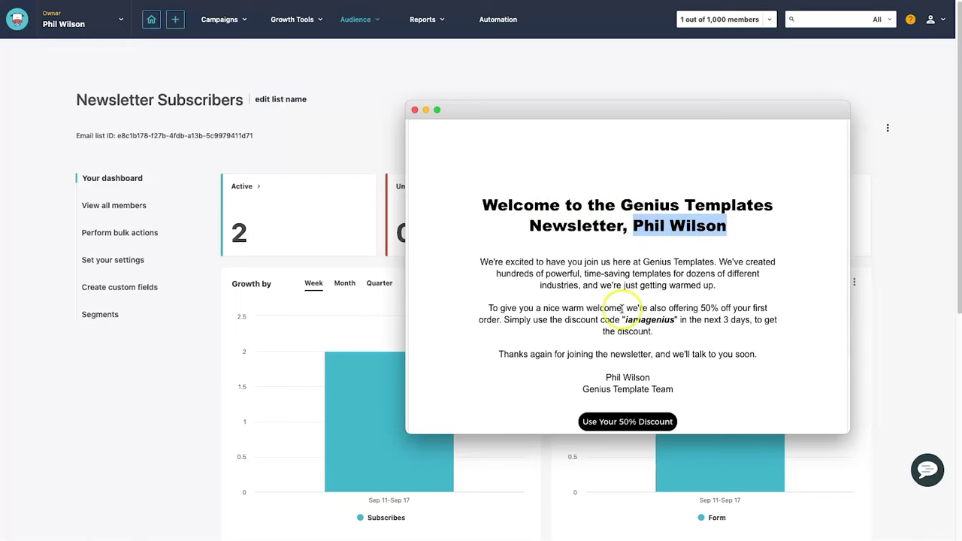
scroll(735, 264, down, 2)
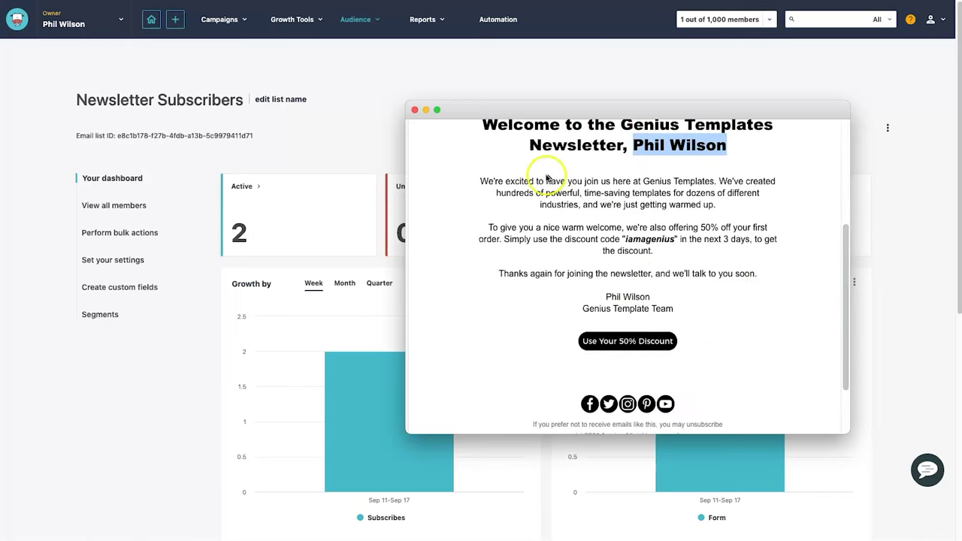
click(498, 182)
drag(498, 183, 739, 314)
click(639, 342)
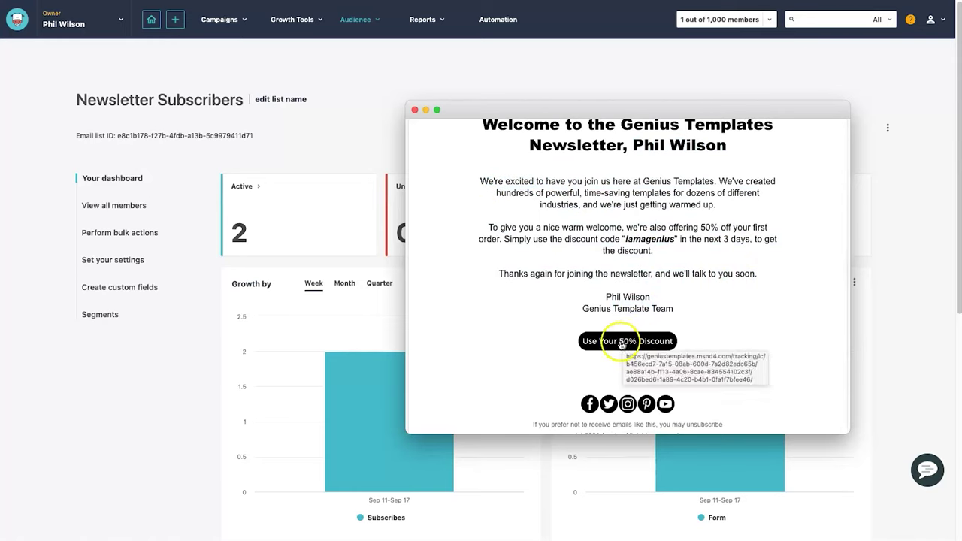
scroll(602, 331, down, 1)
scroll(506, 275, down, 2)
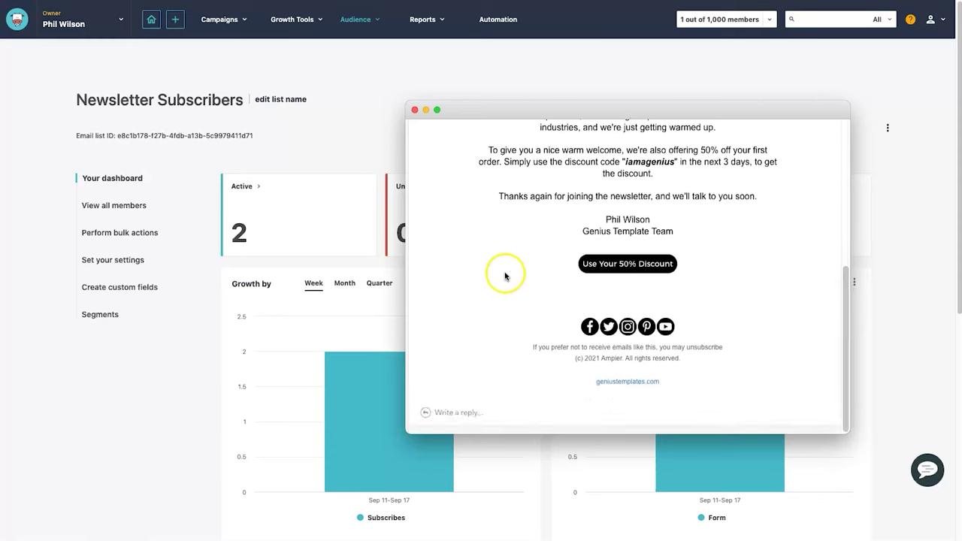
scroll(504, 275, up, 5)
click(414, 110)
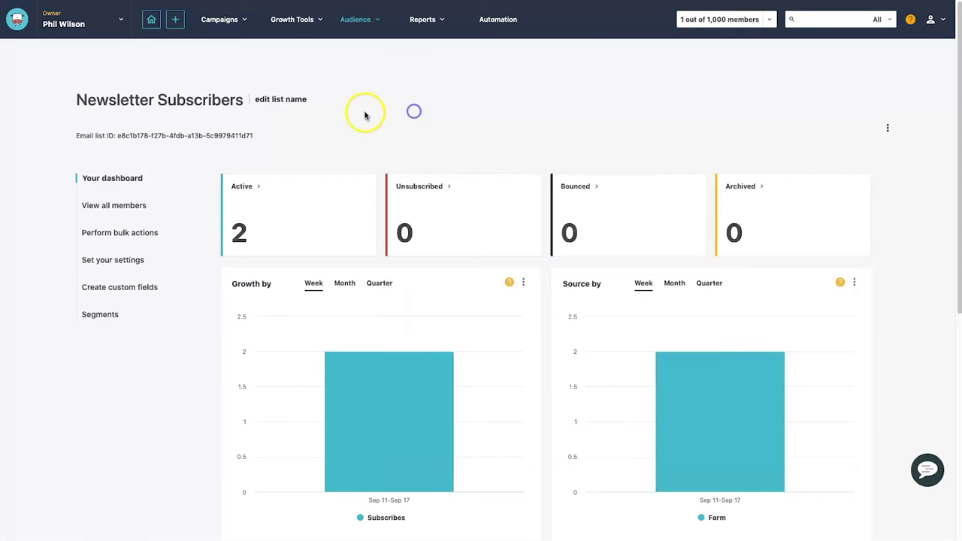
- Expand the New automation stats on the Automation page: 1 sent, 2 opens
click(497, 20)
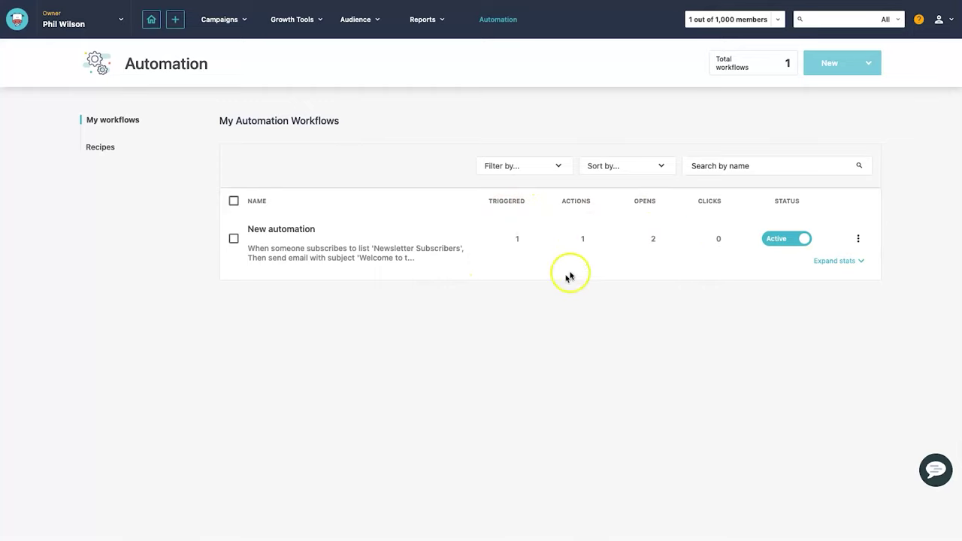
click(832, 260)
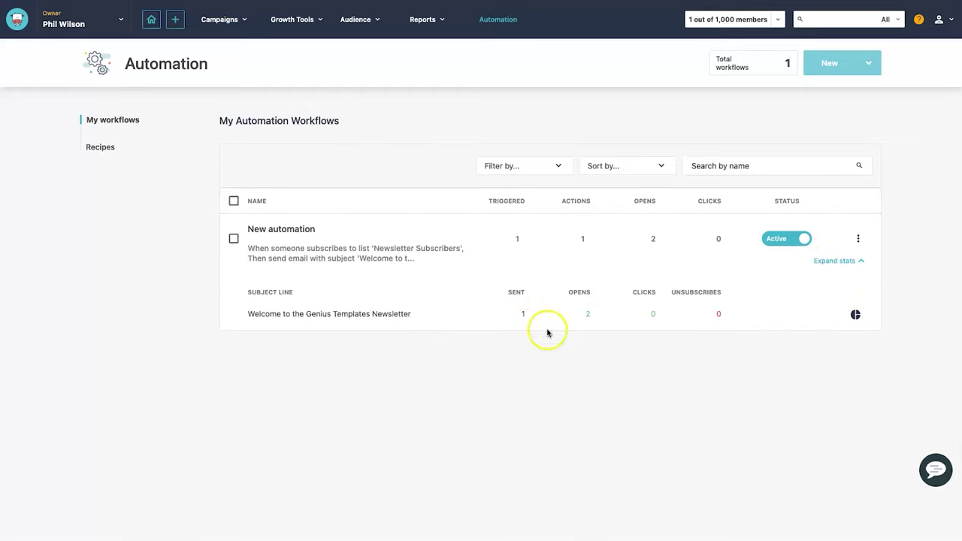